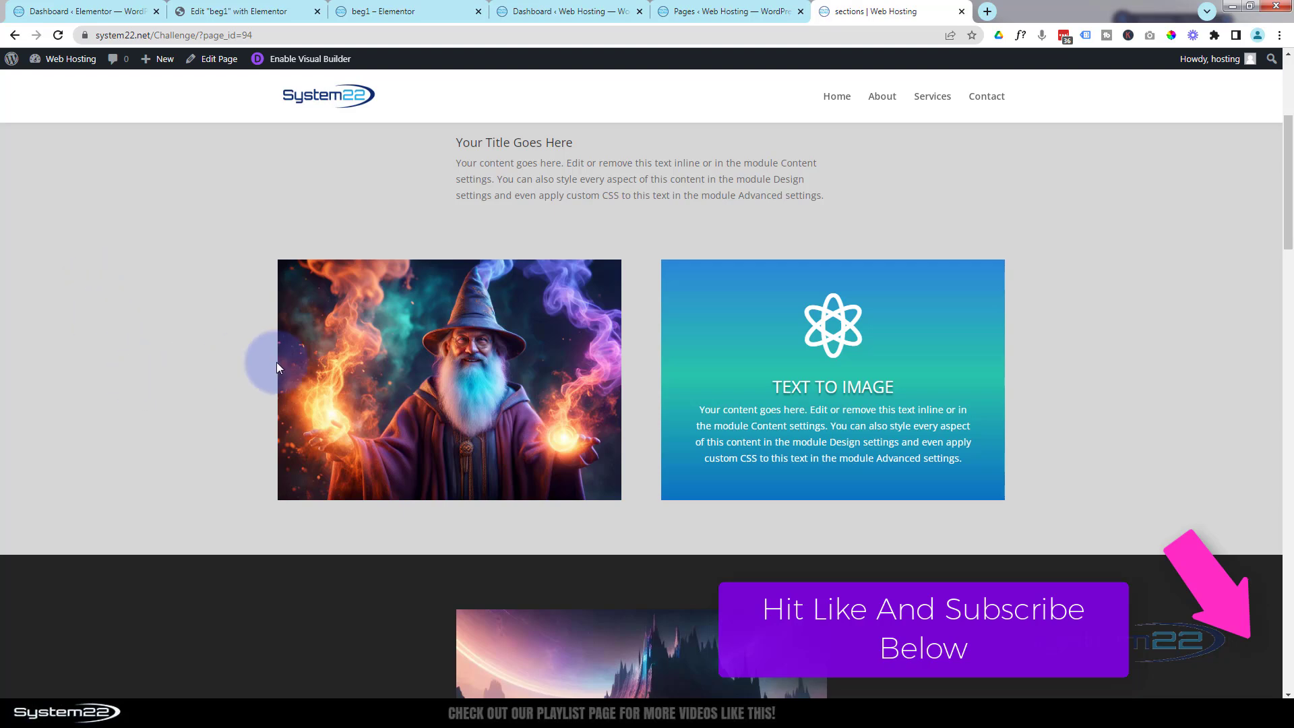
# - Preview the page in the iPhone 12 Pro mobile view and test the image/text swap on both blurbs
pyautogui.moveTo(346, 368)
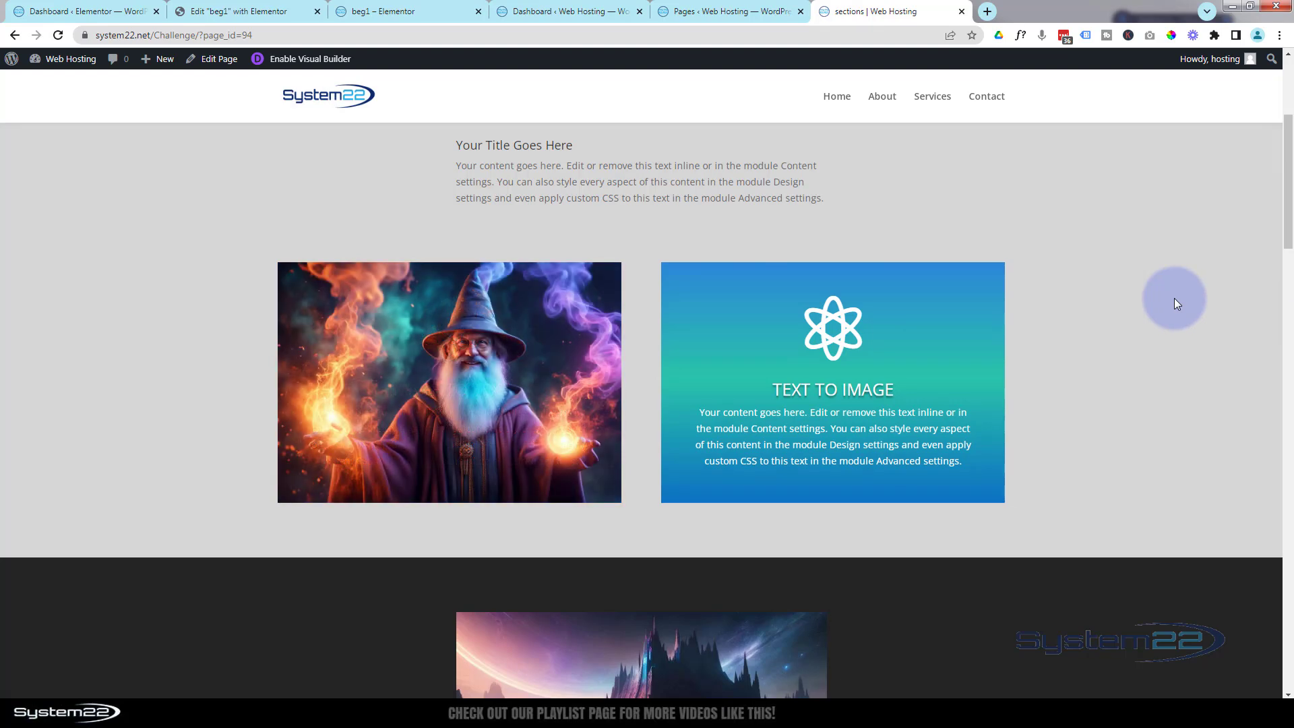
pyautogui.hotkey('ctrl', 'shift', 'i')
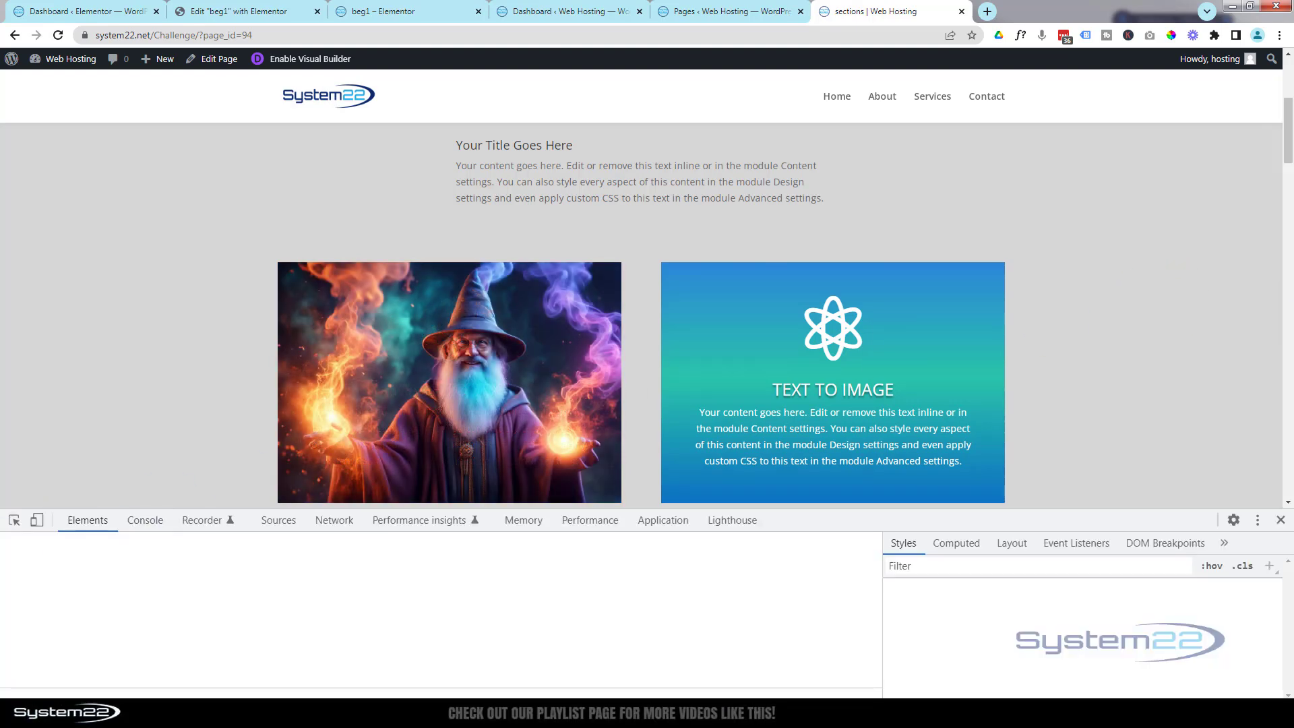
pyautogui.click(37, 519)
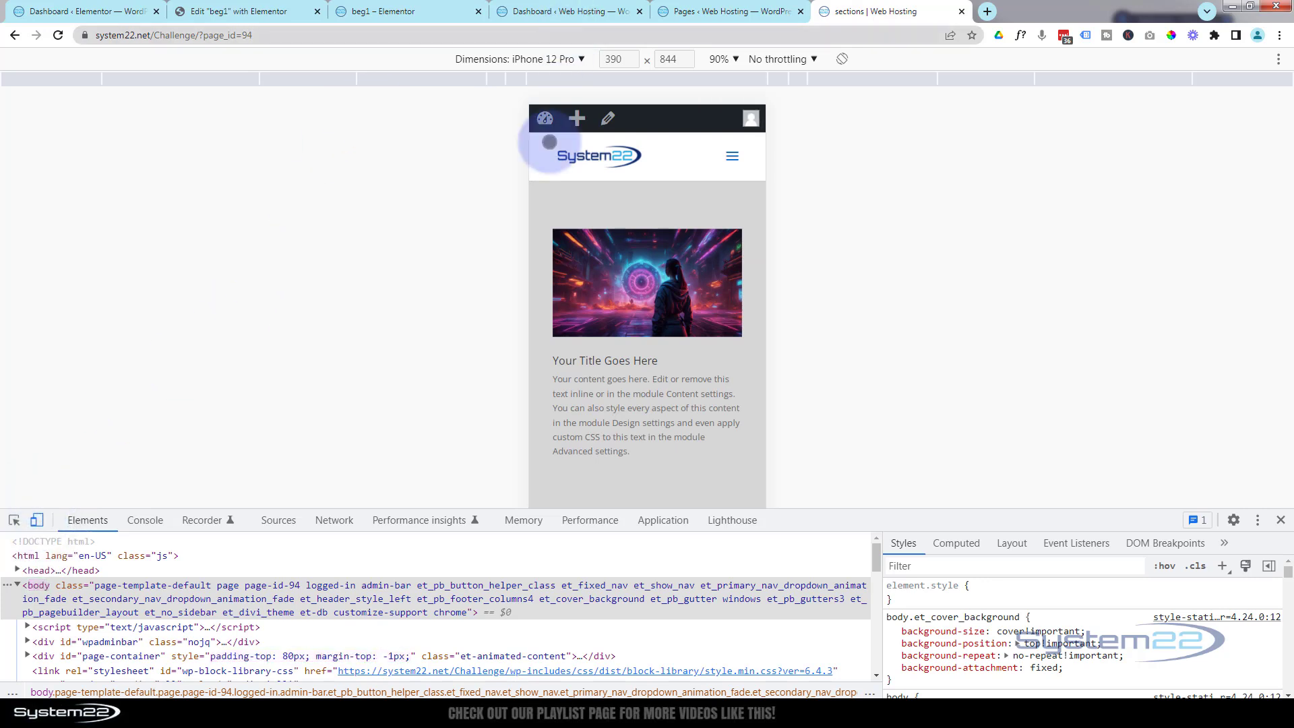
pyautogui.scroll(-6, 686, 280)
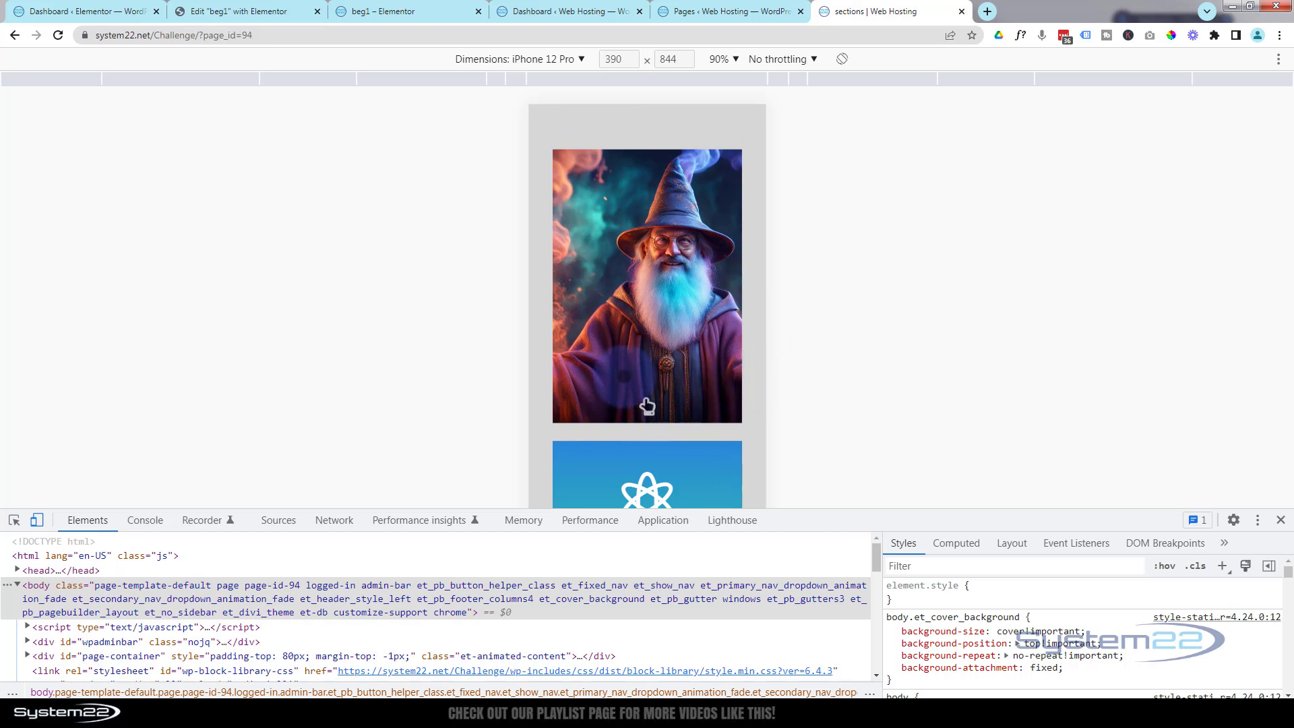
pyautogui.click(647, 406)
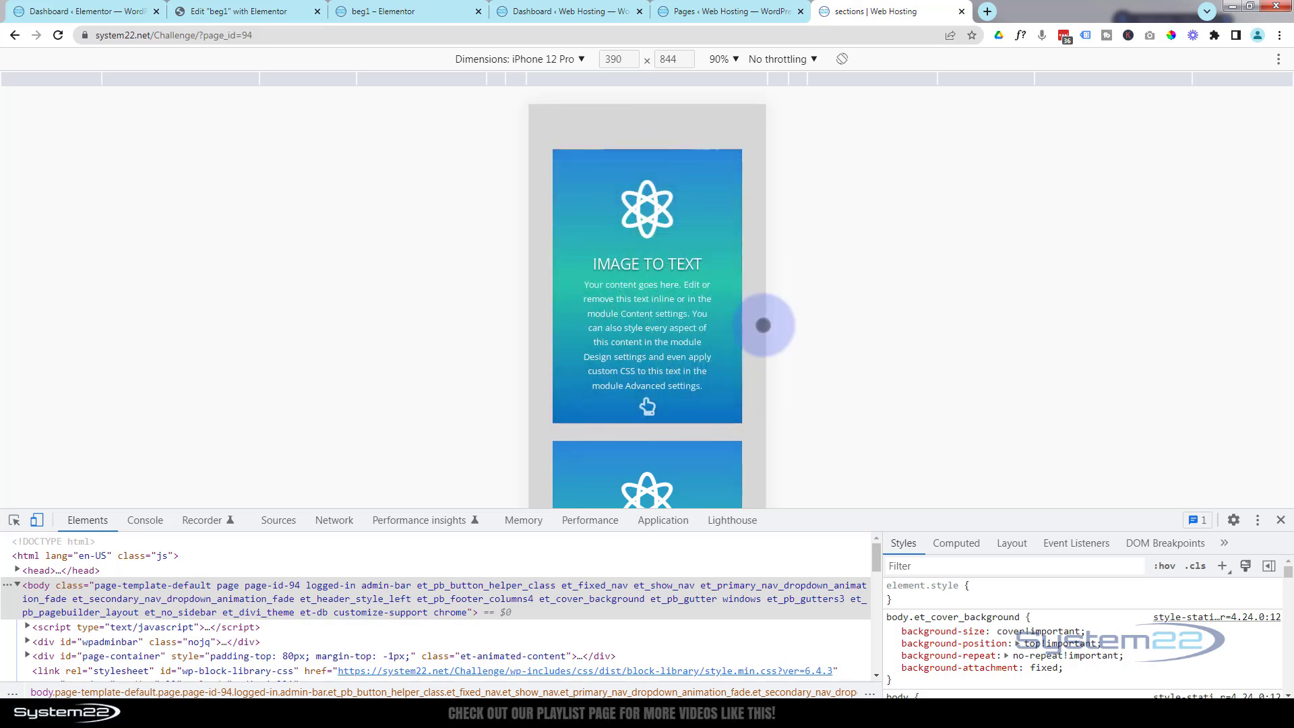
pyautogui.click(761, 345)
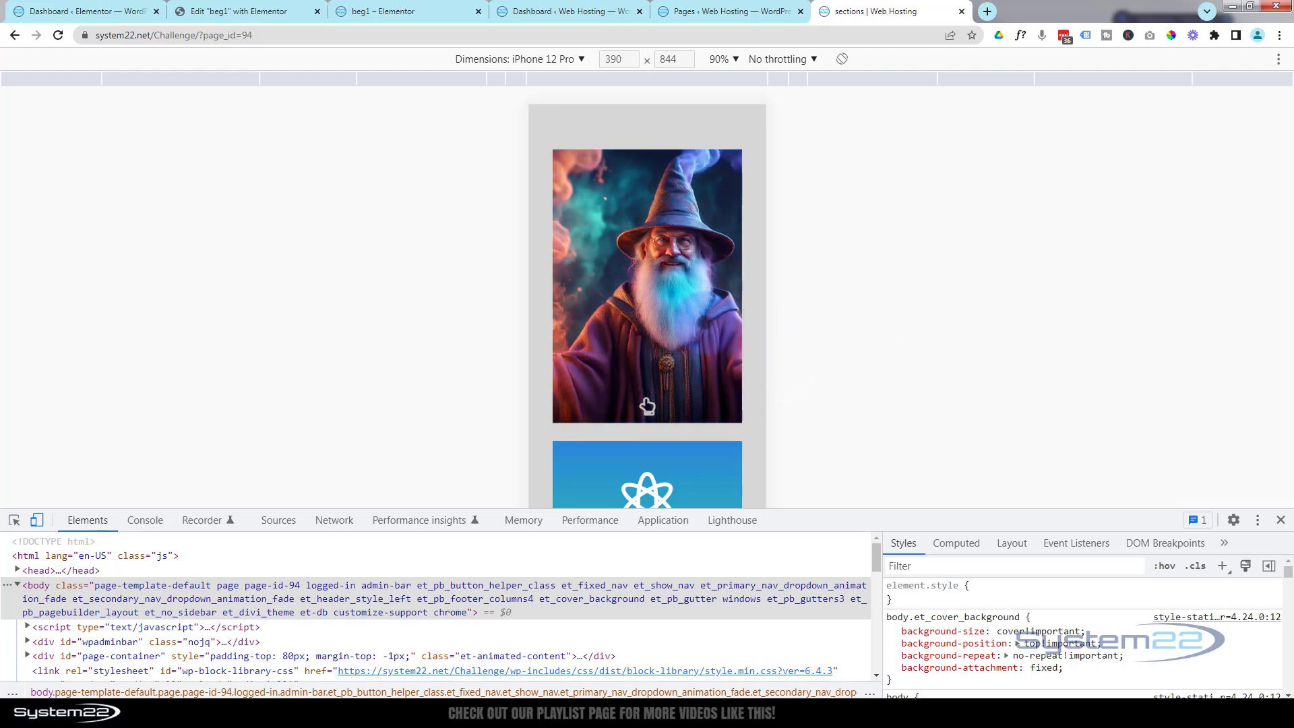
pyautogui.scroll(-4, 723, 341)
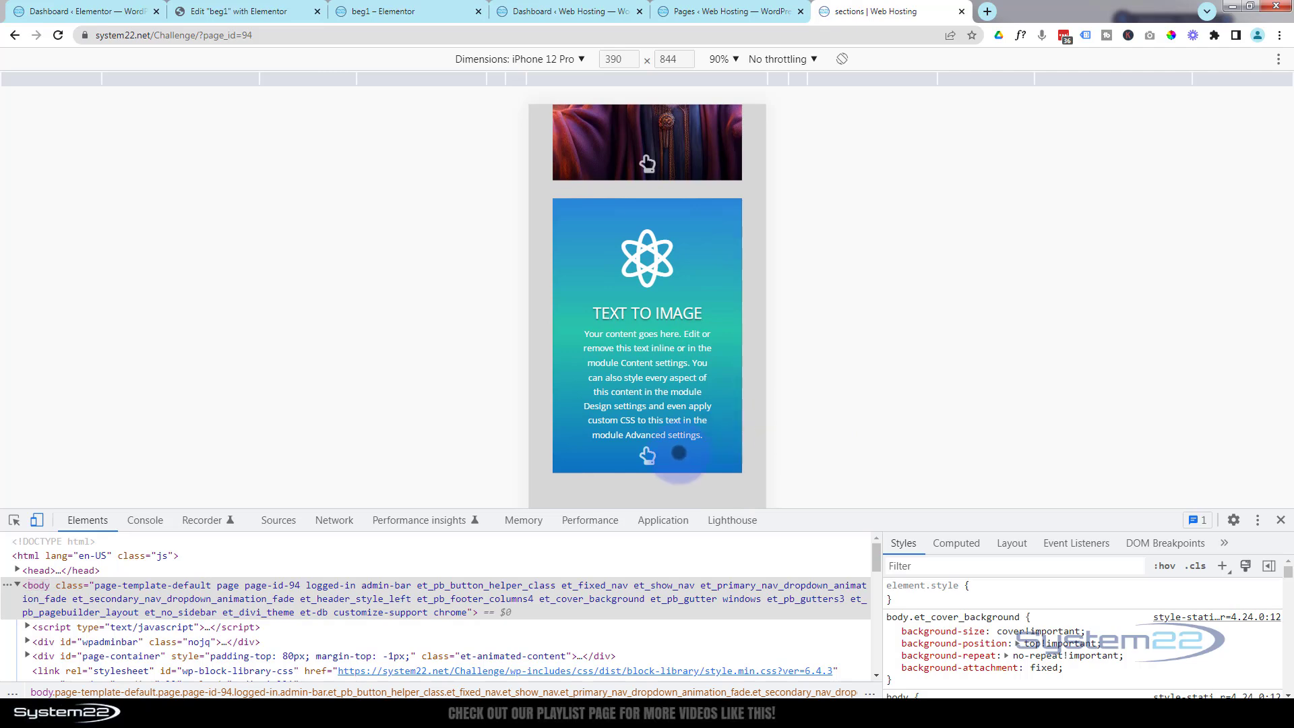
pyautogui.click(697, 406)
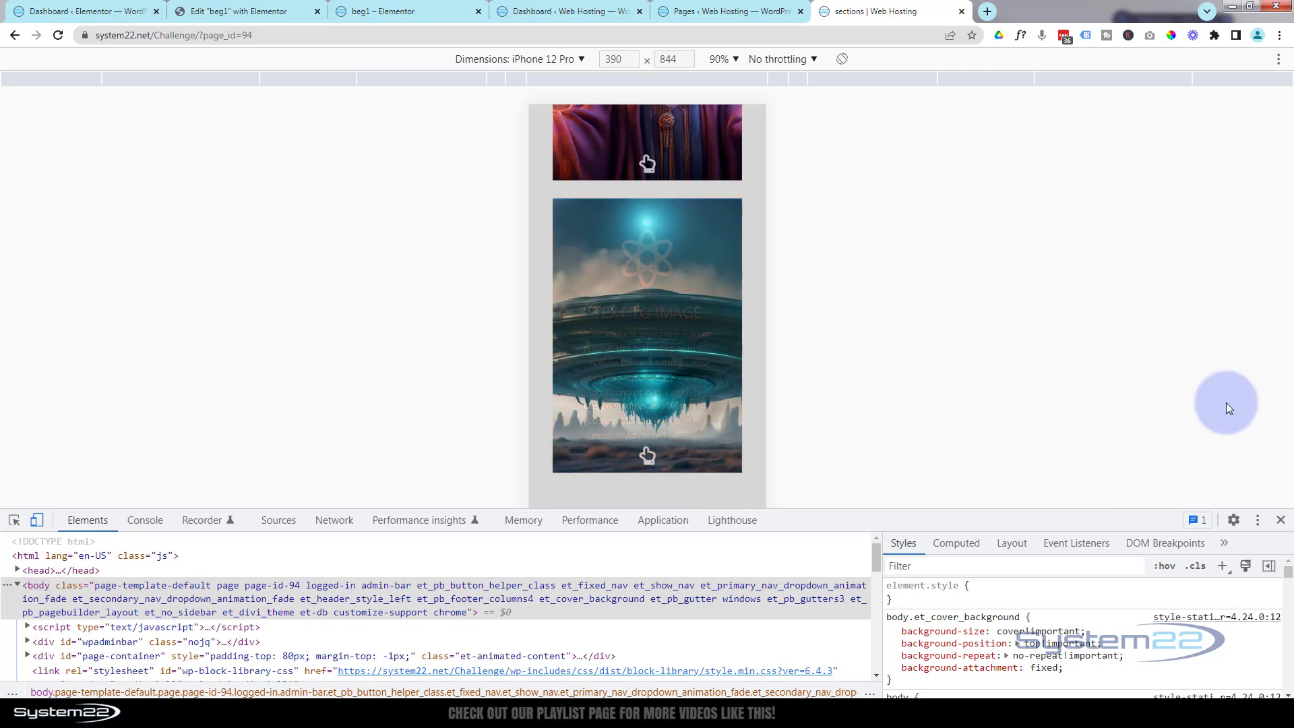
pyautogui.click(762, 330)
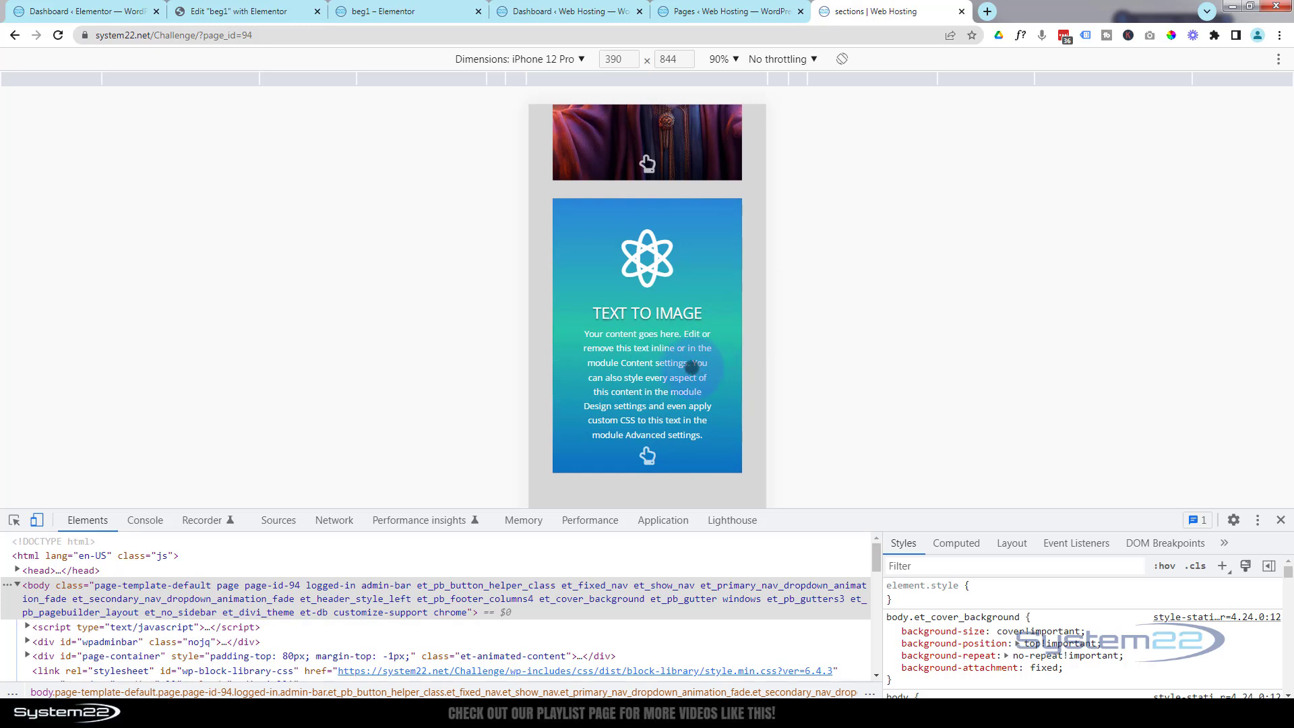
# - Preview the two blurbs in the iPad Air view at 100% zoom, then close the developer tools
pyautogui.click(525, 60)
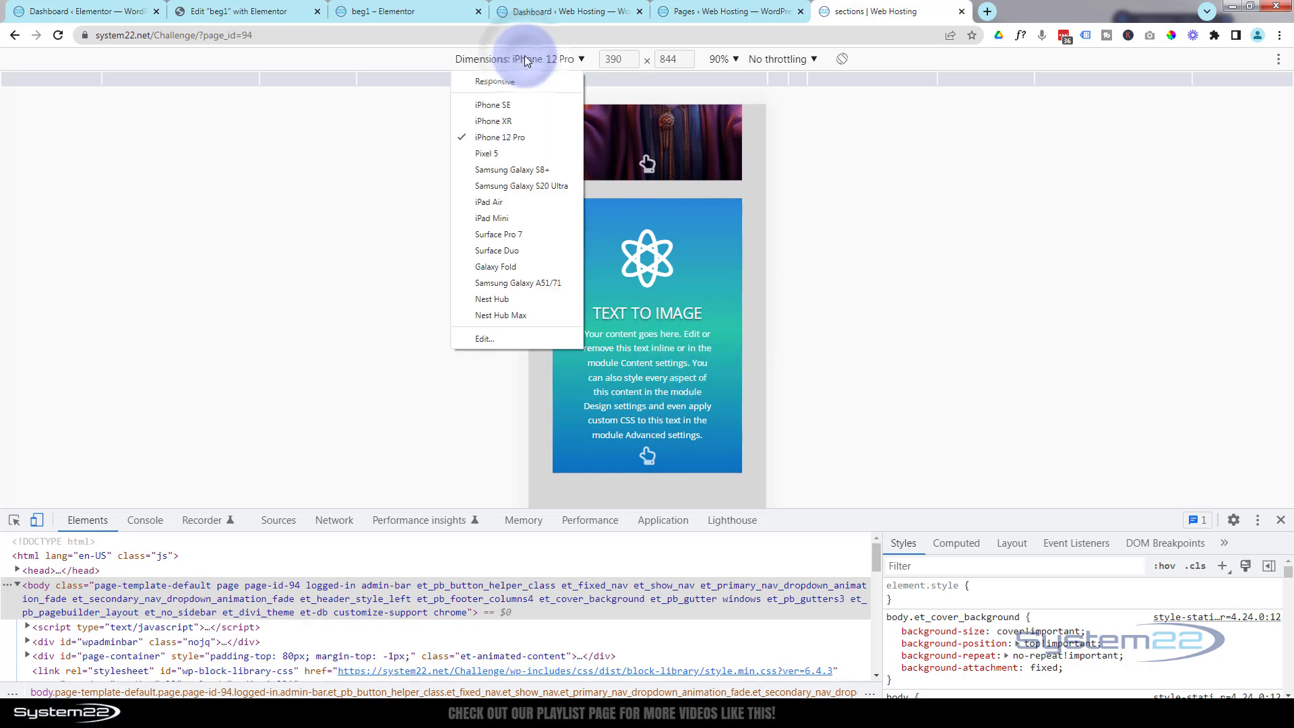
pyautogui.click(497, 205)
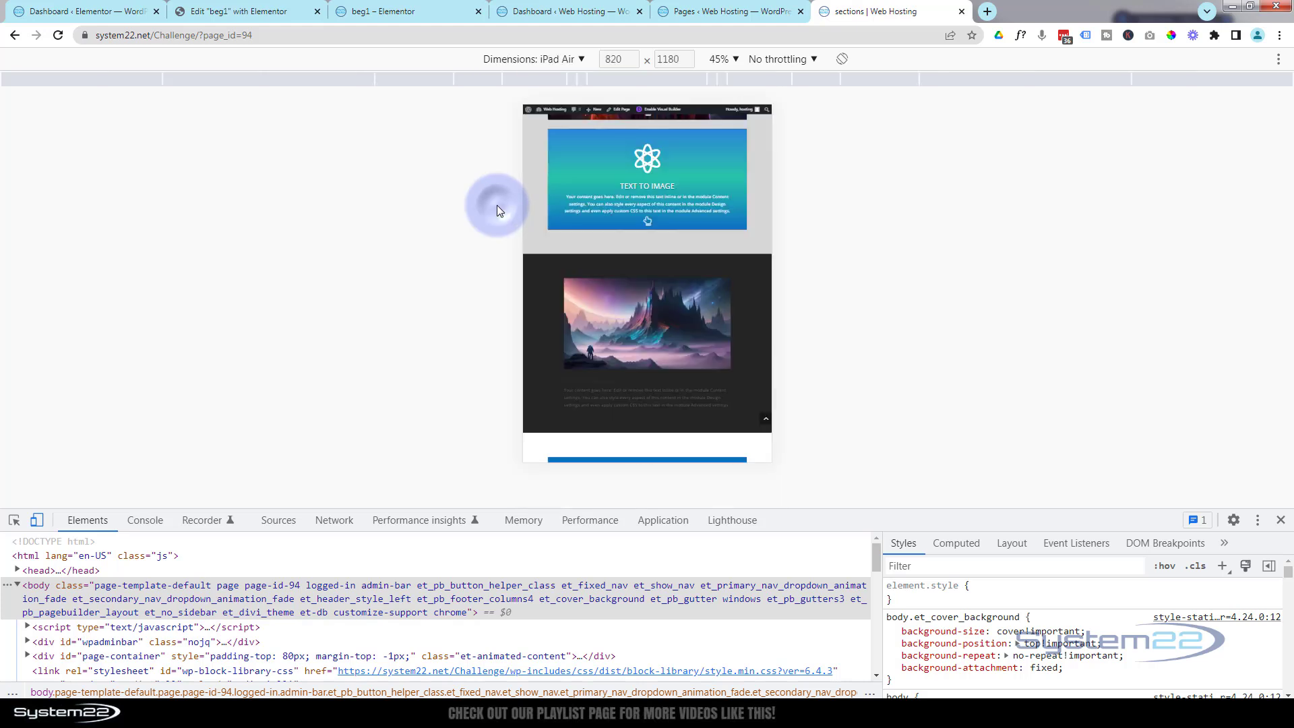
pyautogui.scroll(4, 741, 316)
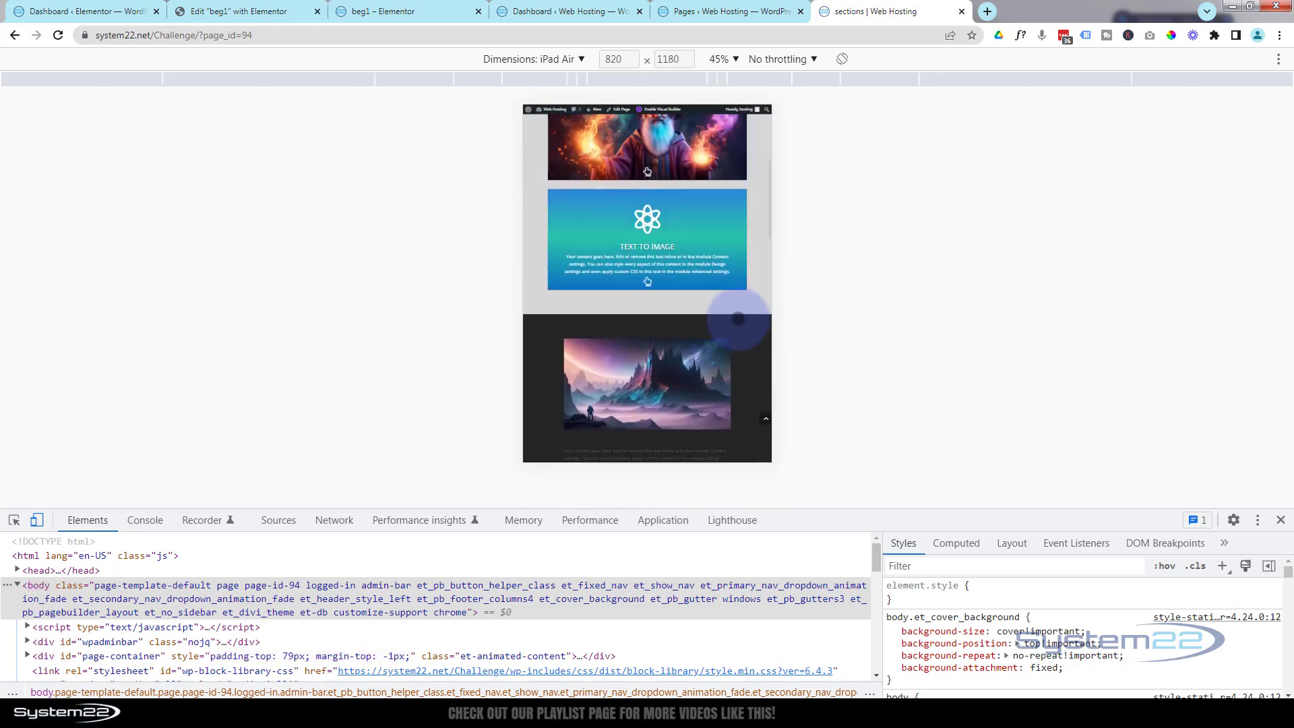
pyautogui.scroll(4, 738, 318)
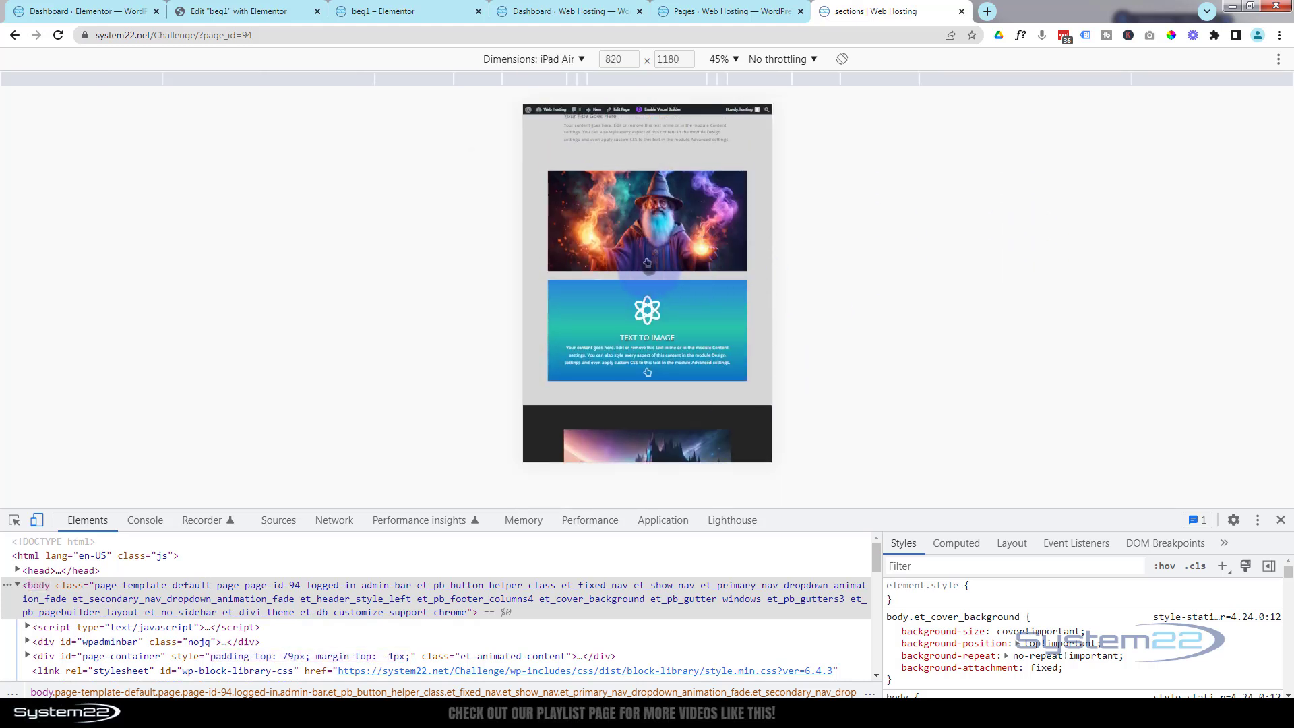
pyautogui.click(734, 59)
pyautogui.click(741, 116)
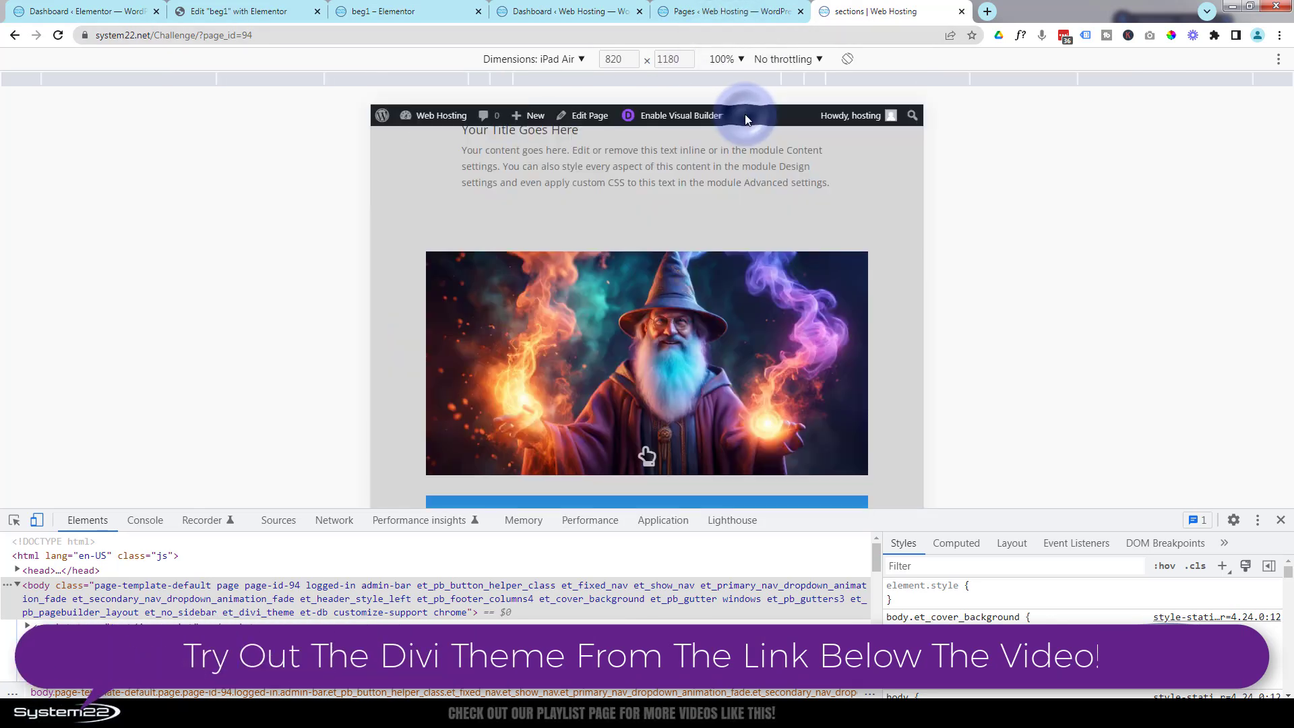
pyautogui.scroll(-2, 896, 254)
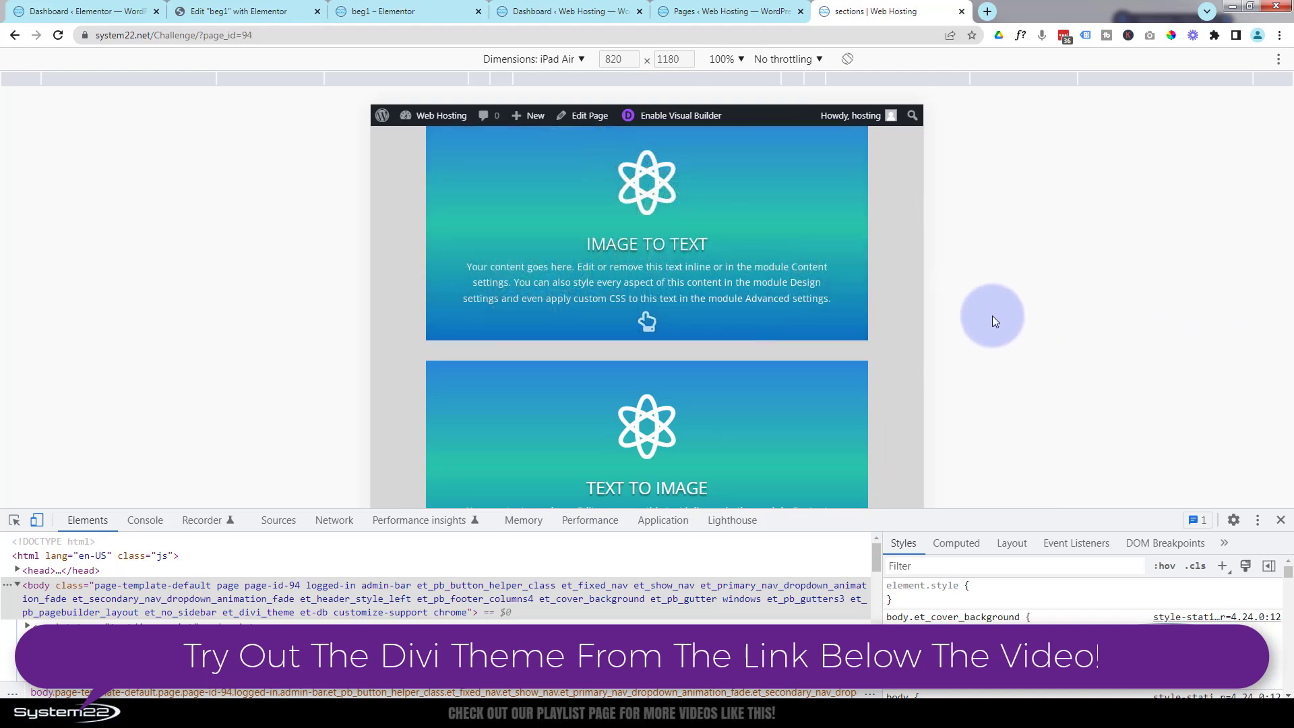
pyautogui.scroll(-3, 904, 286)
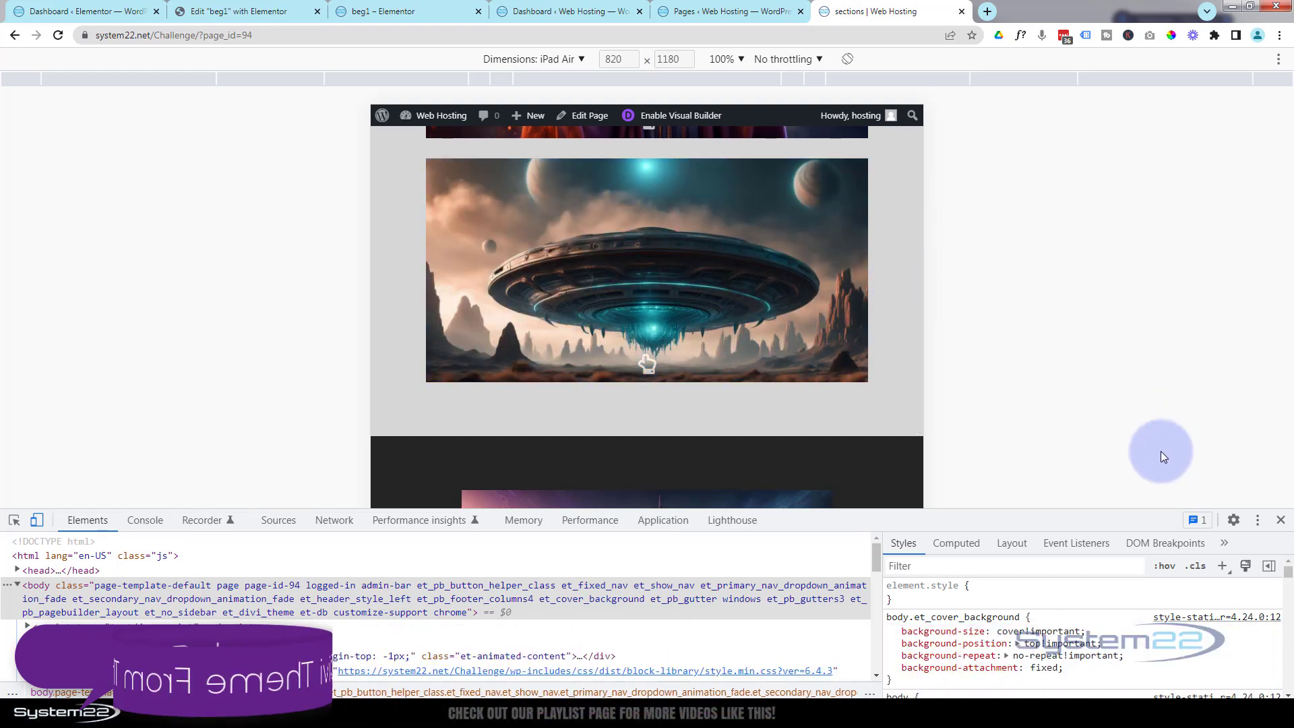
pyautogui.click(1280, 521)
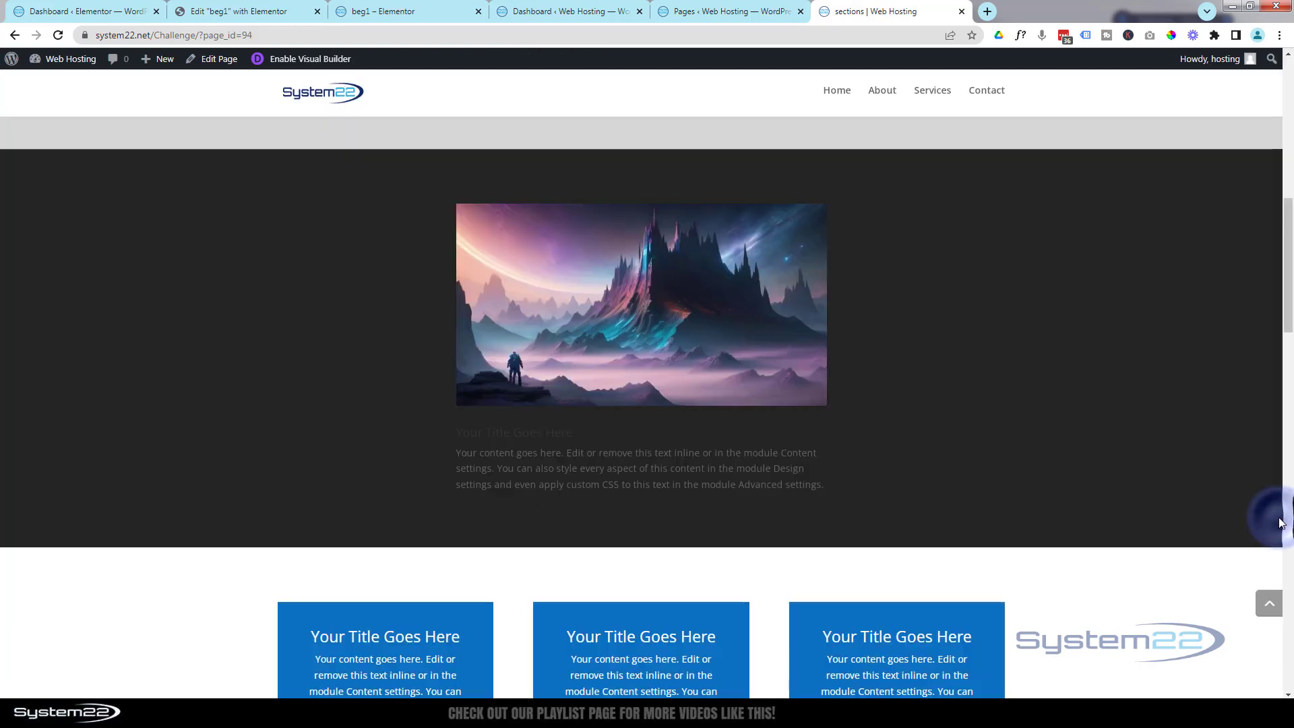
# - Enable the Visual Builder and delete the row containing the wizard image and Text to Image blurbs
pyautogui.scroll(7, 1072, 438)
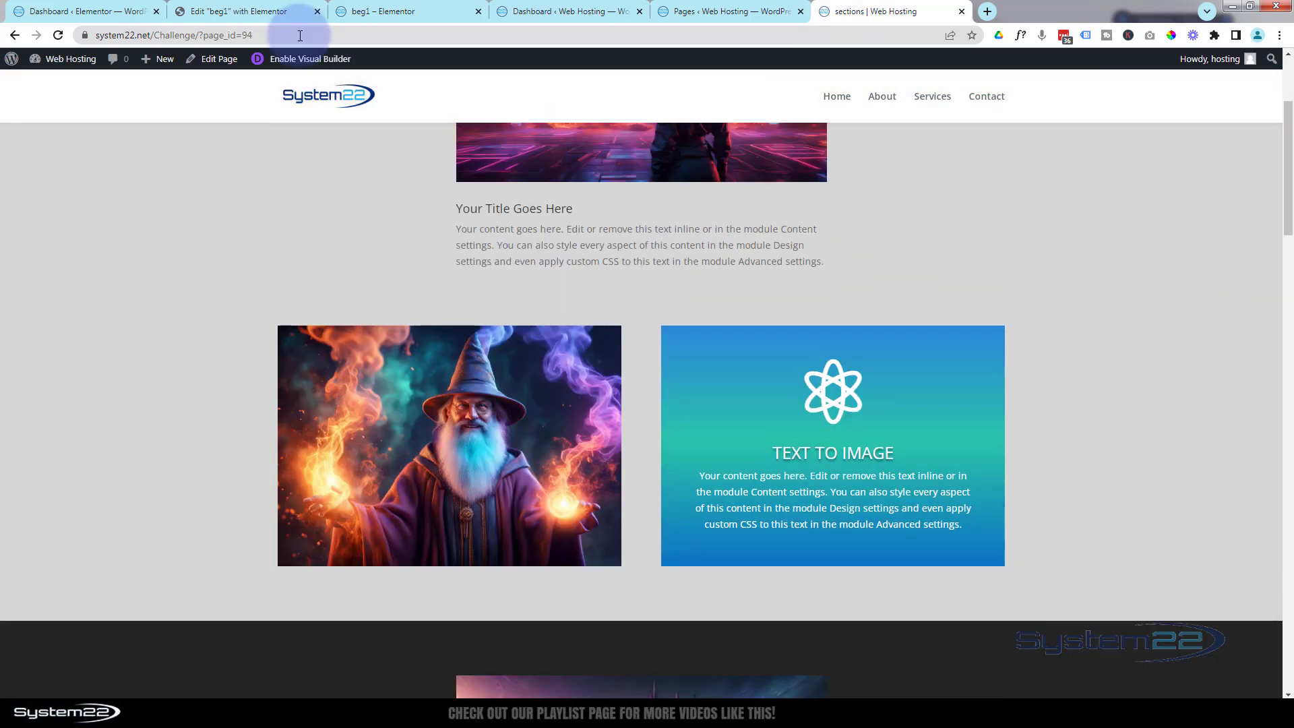
pyautogui.click(306, 58)
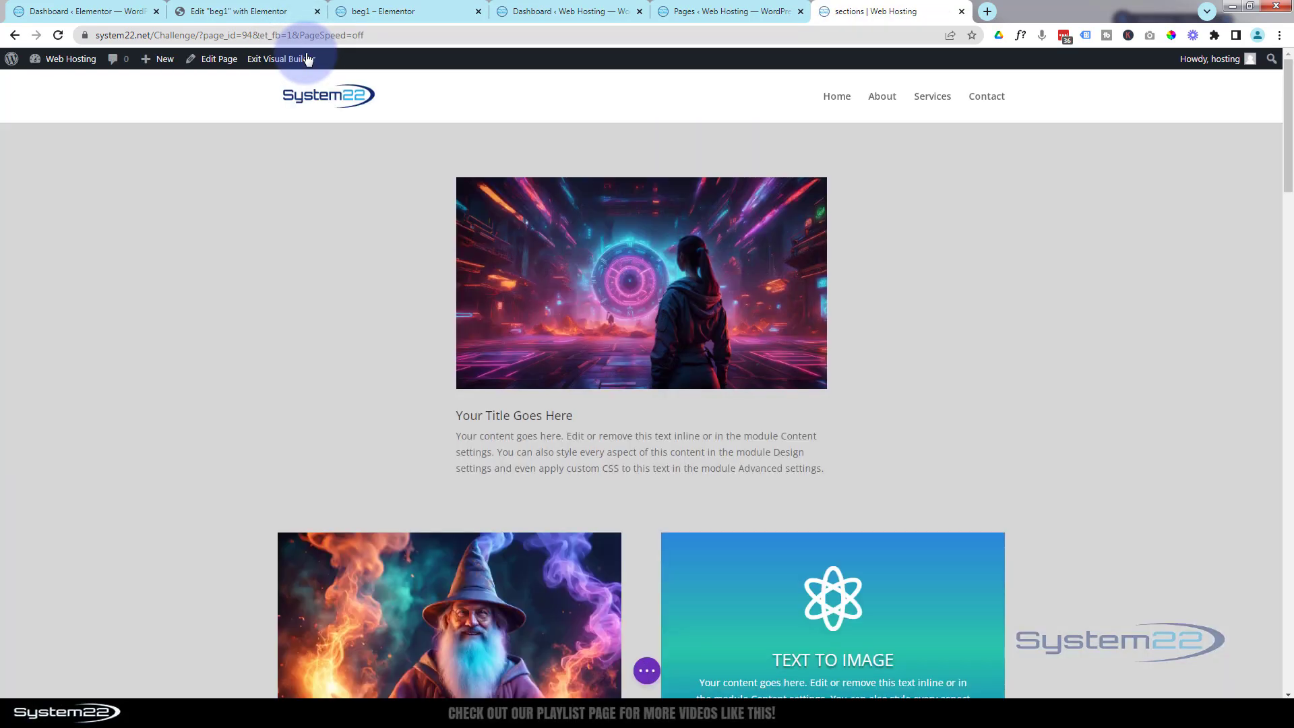
pyautogui.scroll(-3, 149, 317)
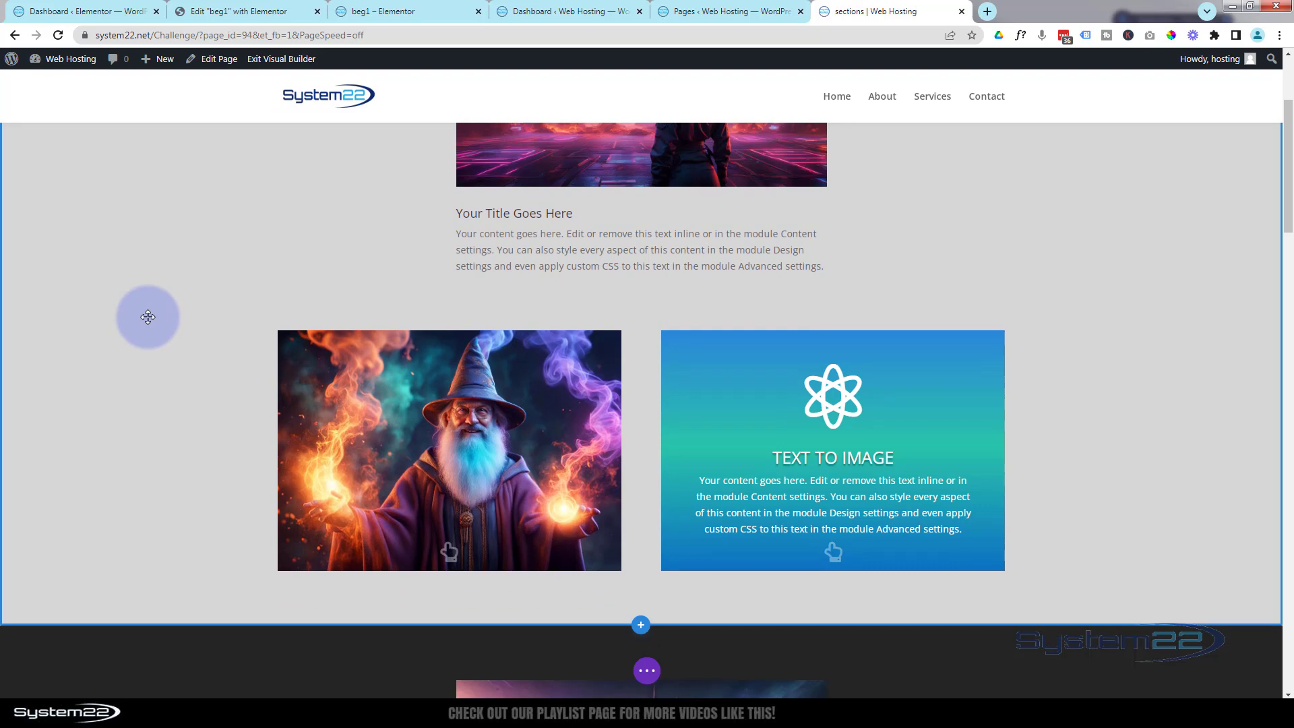
pyautogui.moveTo(369, 377)
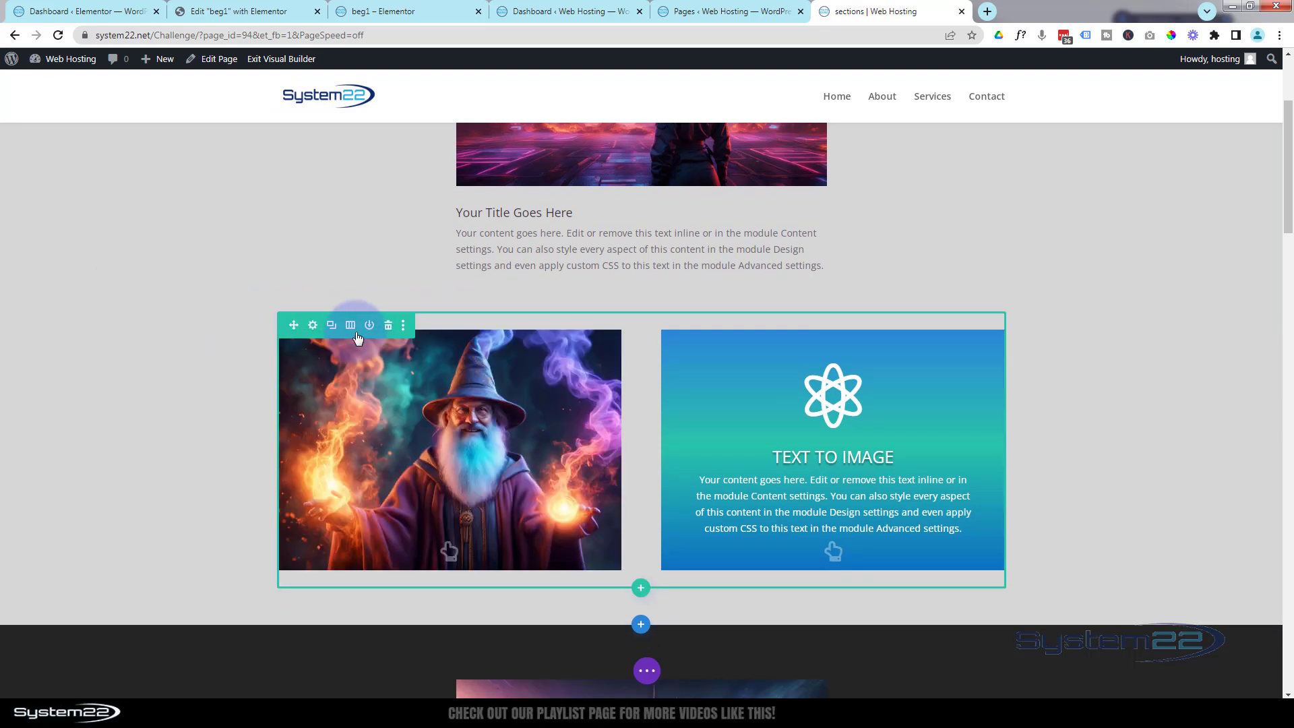
pyautogui.click(388, 328)
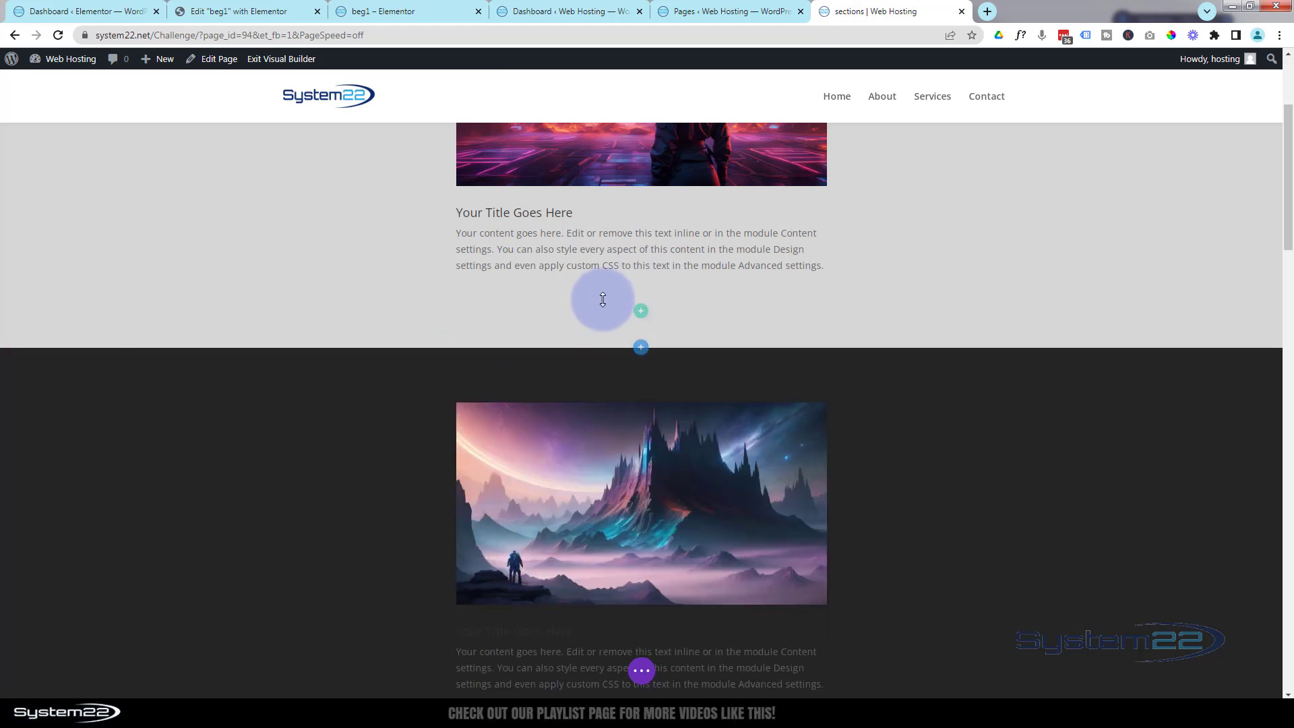
# - Insert a row with two equal columns below the first row and add a Blurb module to its first column
pyautogui.click(641, 313)
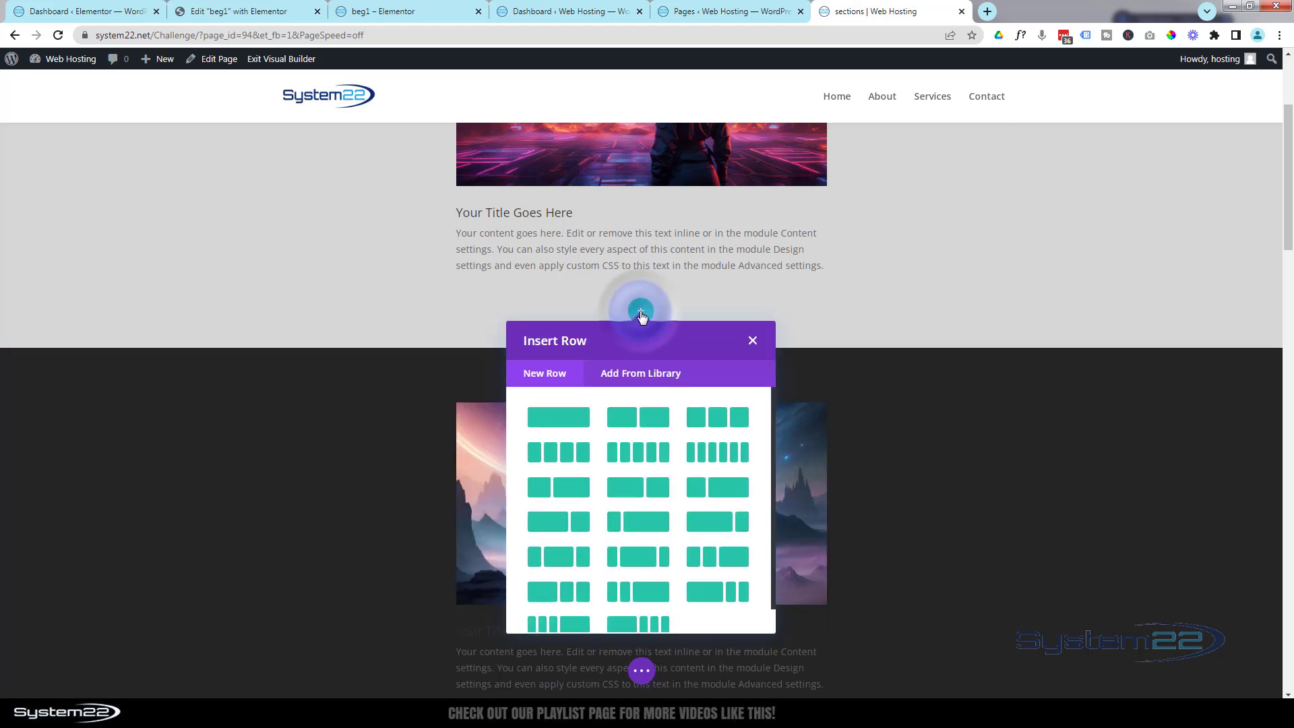
pyautogui.click(626, 419)
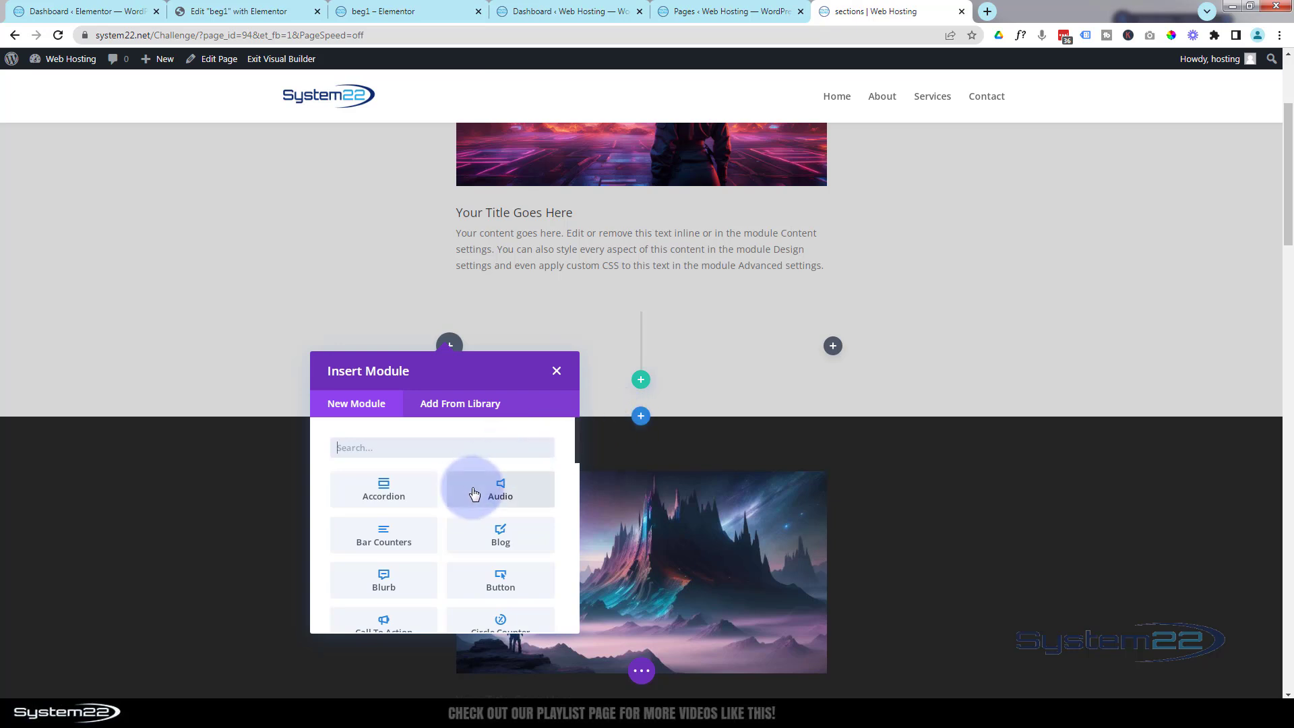
pyautogui.scroll(-1, 474, 494)
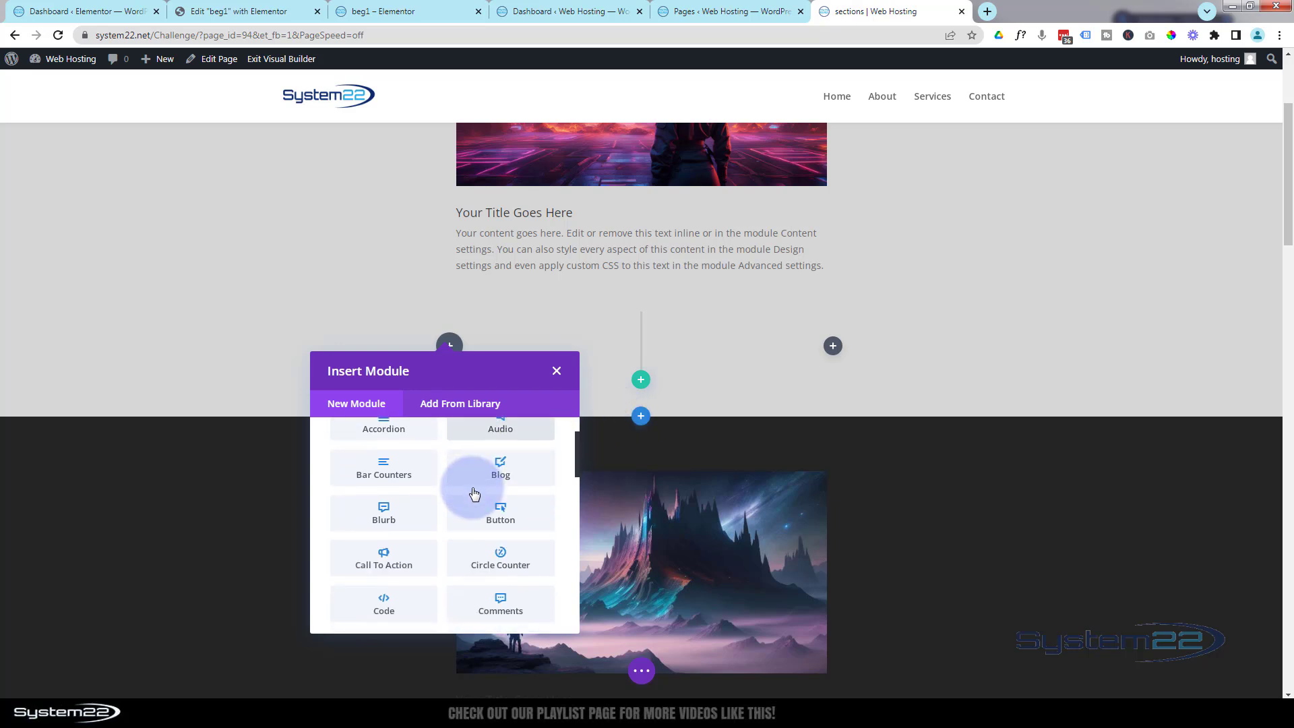
pyautogui.click(389, 509)
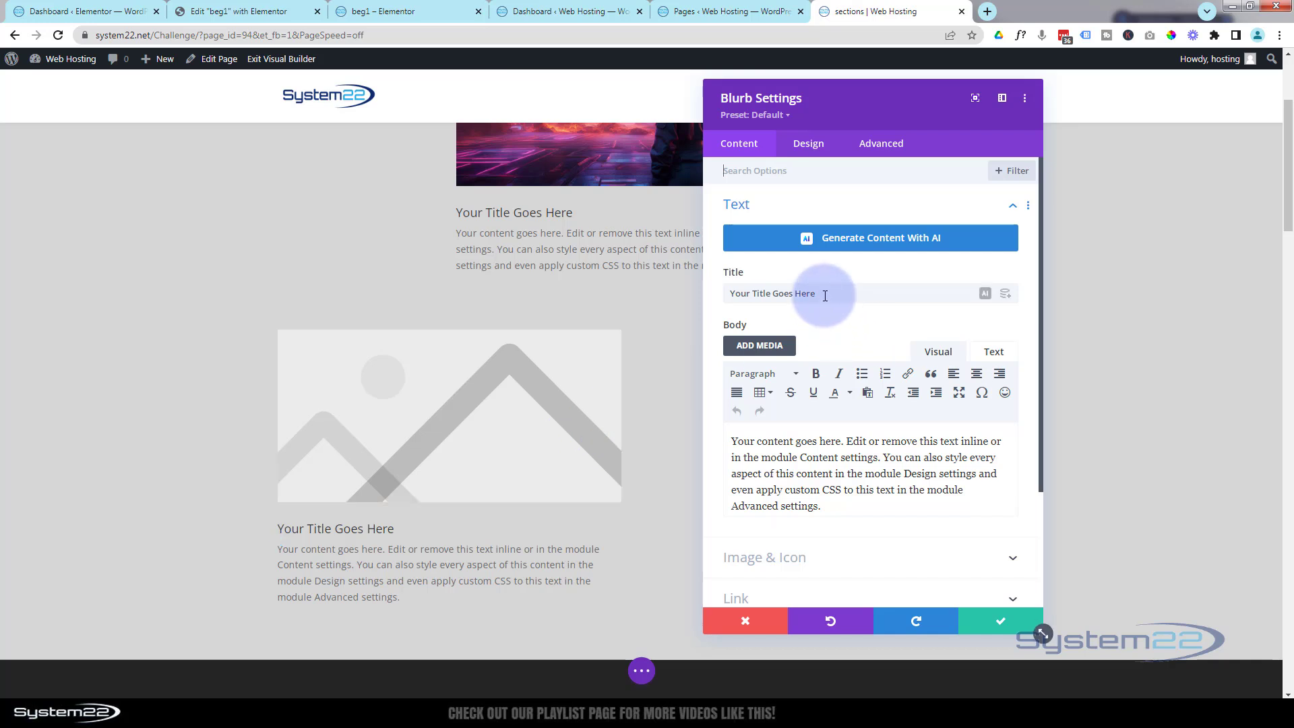
# - Set the new blurb's title to "Image to Text"
pyautogui.moveTo(825, 295); pyautogui.dragTo(707, 297)
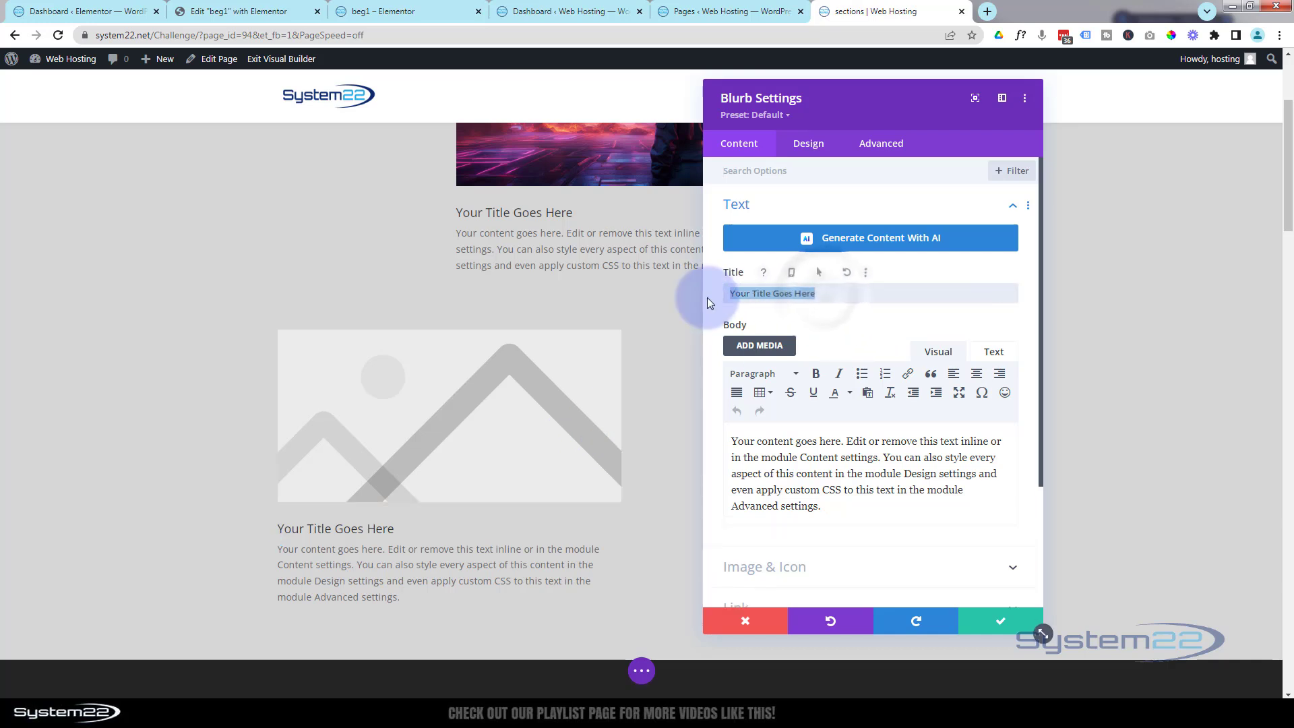
pyautogui.write('Image ')
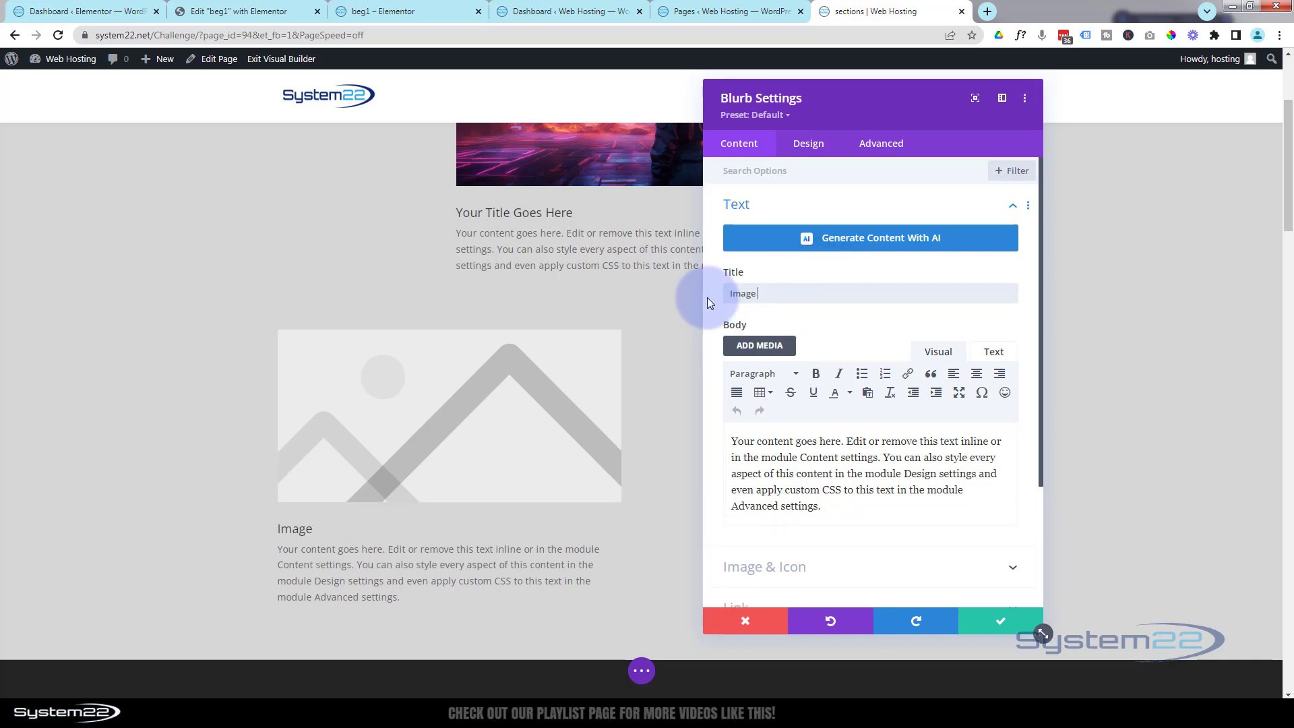
pyautogui.write('to Text')
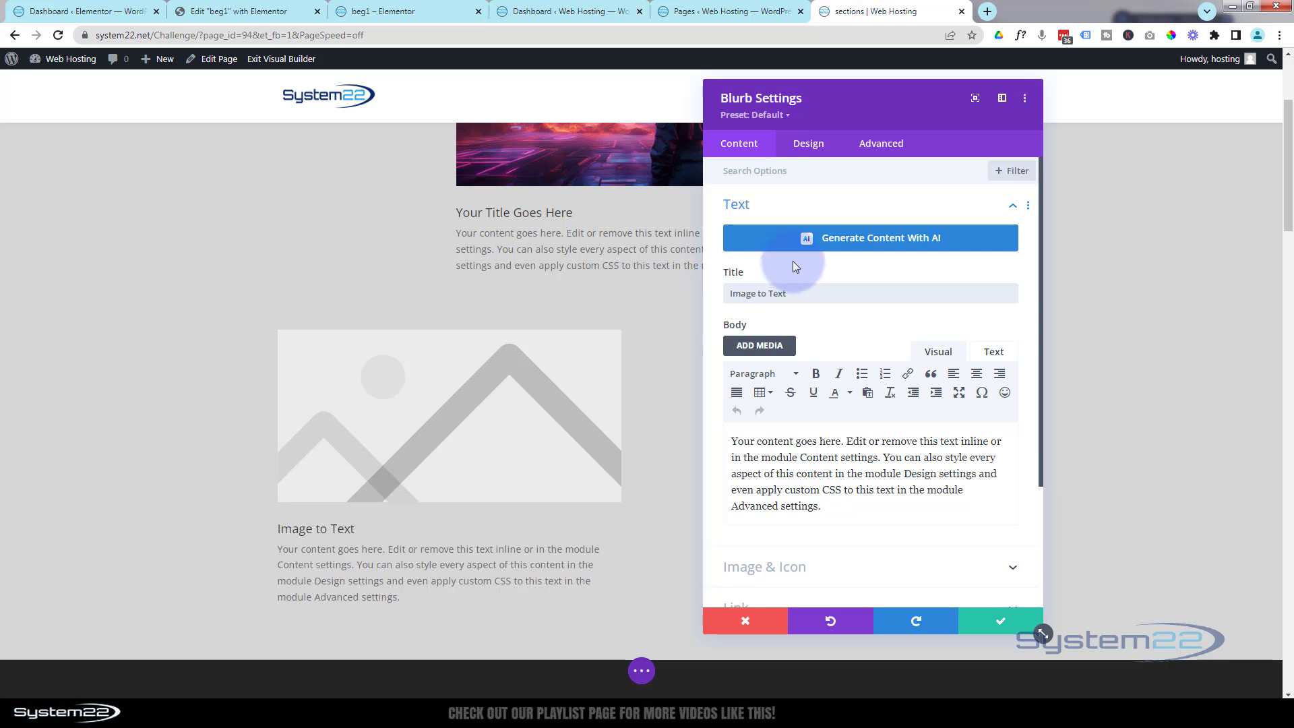
# - Enable Use Icon for the blurb and choose the circled double right arrow icon
pyautogui.scroll(-2, 819, 442)
pyautogui.click(822, 439)
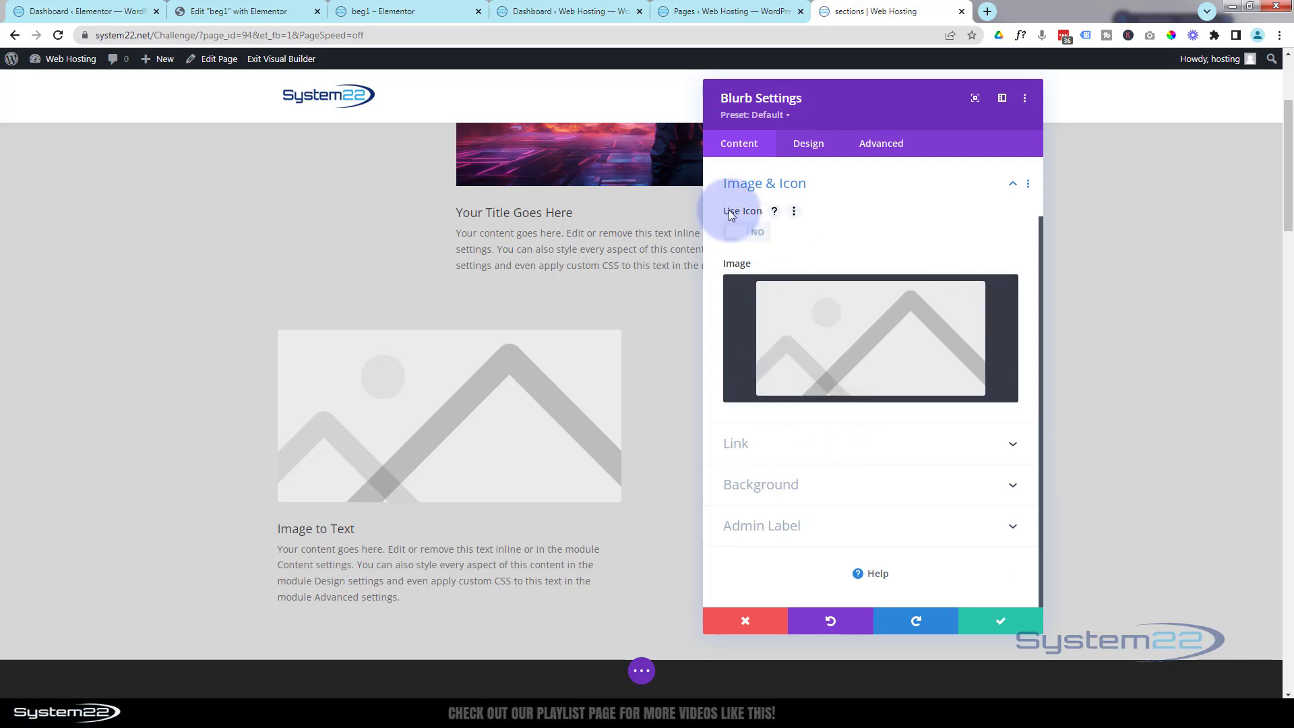
pyautogui.click(756, 235)
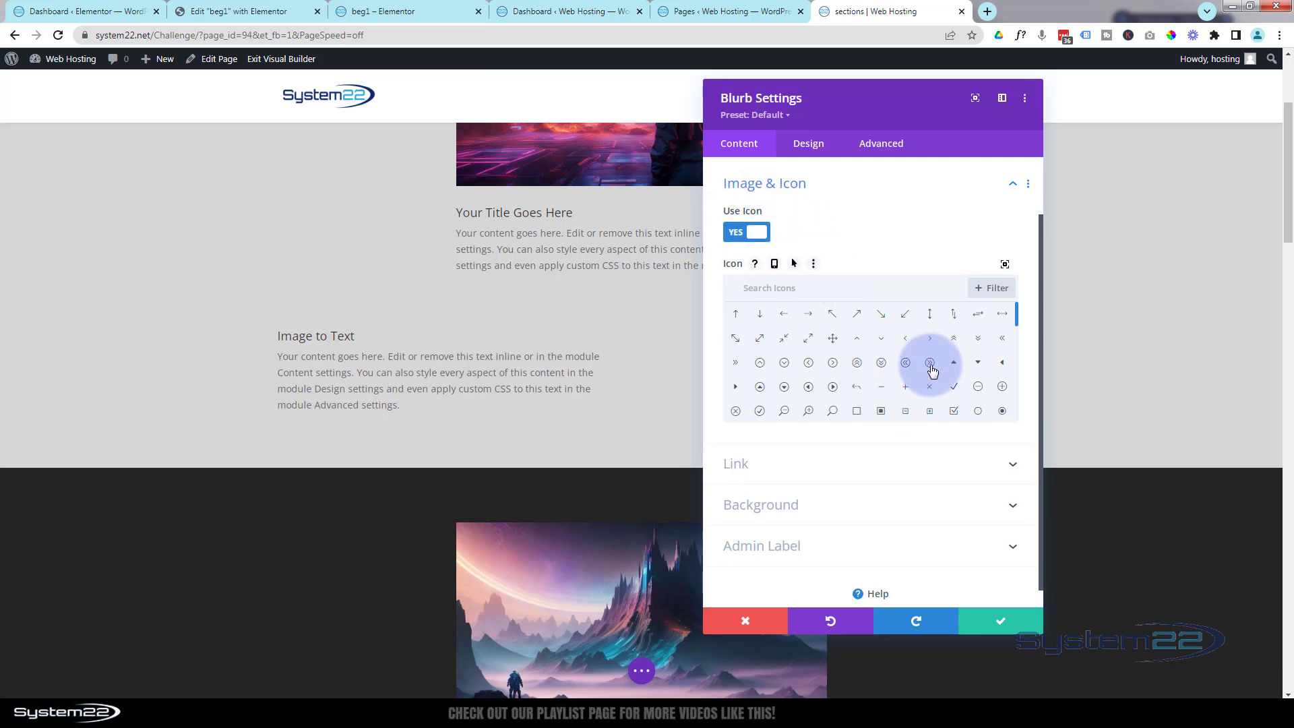
pyautogui.click(931, 366)
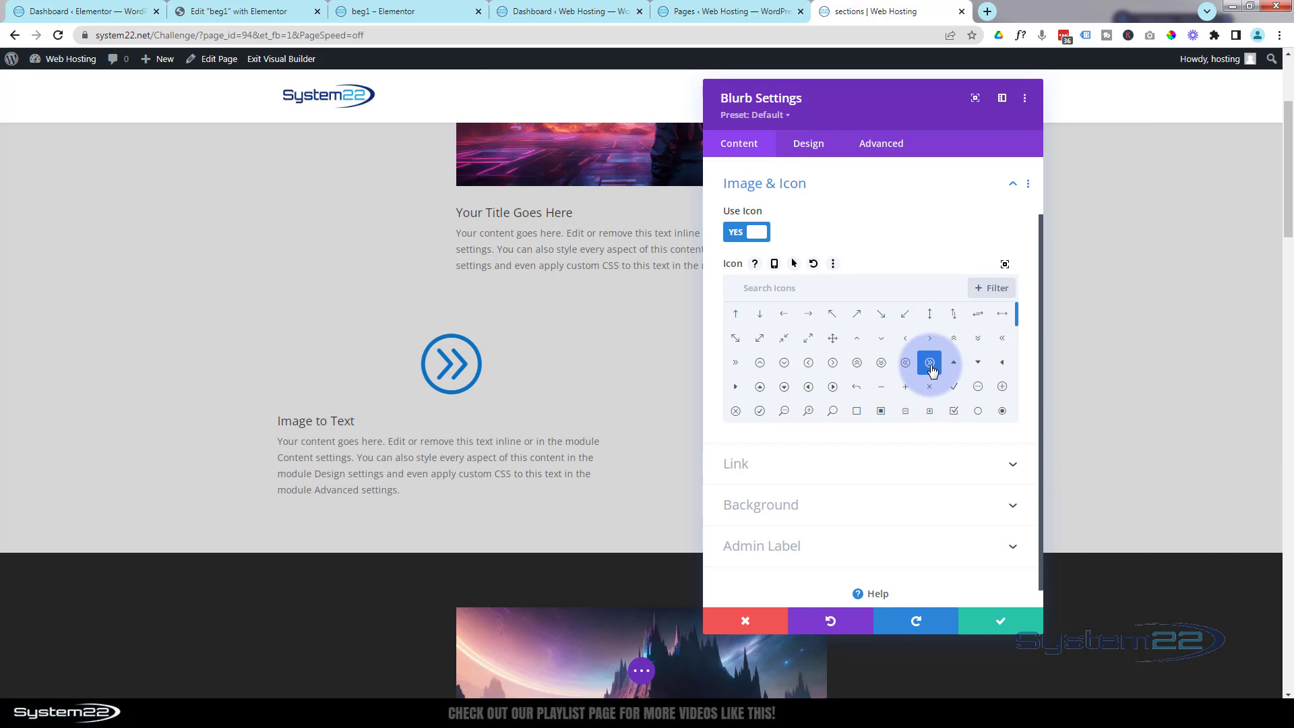
# - Examine the blurb's title and module link URL fields and the link target options
pyautogui.click(884, 462)
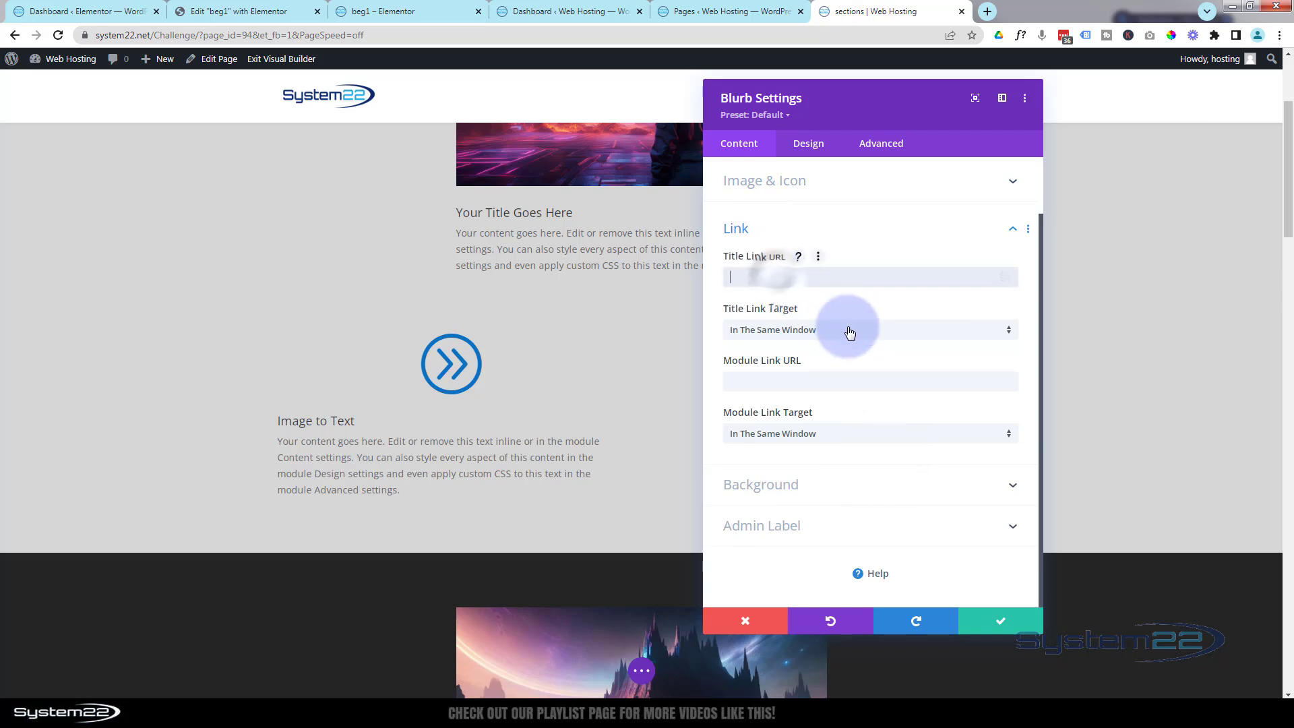
pyautogui.click(750, 381)
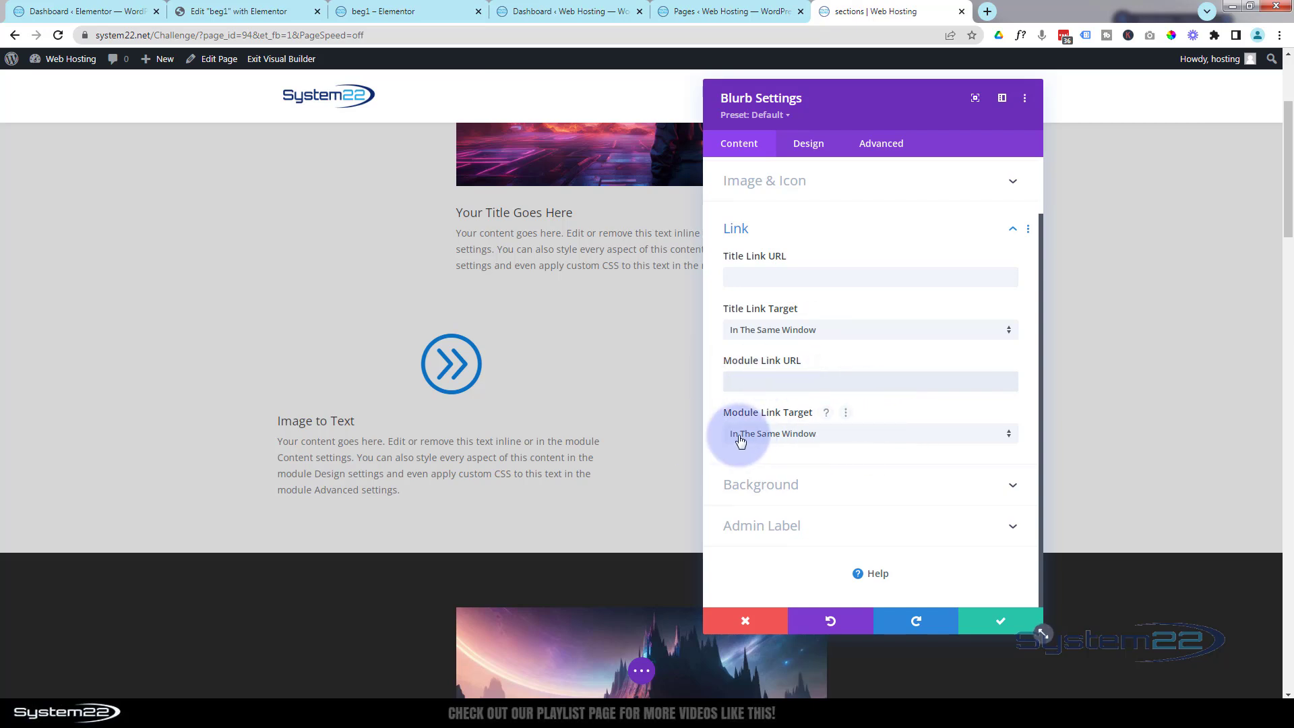
pyautogui.click(852, 435)
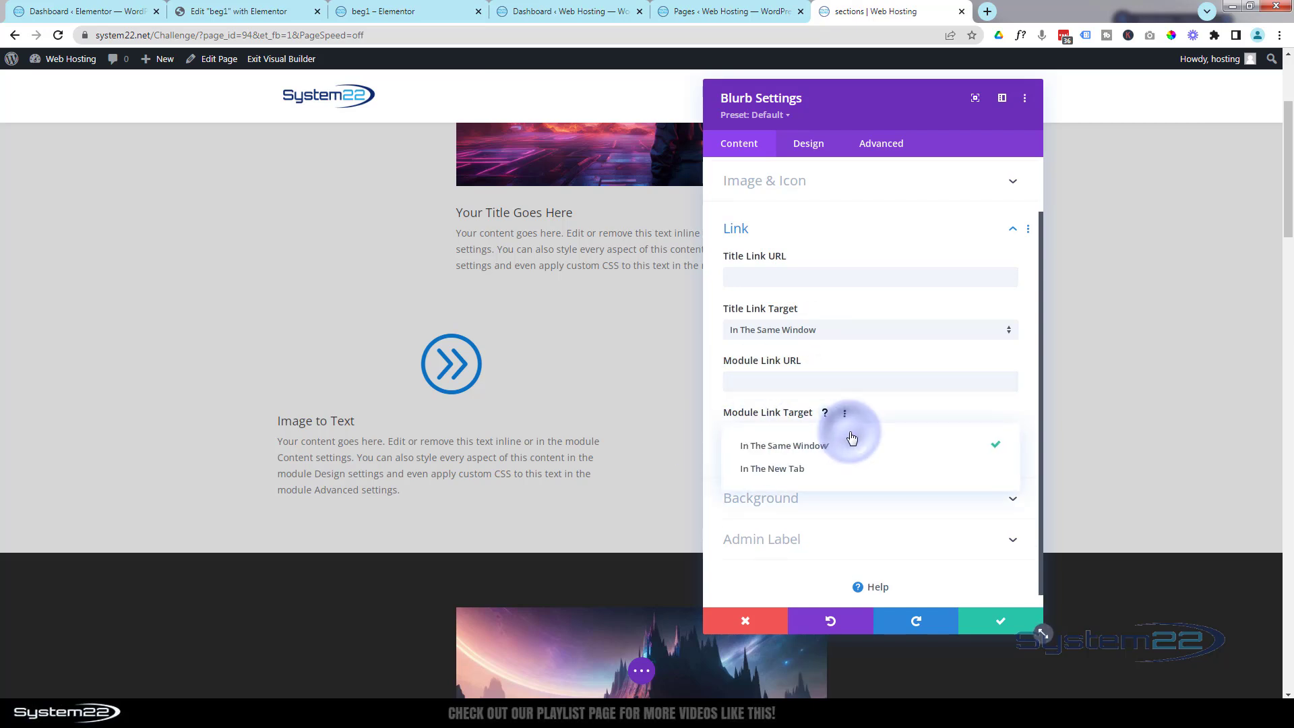
pyautogui.click(758, 471)
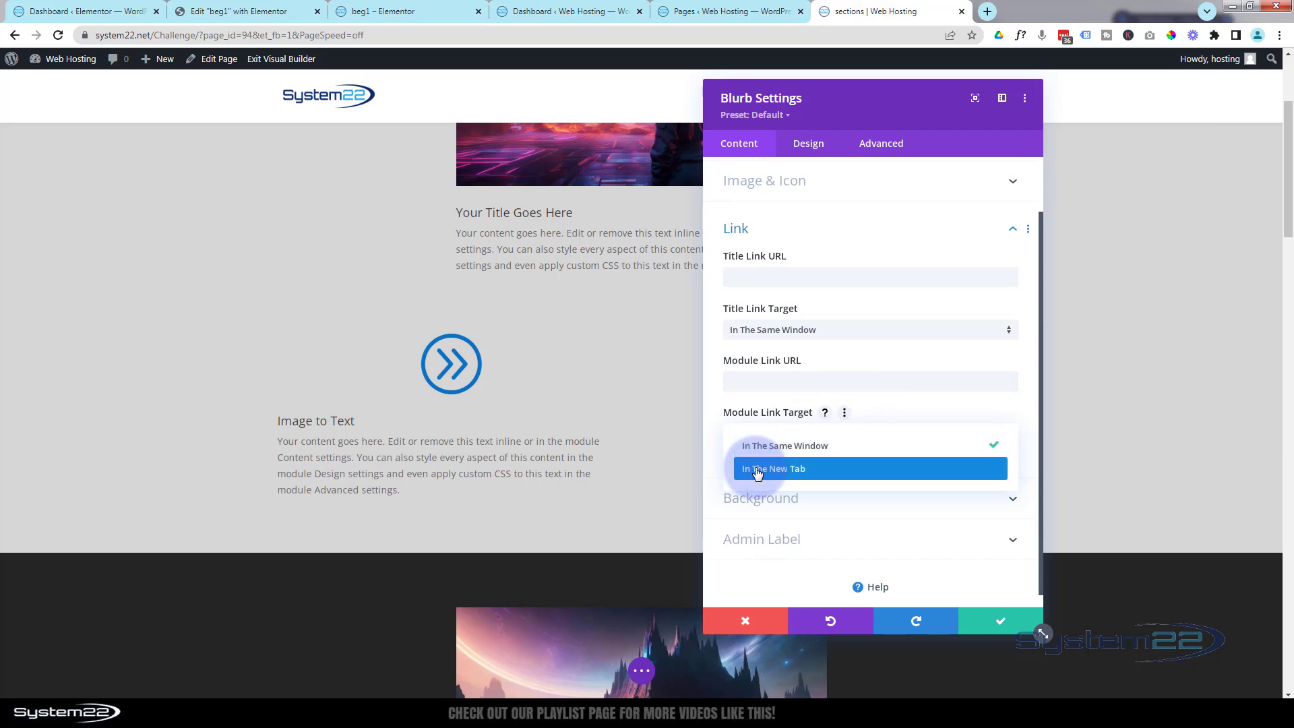
pyautogui.click(706, 450)
pyautogui.click(986, 455)
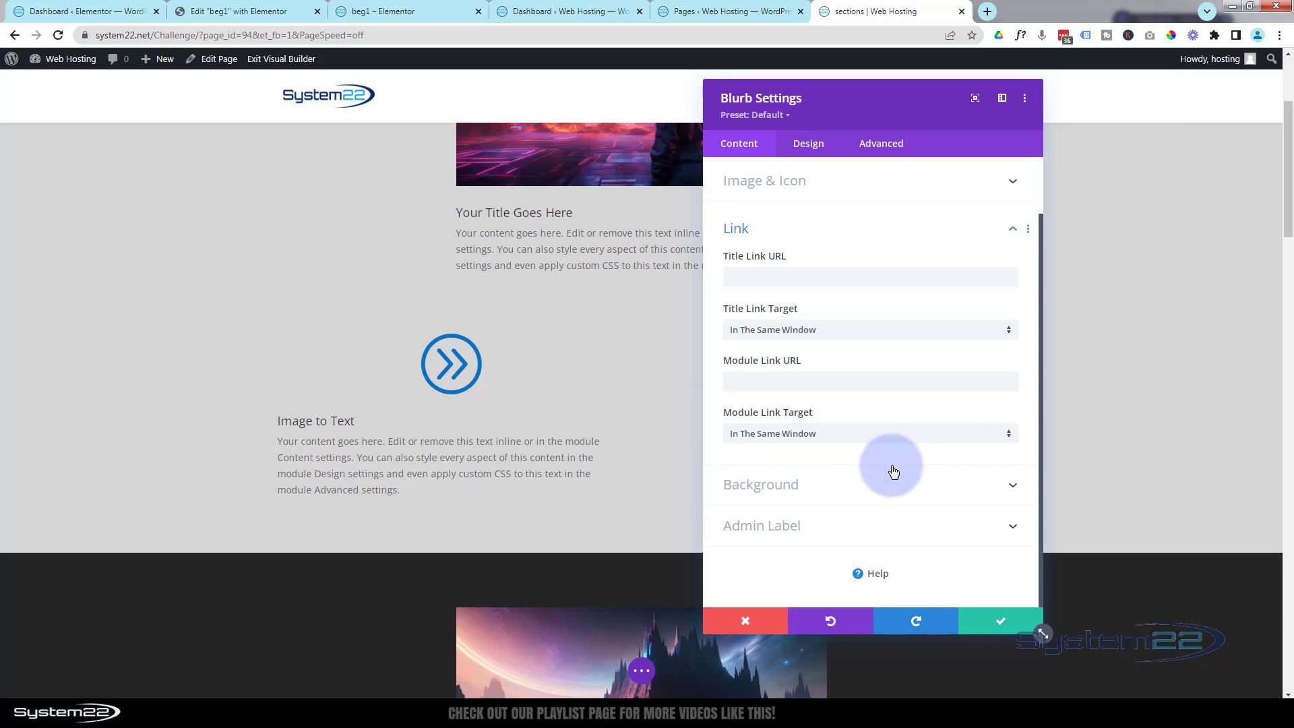
# - Add a background gradient to the blurb and move its green stop to about the middle of the gradient
pyautogui.click(847, 486)
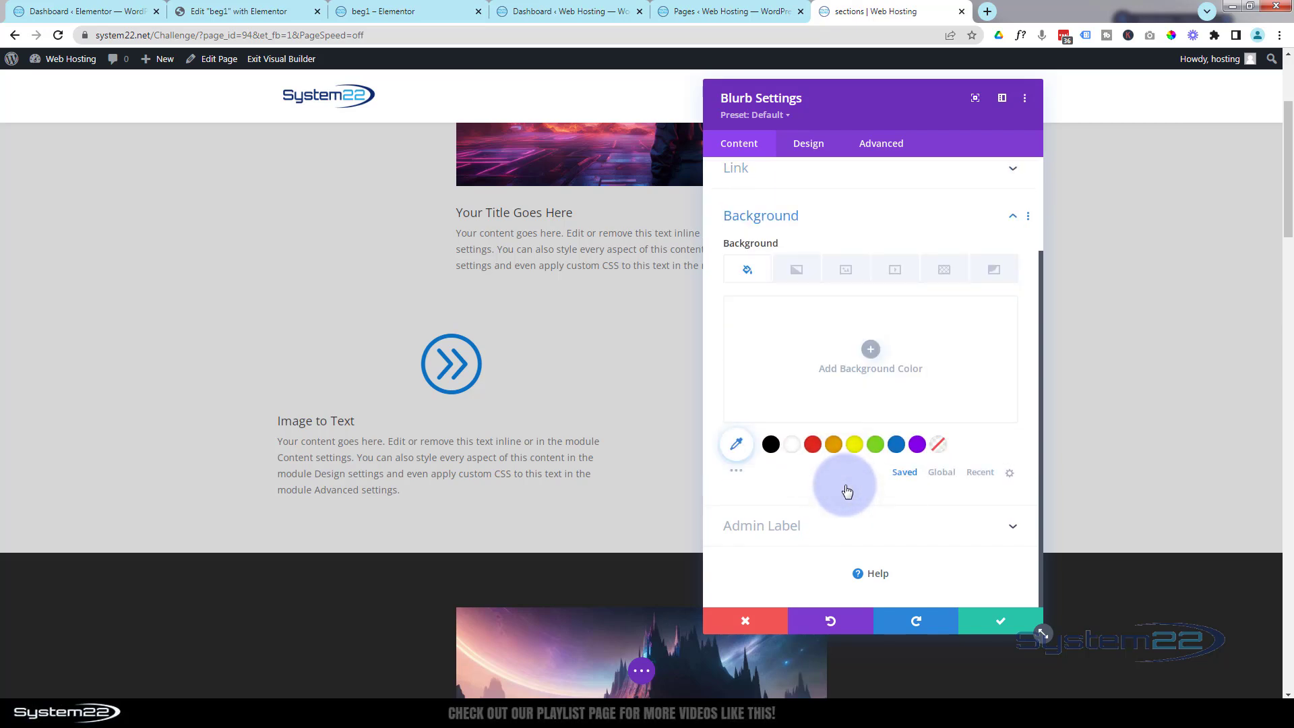
pyautogui.click(802, 271)
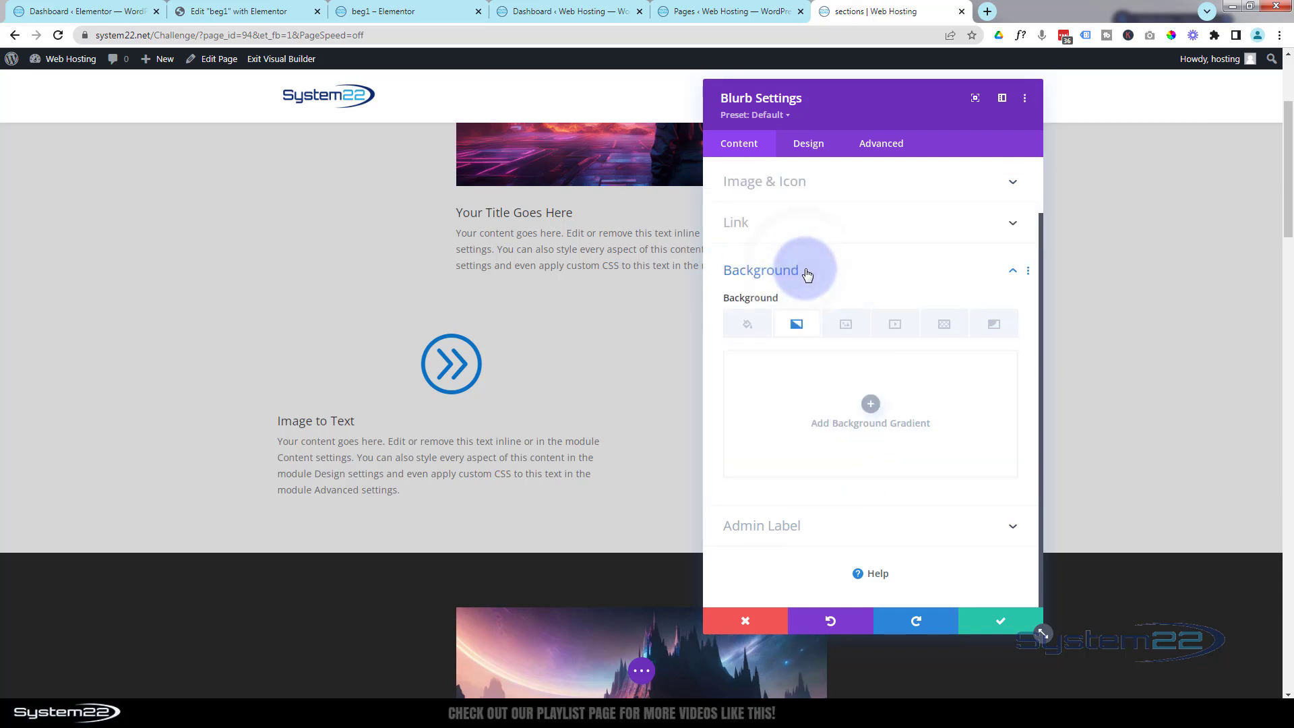
pyautogui.click(870, 405)
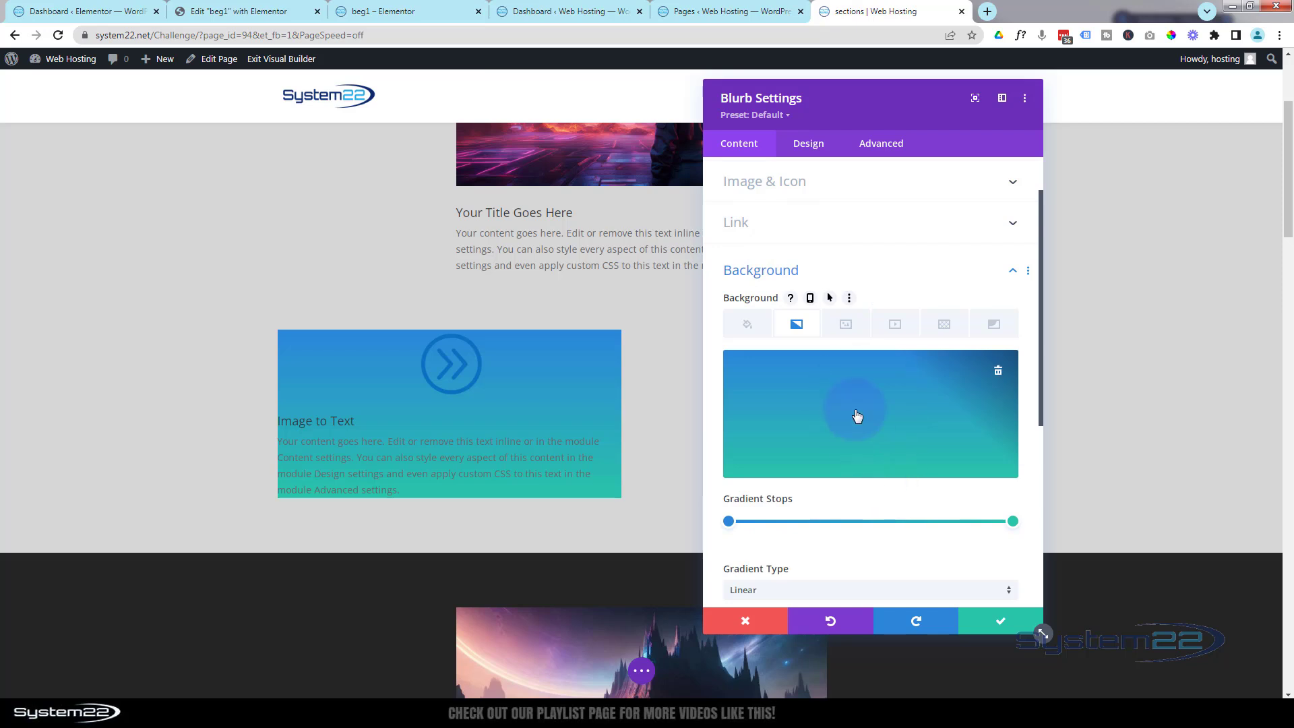
pyautogui.moveTo(986, 521); pyautogui.dragTo(856, 524)
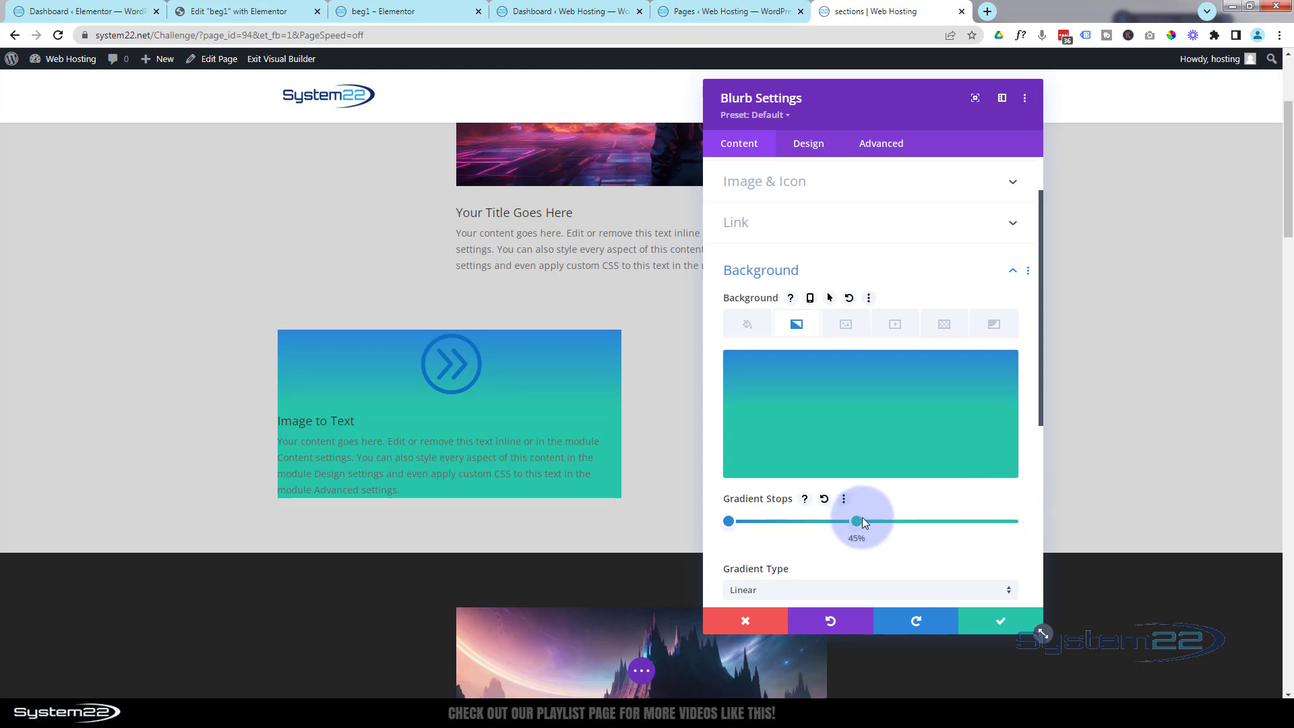
# - Add a third stop at the far end of the blurb's background gradient and colour it blue #0c71c3
pyautogui.click(991, 521)
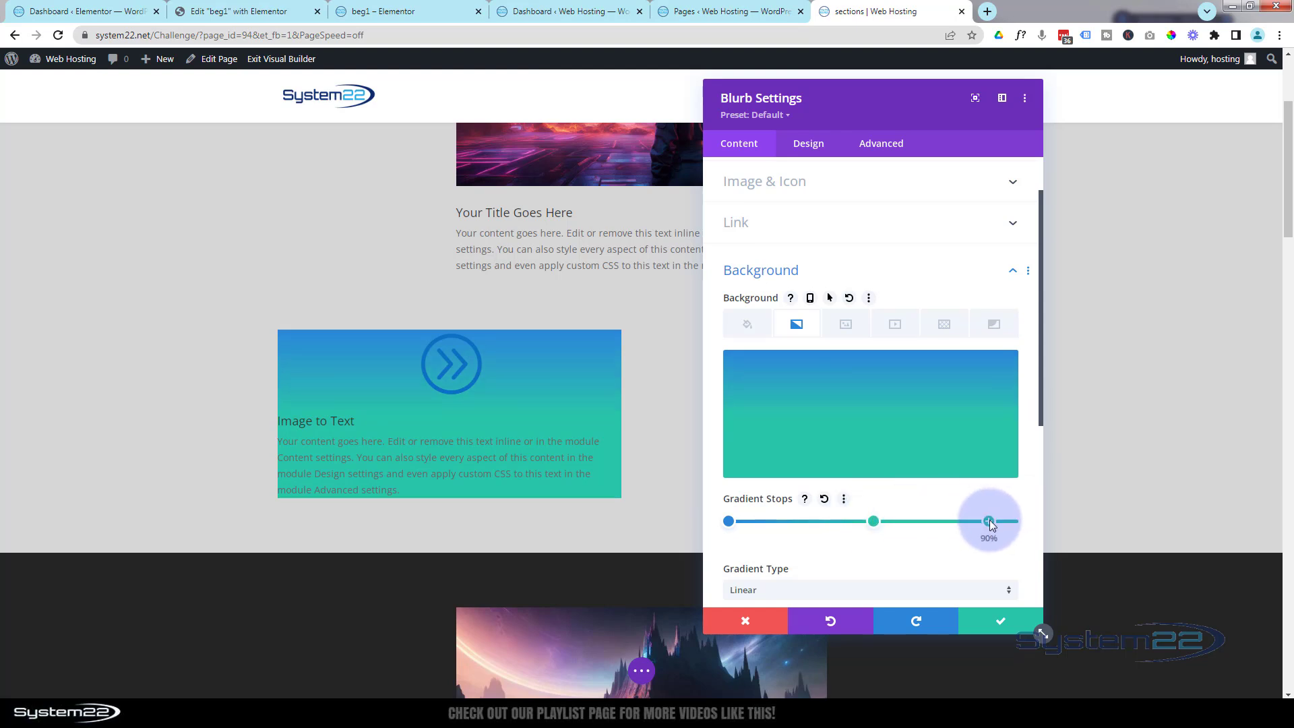
pyautogui.click(991, 521)
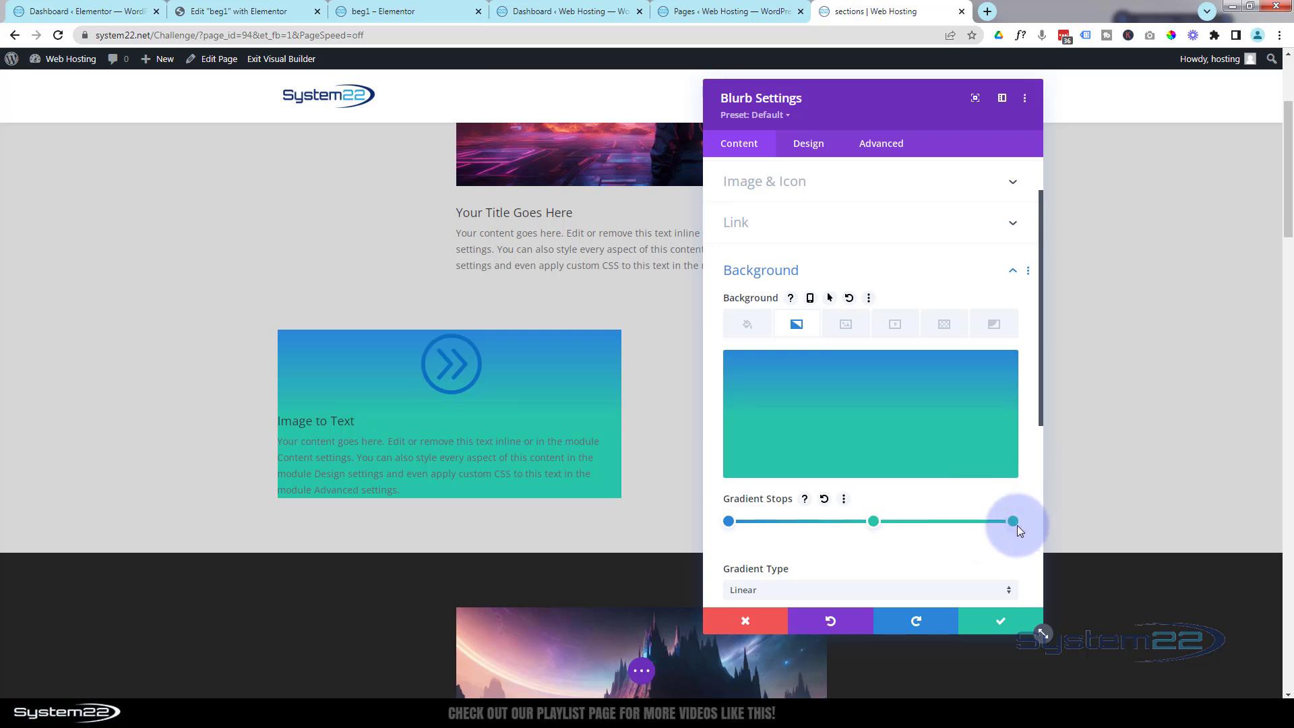
pyautogui.click(1011, 523)
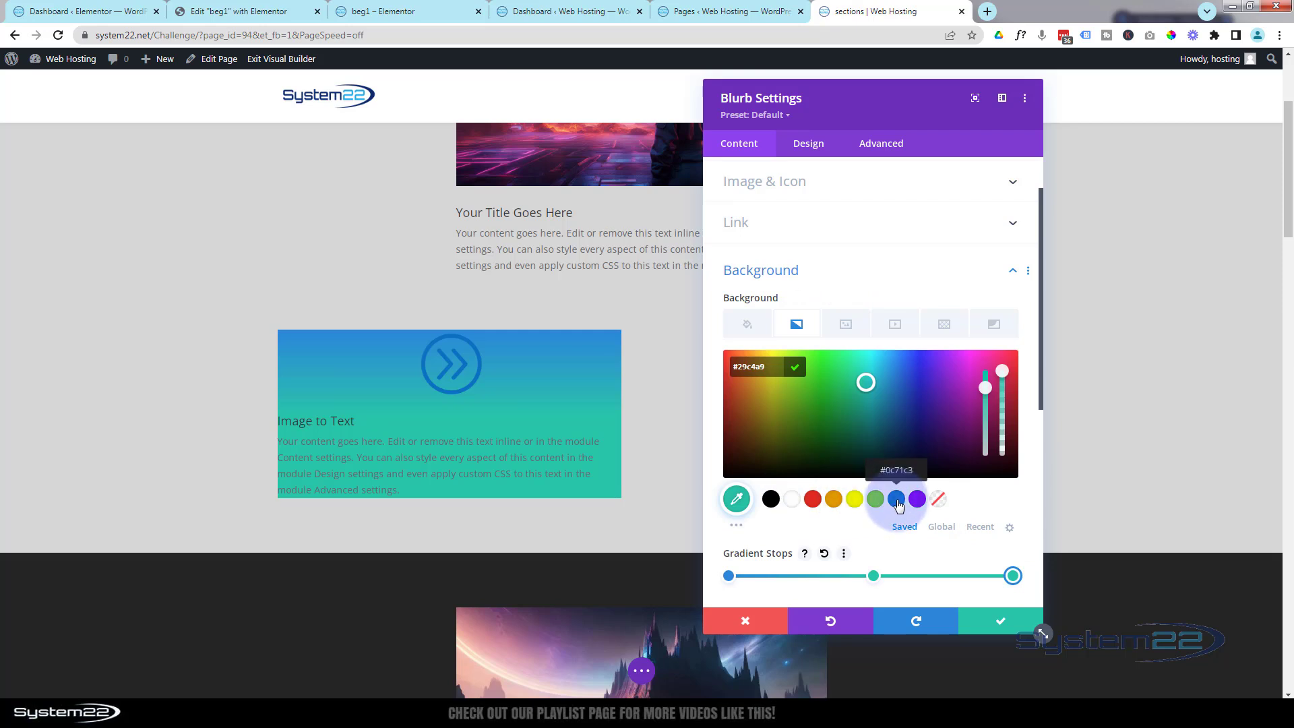
pyautogui.click(896, 506)
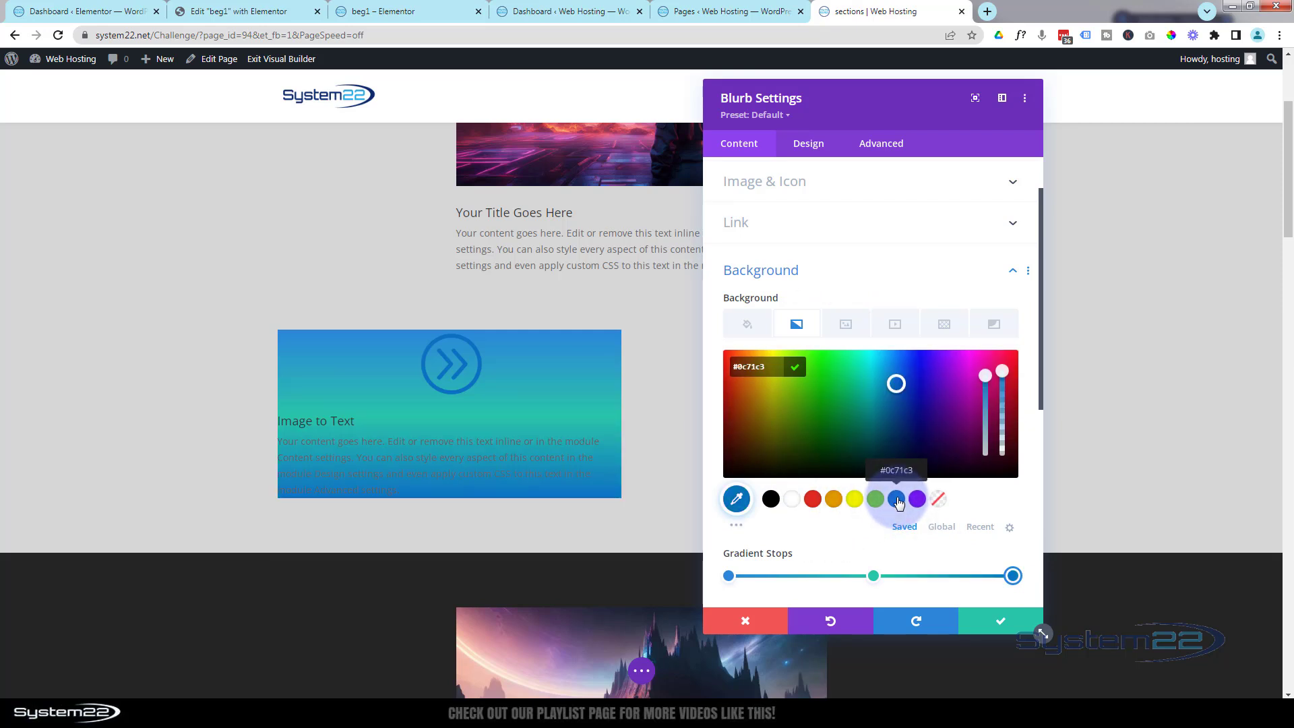
pyautogui.scroll(-2, 862, 405)
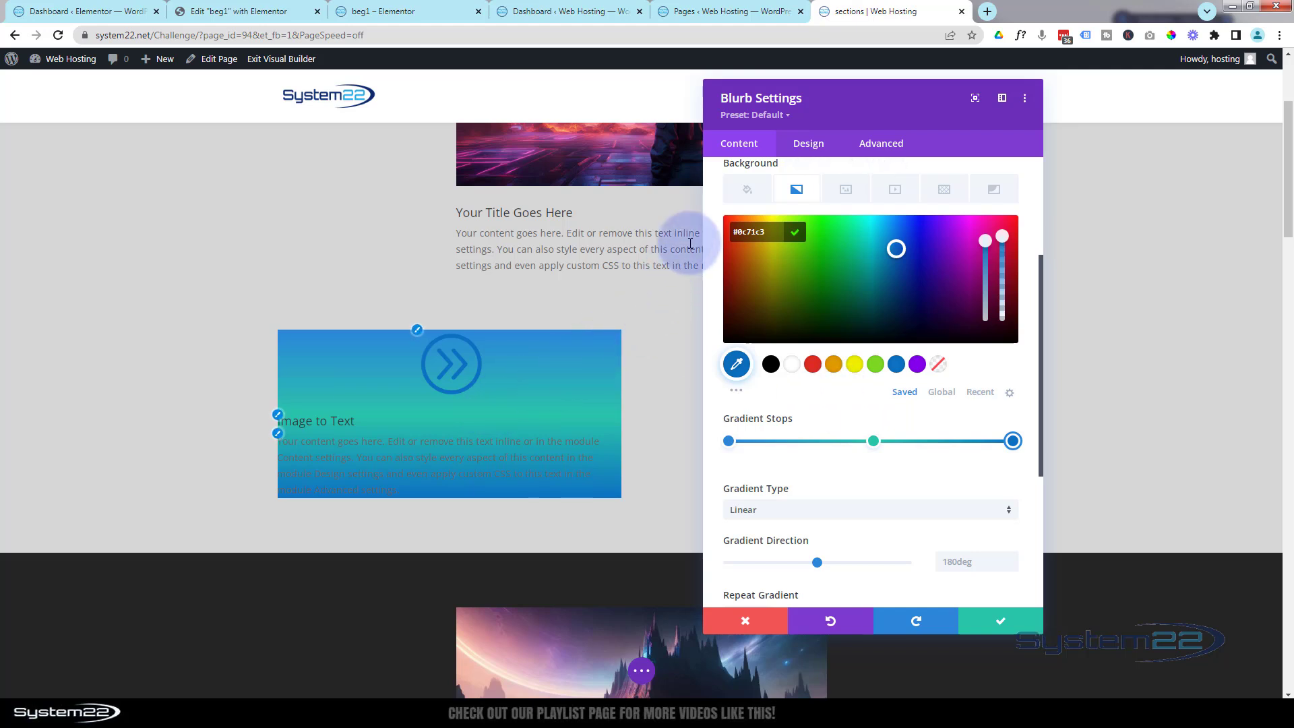
# - Set the blurb's icon colour to white and the icon width to 50px
pyautogui.click(809, 144)
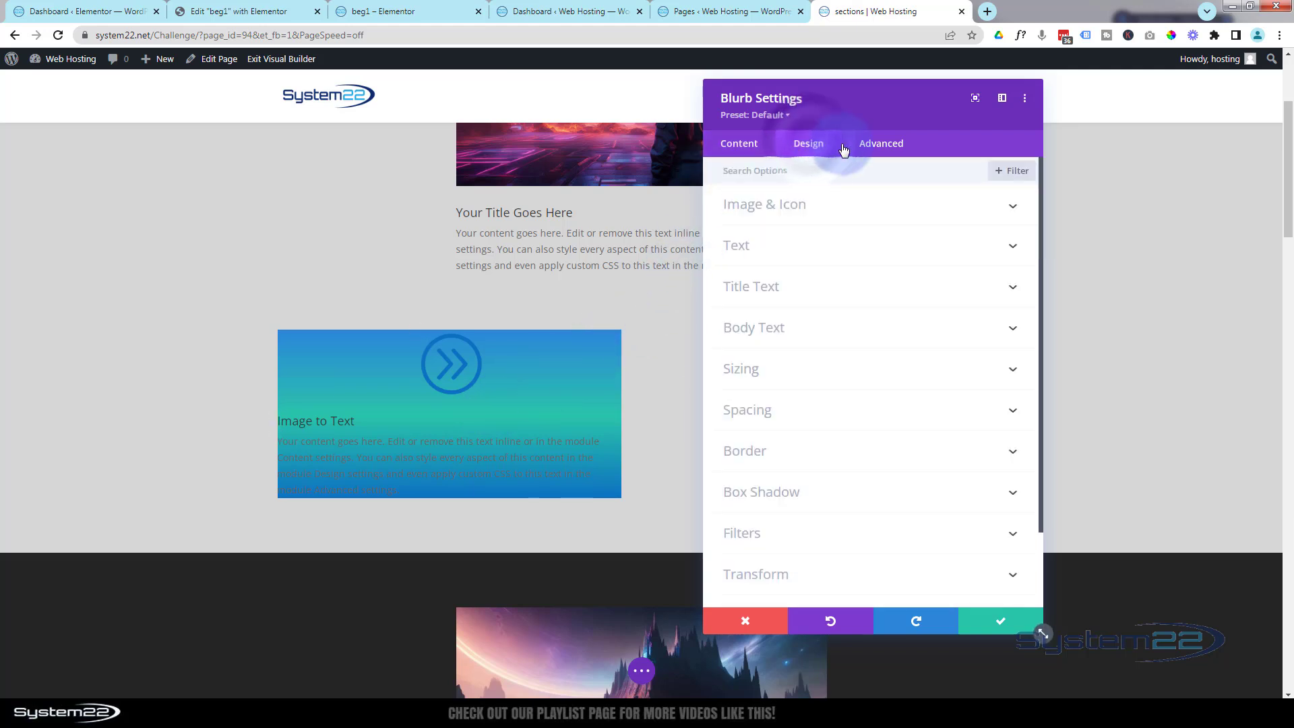
pyautogui.click(871, 214)
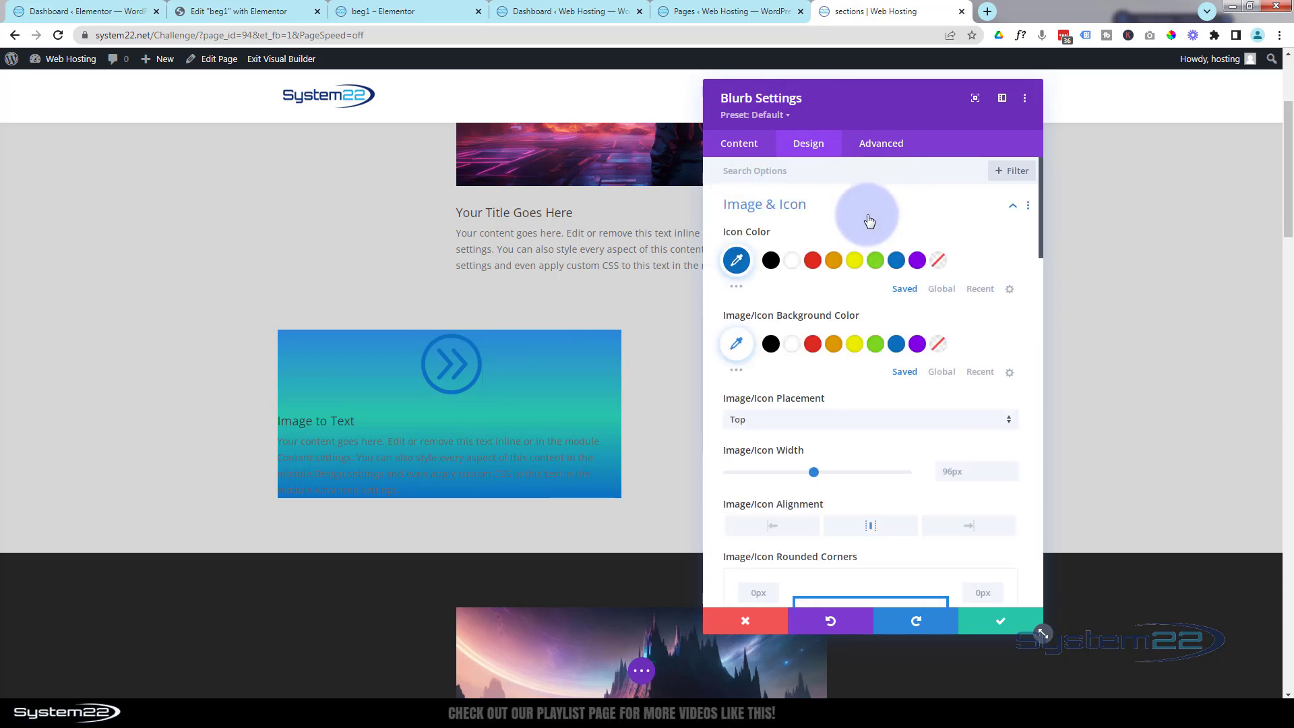
pyautogui.click(792, 260)
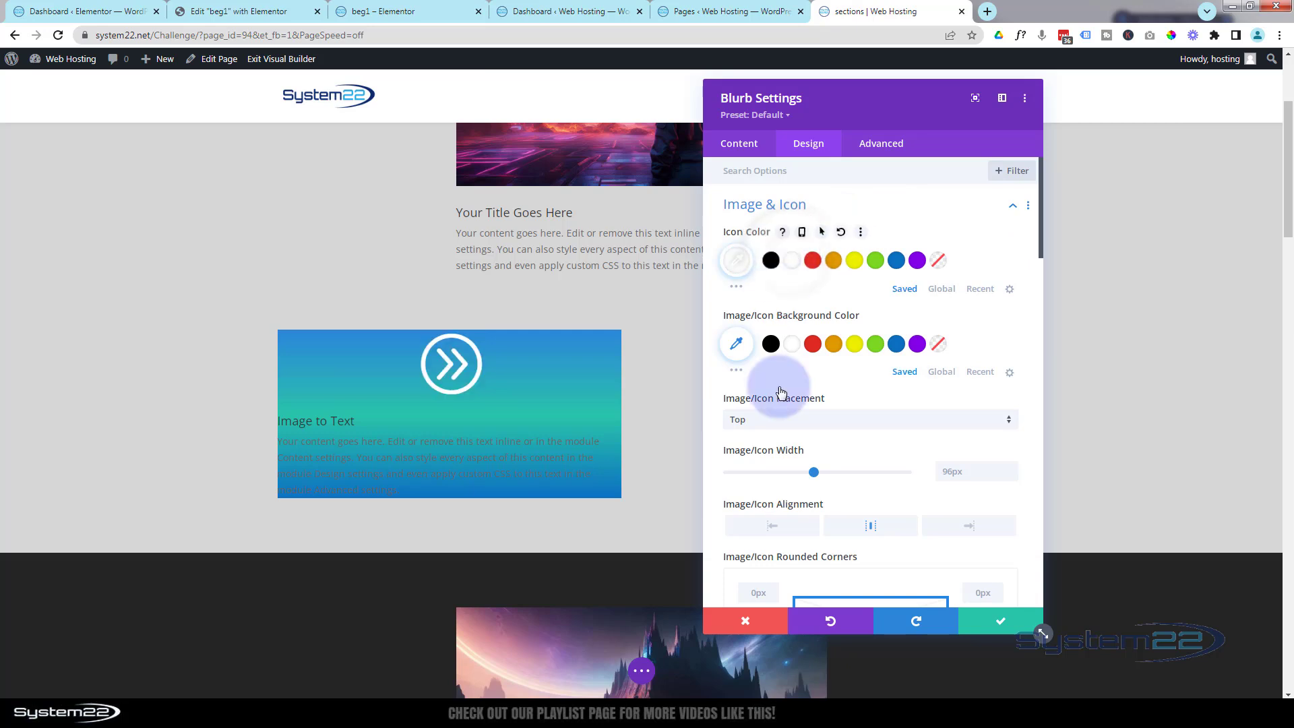
pyautogui.click(944, 472)
pyautogui.write('50px')
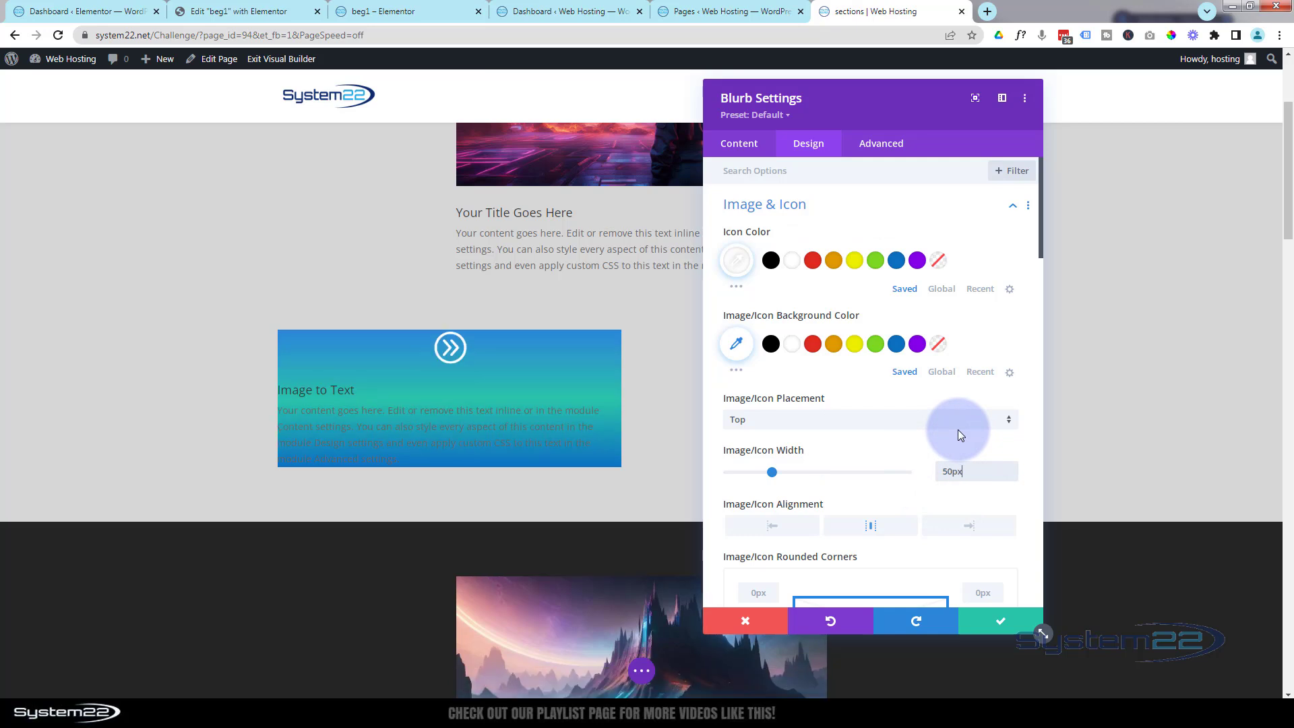
pyautogui.click(345, 440)
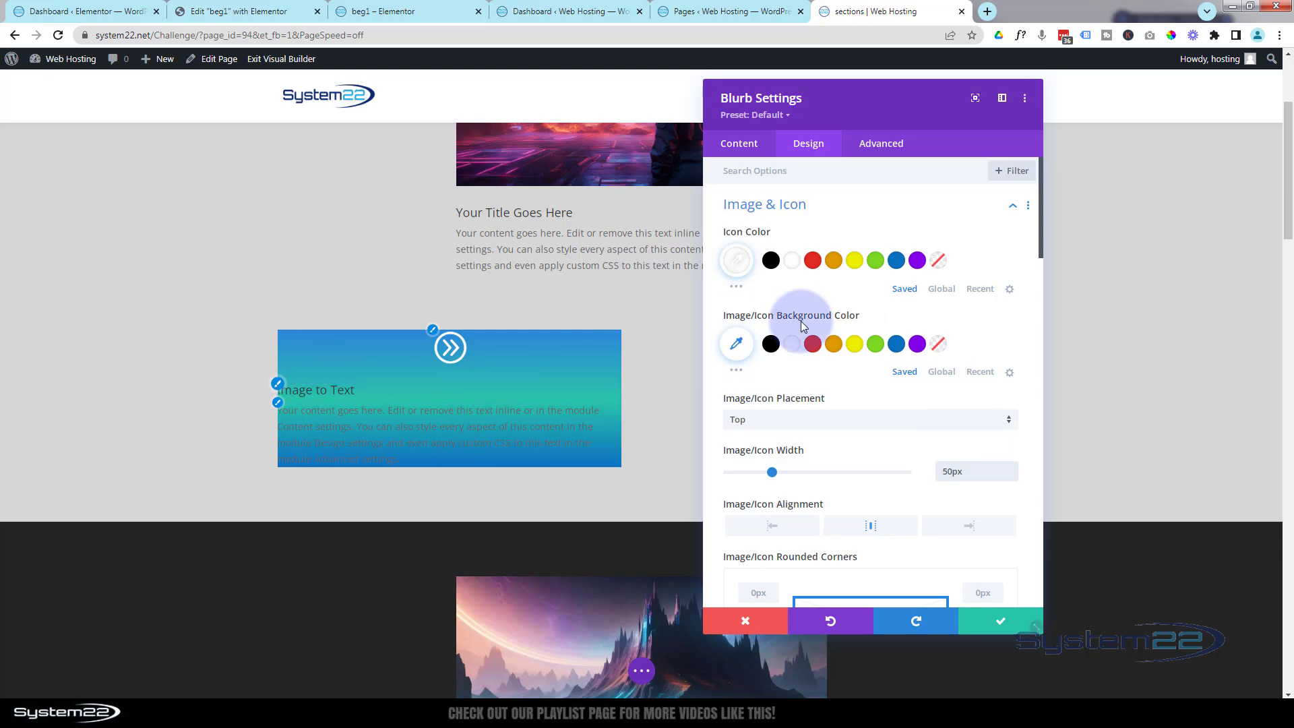
# - Centre the blurb's text and set its text colour to Light
pyautogui.scroll(-4, 802, 325)
pyautogui.scroll(-10, 798, 319)
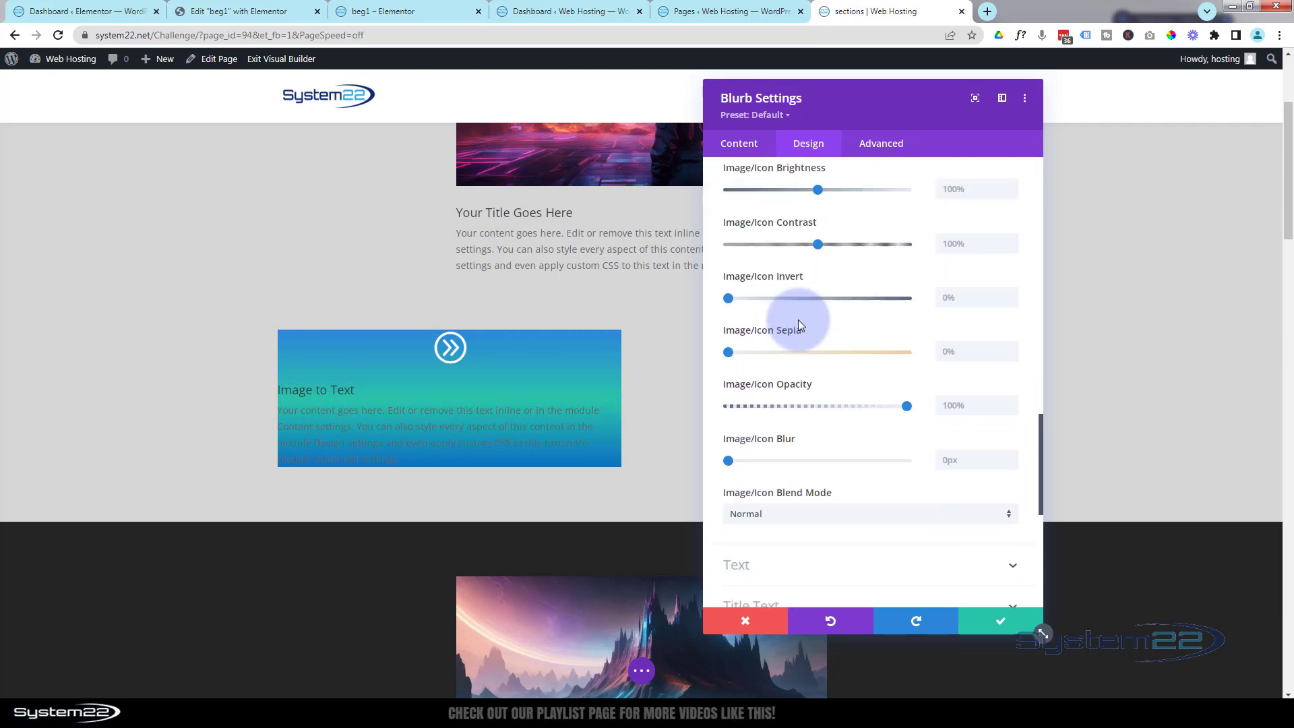
pyautogui.scroll(-3, 798, 319)
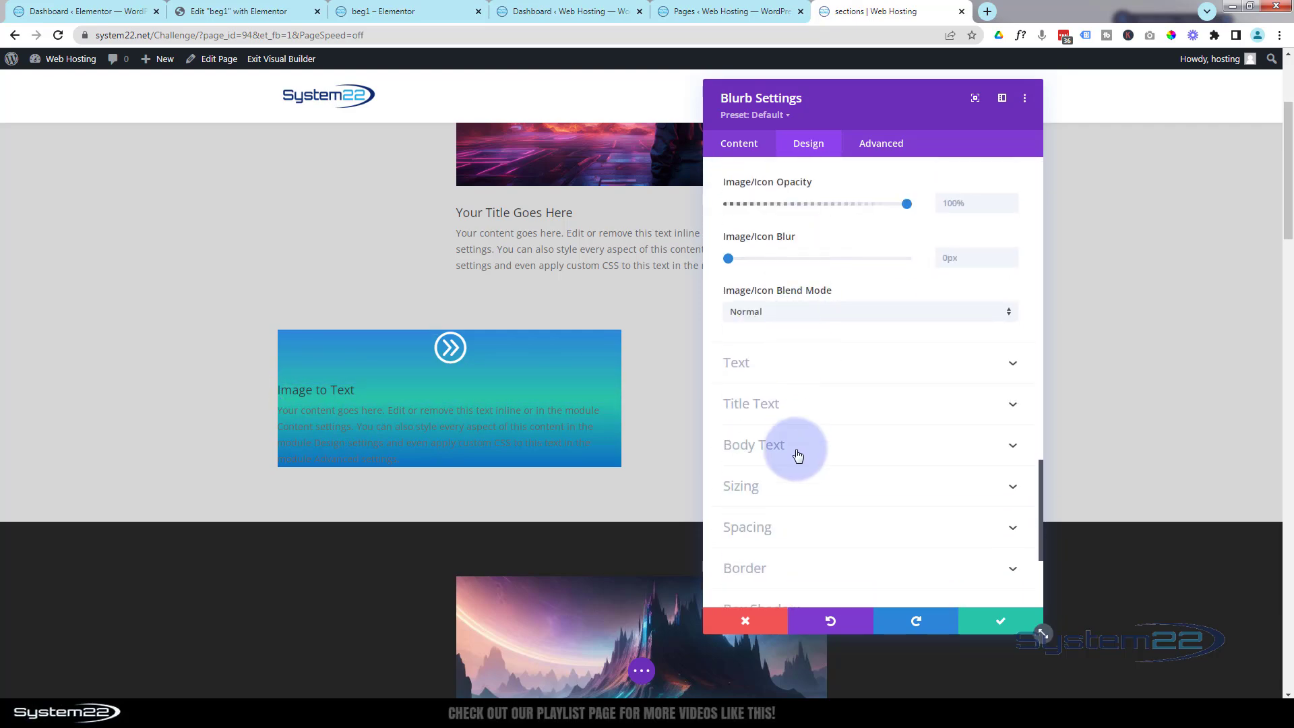
pyautogui.click(830, 361)
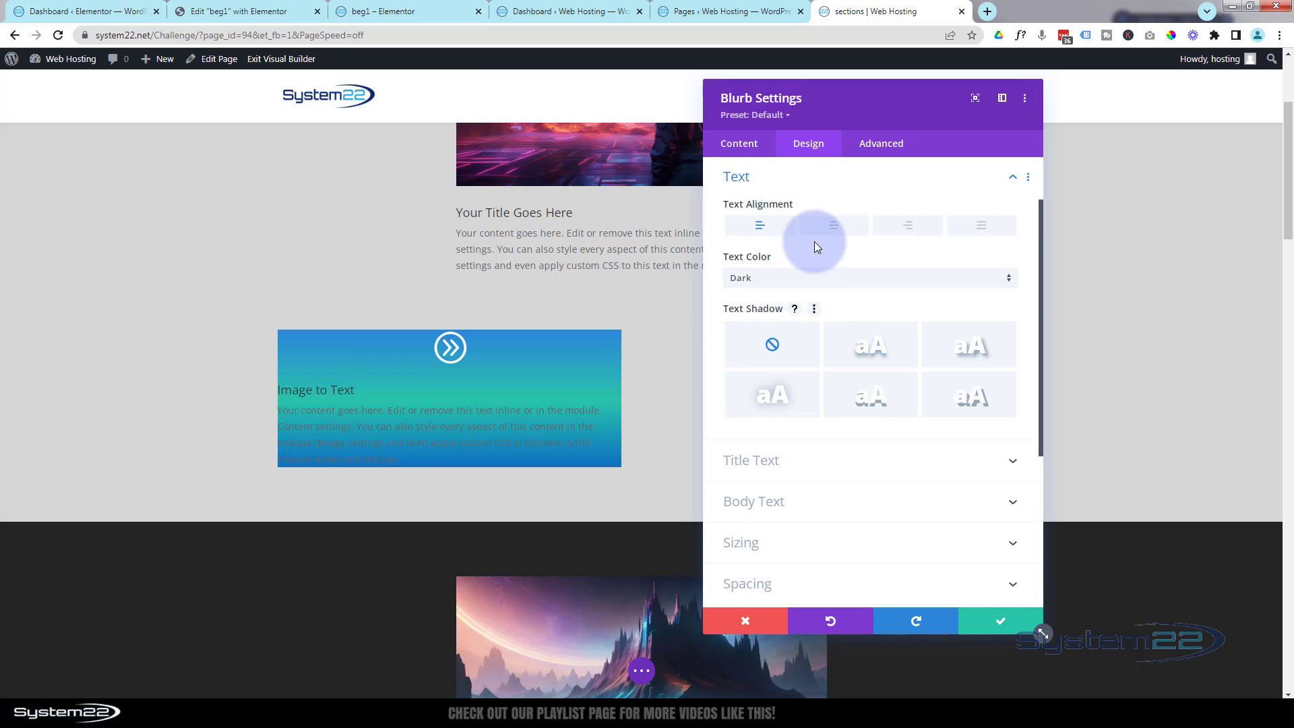
pyautogui.click(842, 231)
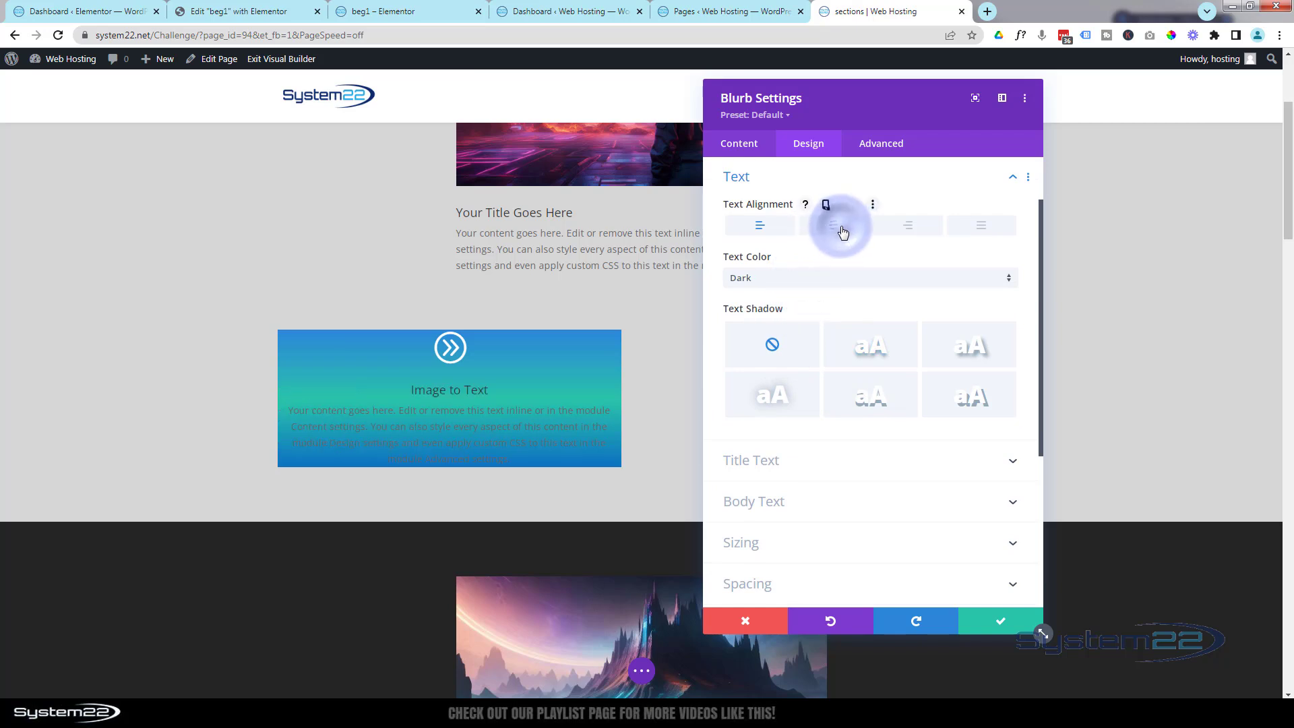
pyautogui.click(844, 288)
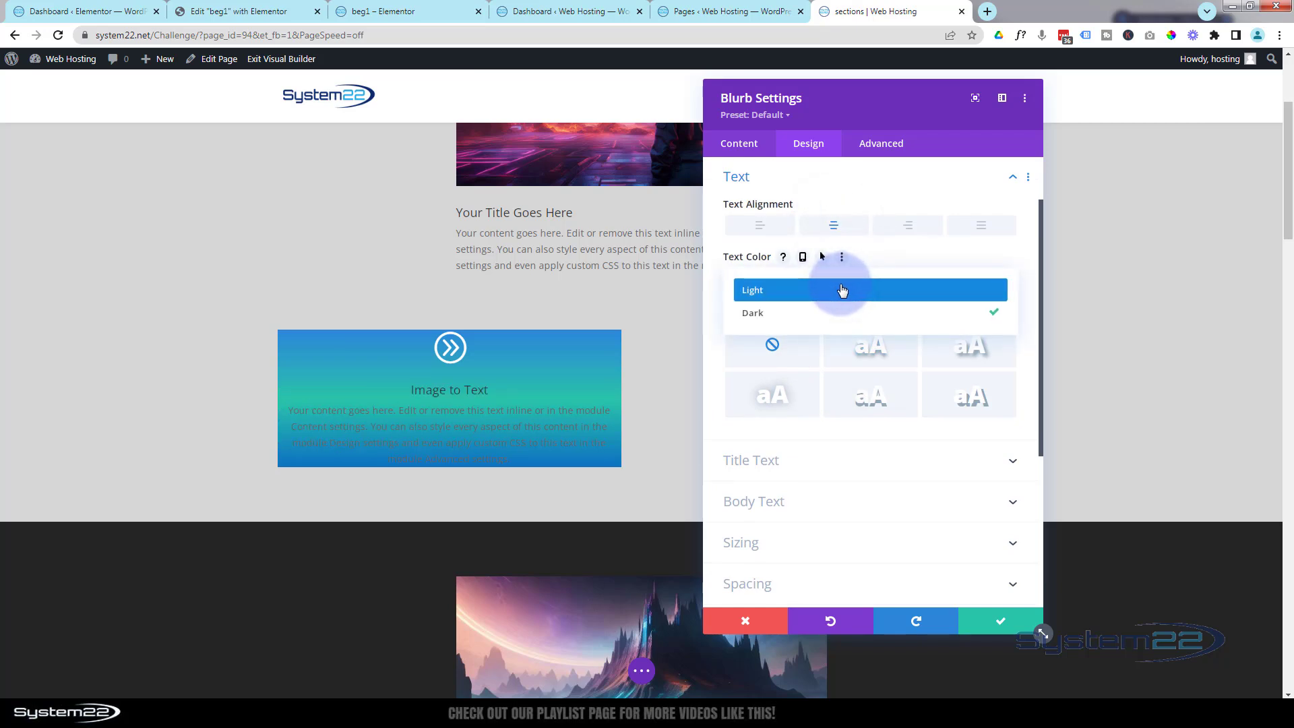
pyautogui.click(843, 289)
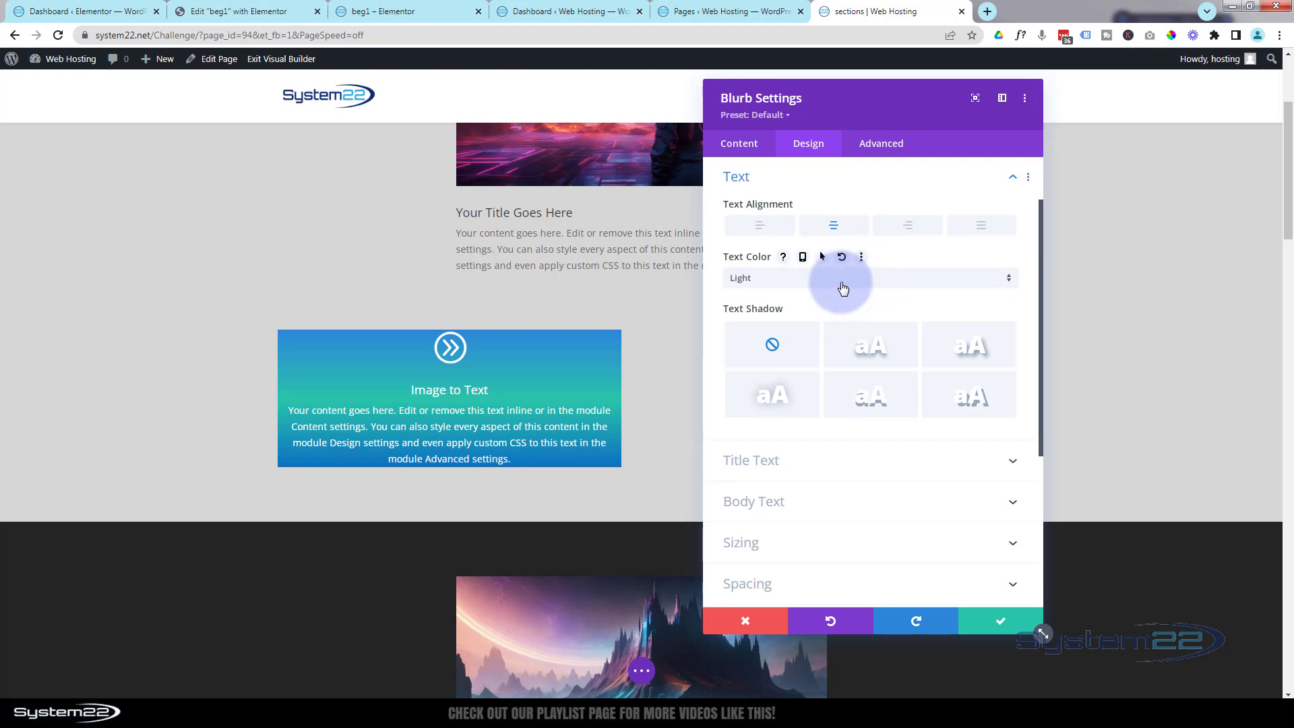
# - Make the blurb's title uppercase and set its text size to 24px
pyautogui.click(820, 465)
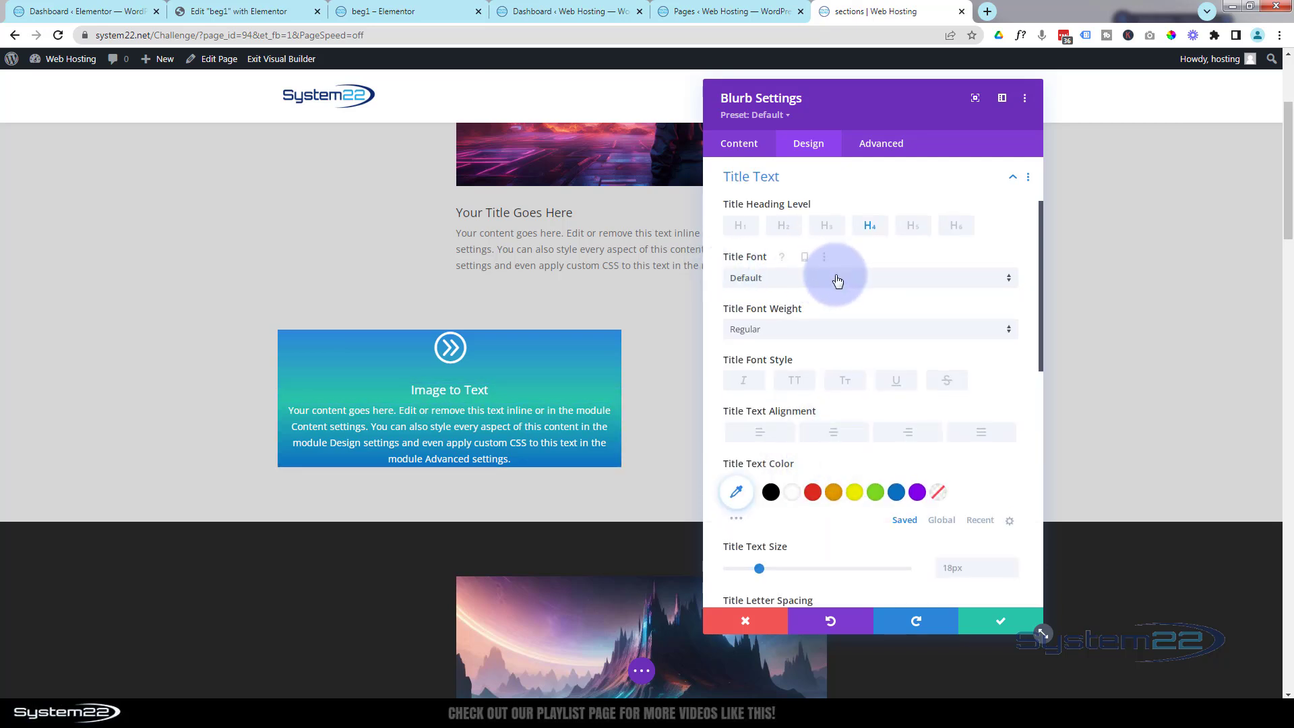
pyautogui.click(835, 278)
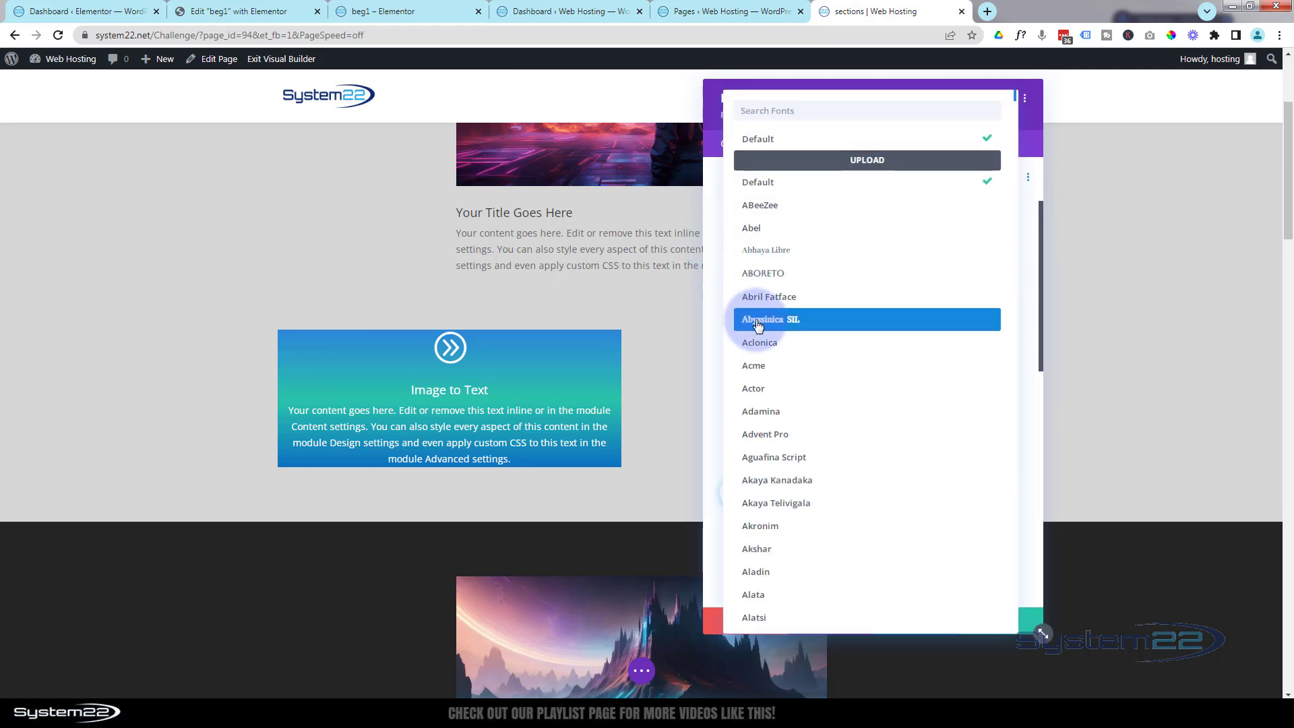
pyautogui.click(716, 289)
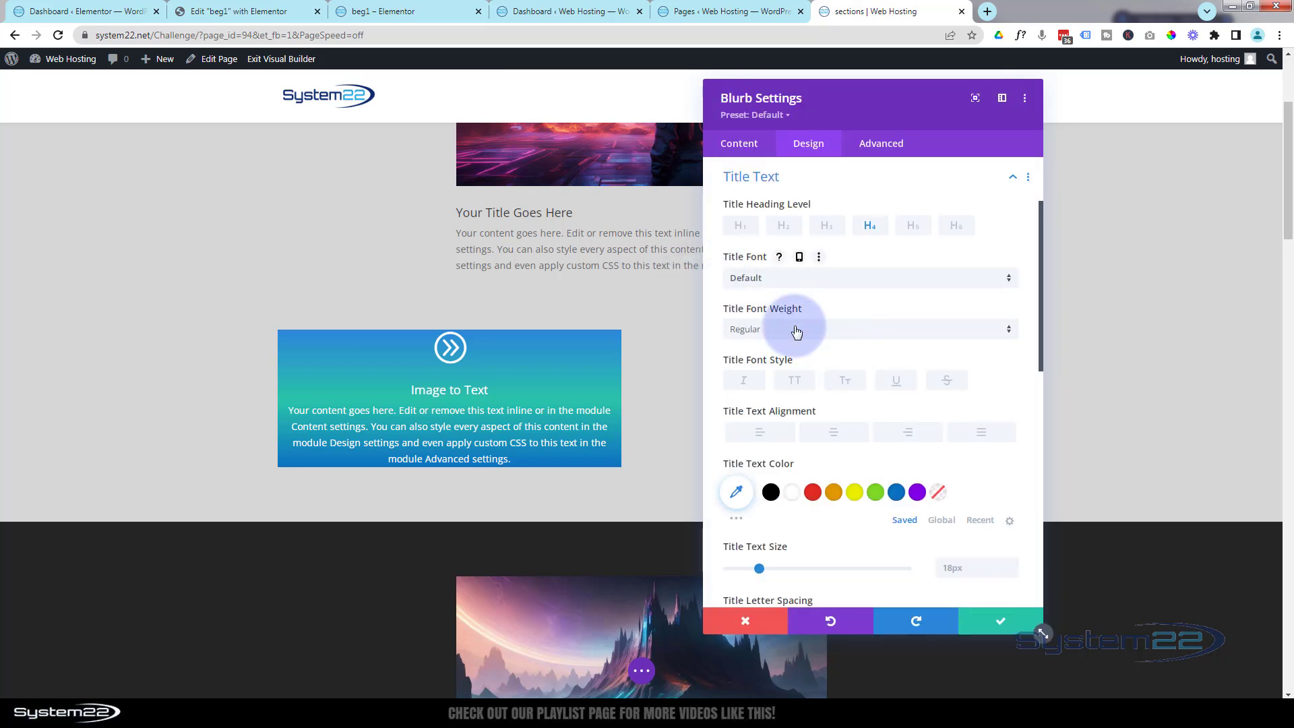
pyautogui.click(797, 382)
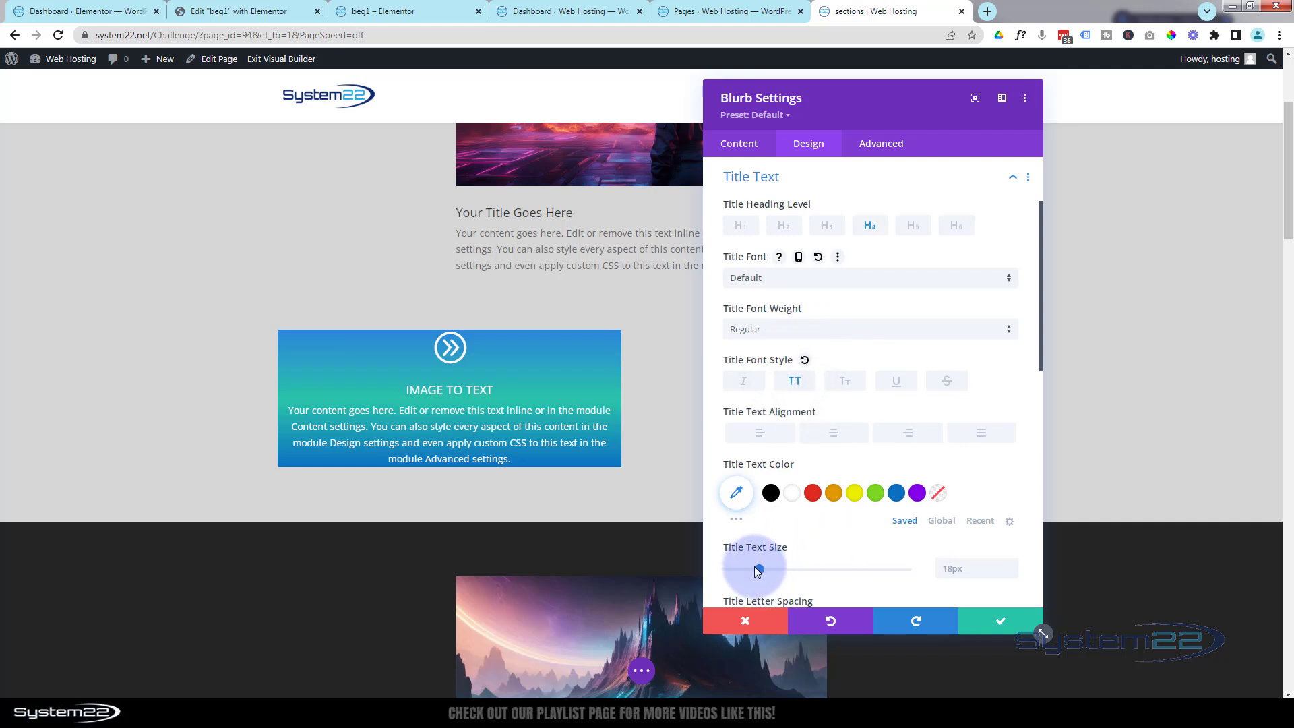
pyautogui.moveTo(762, 570); pyautogui.dragTo(770, 572)
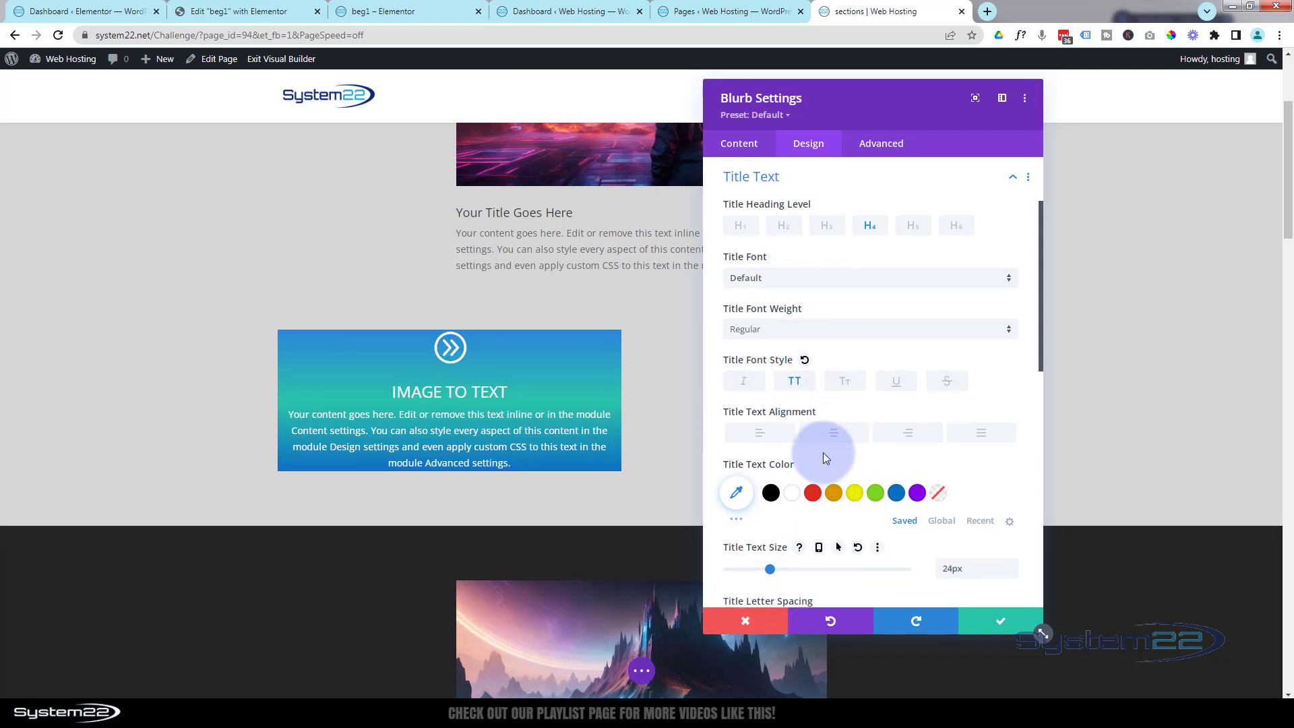
# - Apply the first text shadow preset to the blurb's title
pyautogui.scroll(-2, 823, 451)
pyautogui.scroll(-3, 828, 449)
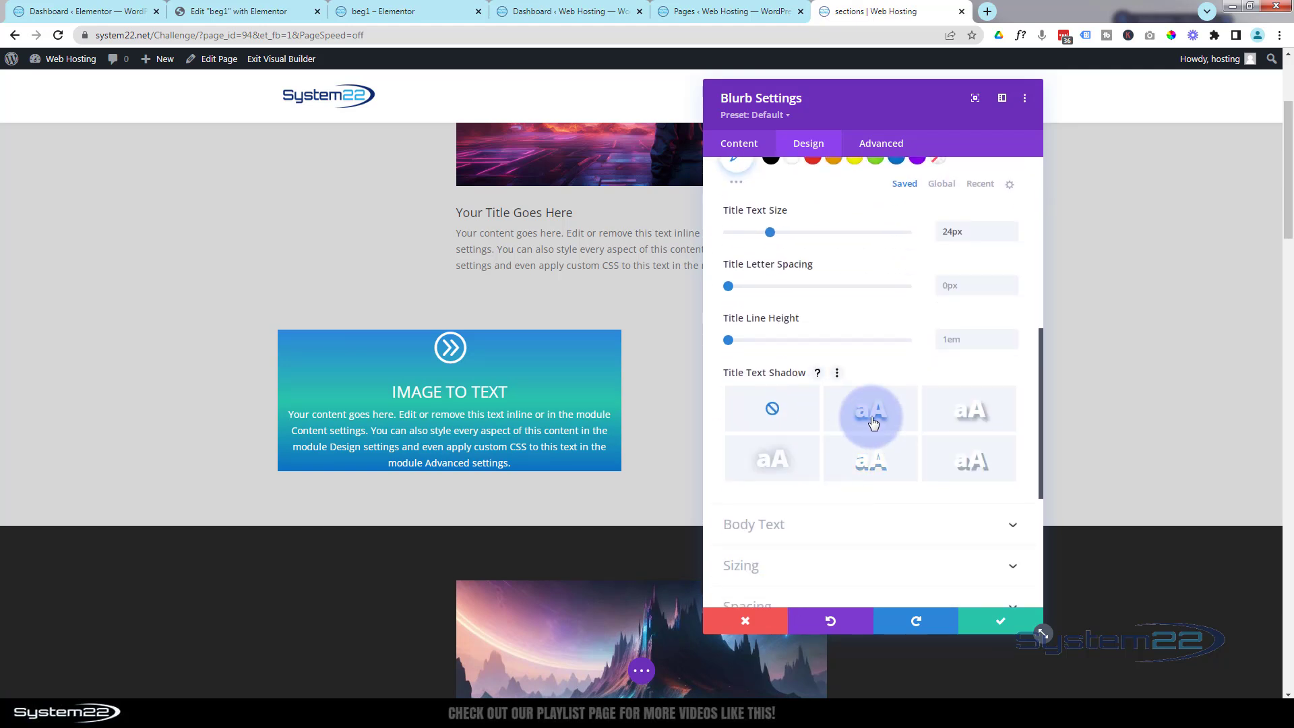
pyautogui.click(871, 414)
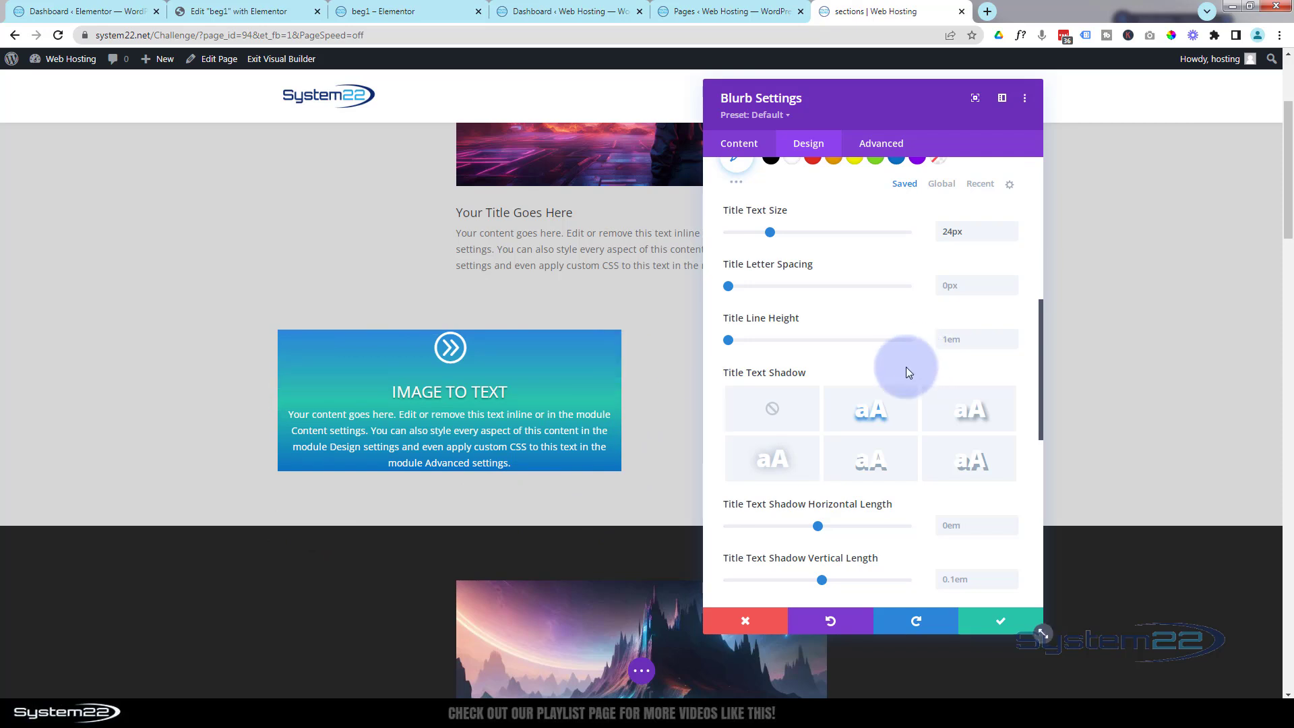
# - Give the blurb 30px of padding on all four sides, linking top with bottom and left with right
pyautogui.scroll(2, 877, 370)
pyautogui.scroll(5, 850, 383)
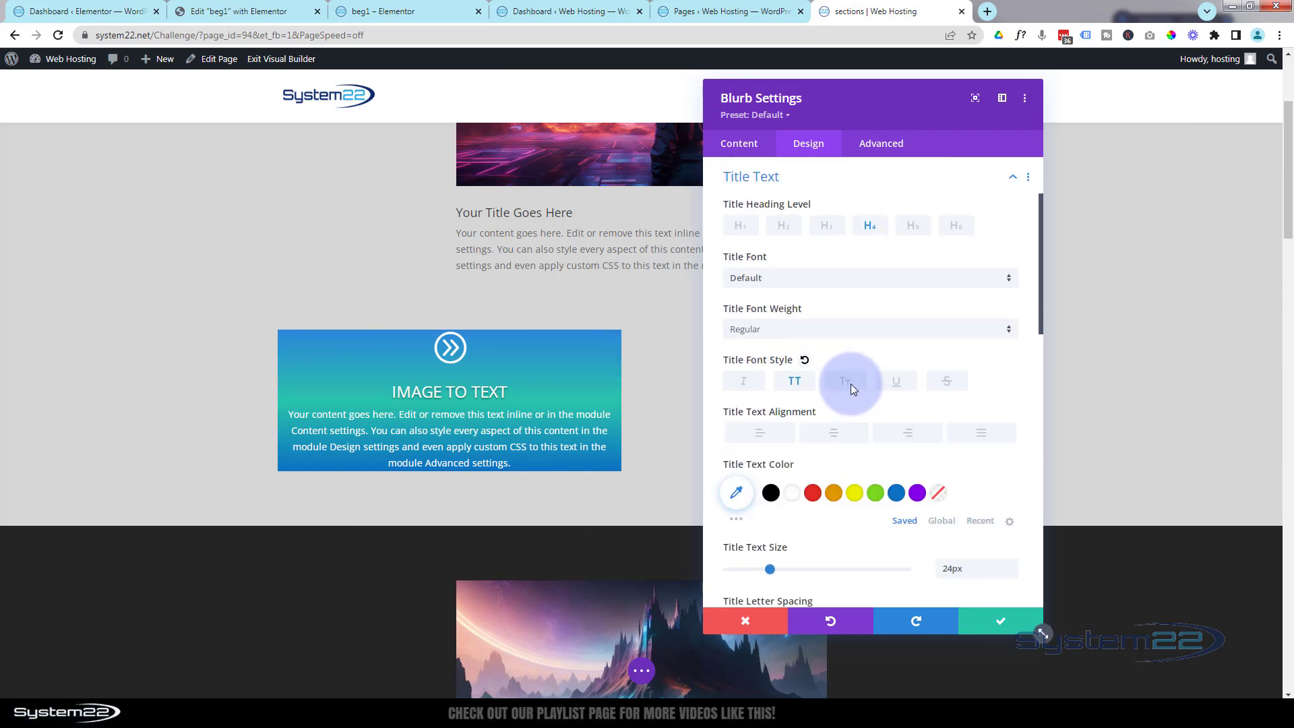
pyautogui.click(807, 294)
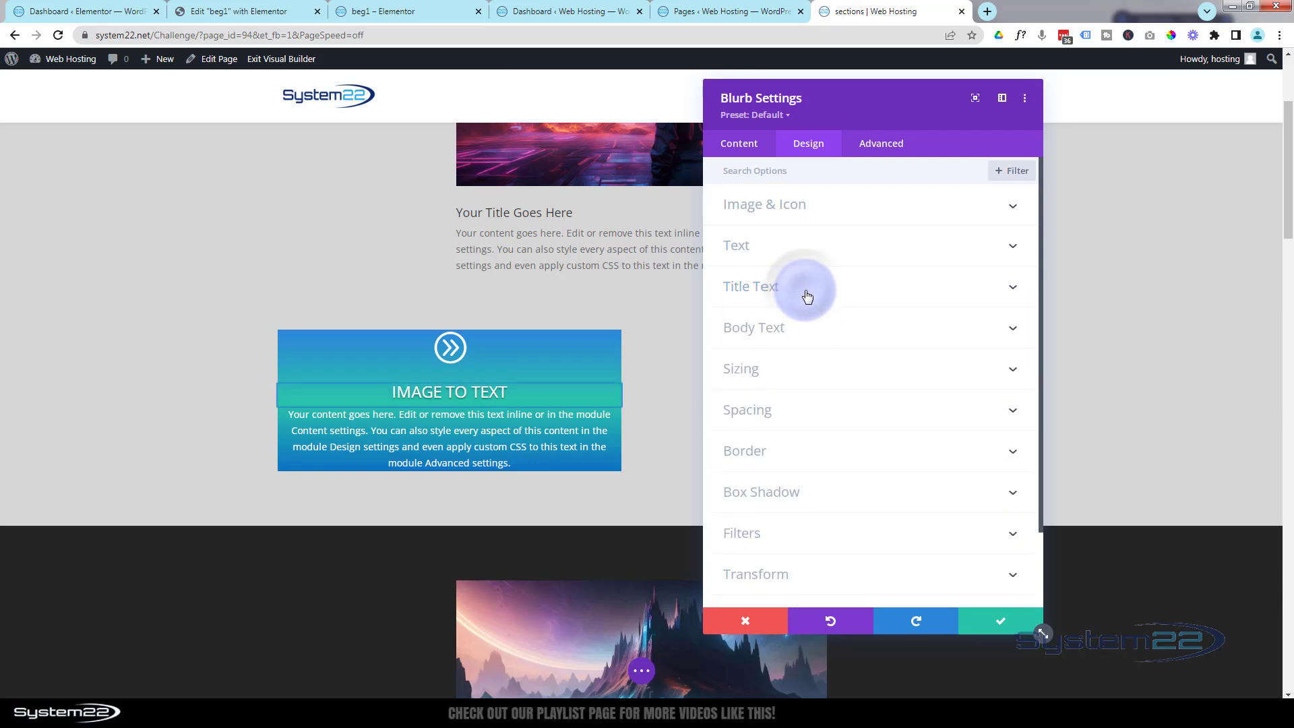
pyautogui.click(811, 408)
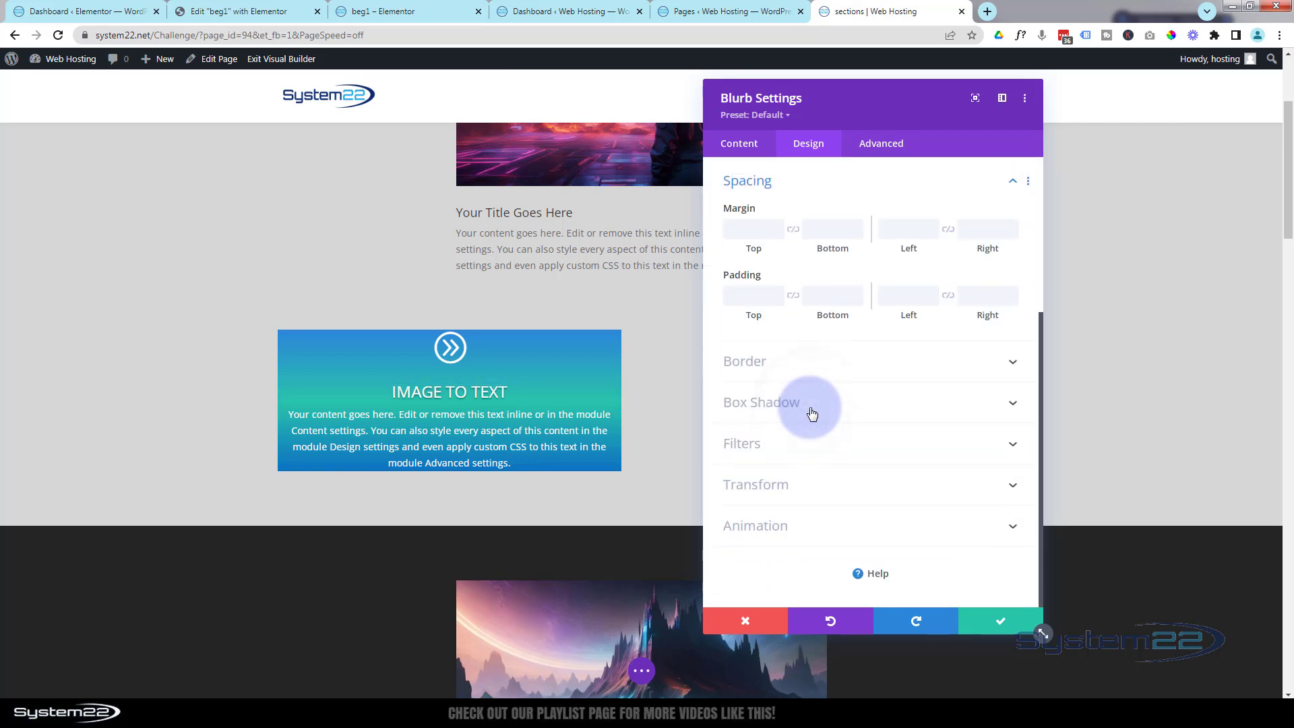
pyautogui.click(742, 296)
pyautogui.click(784, 318)
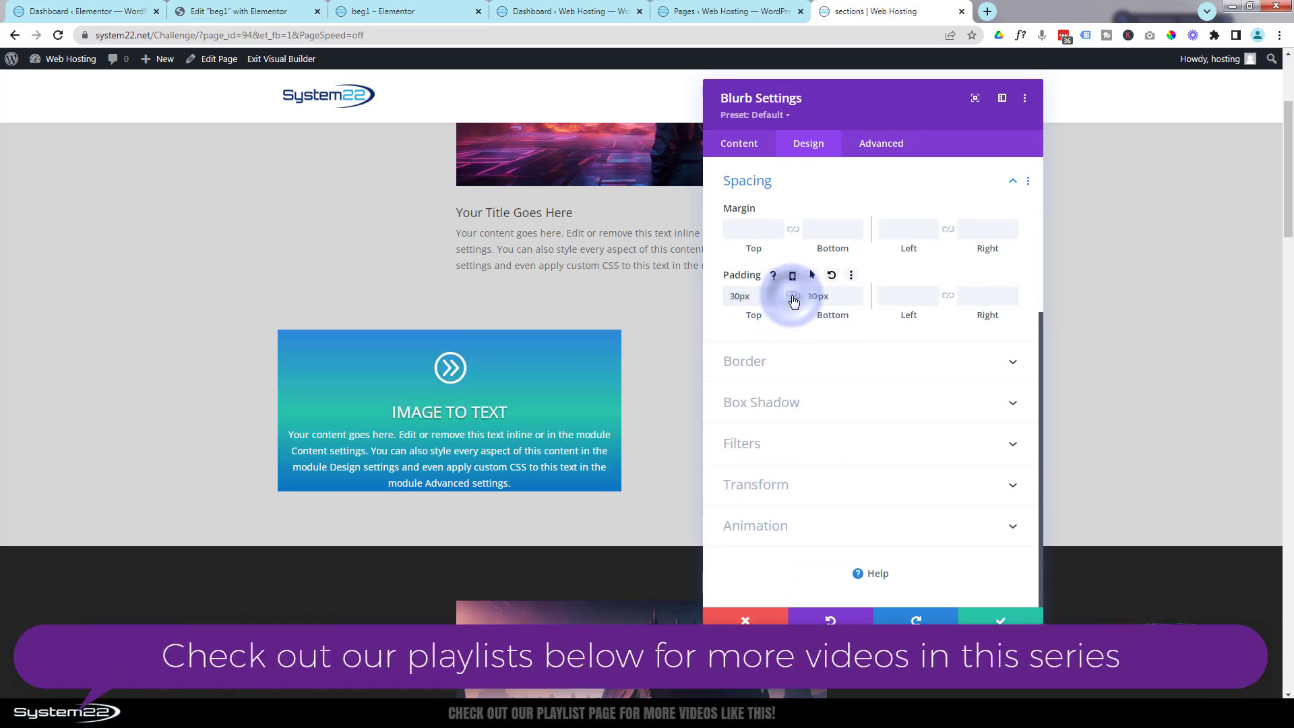
pyautogui.click(899, 301)
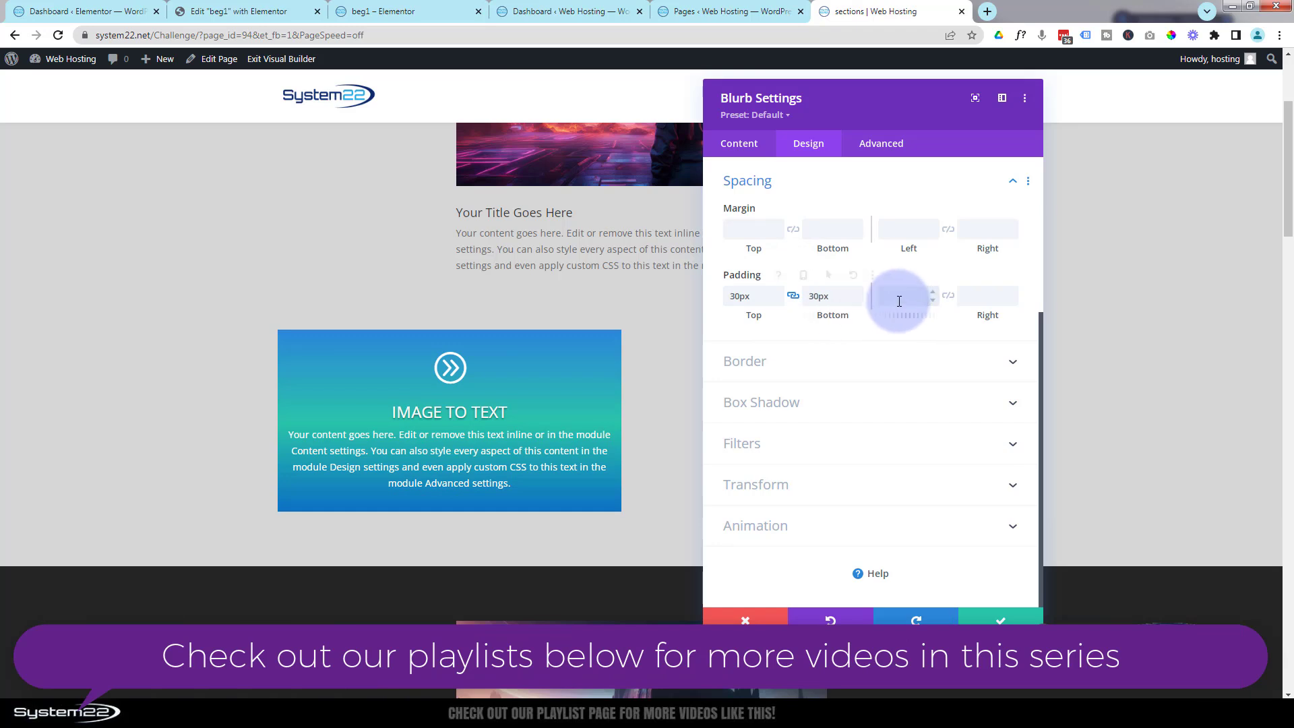
pyautogui.write('30px')
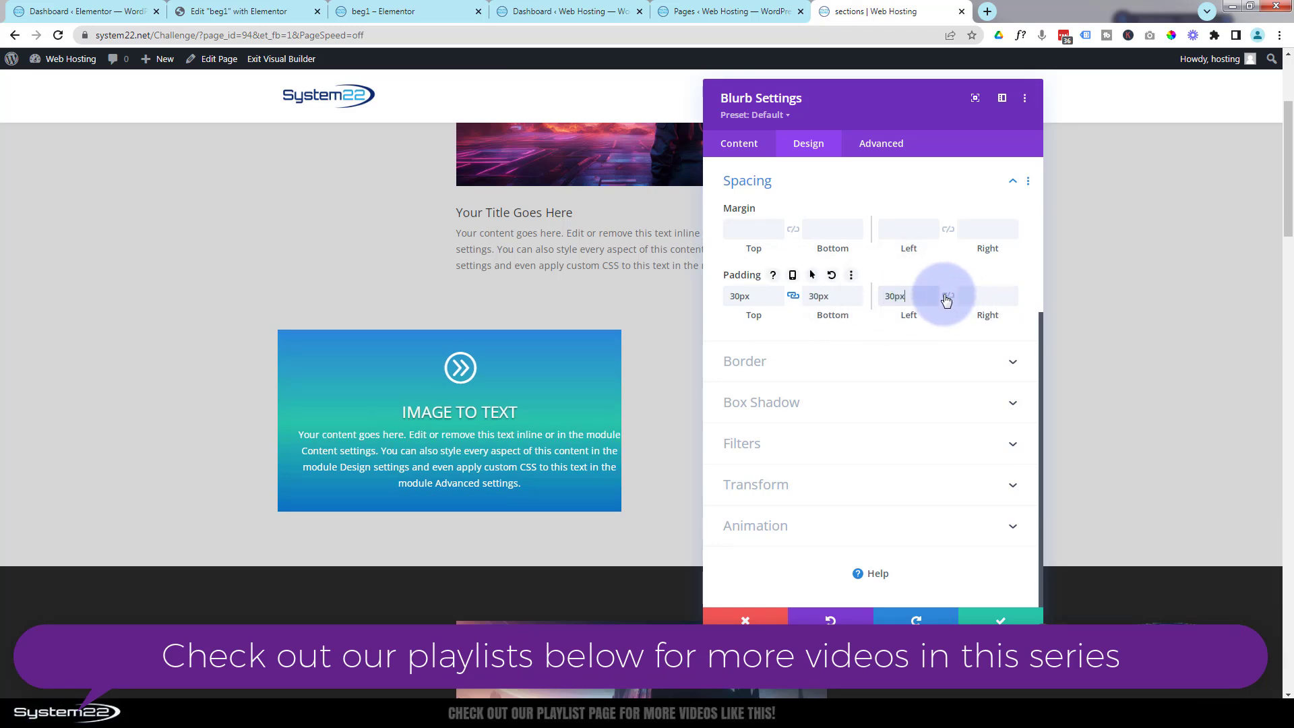
pyautogui.click(947, 298)
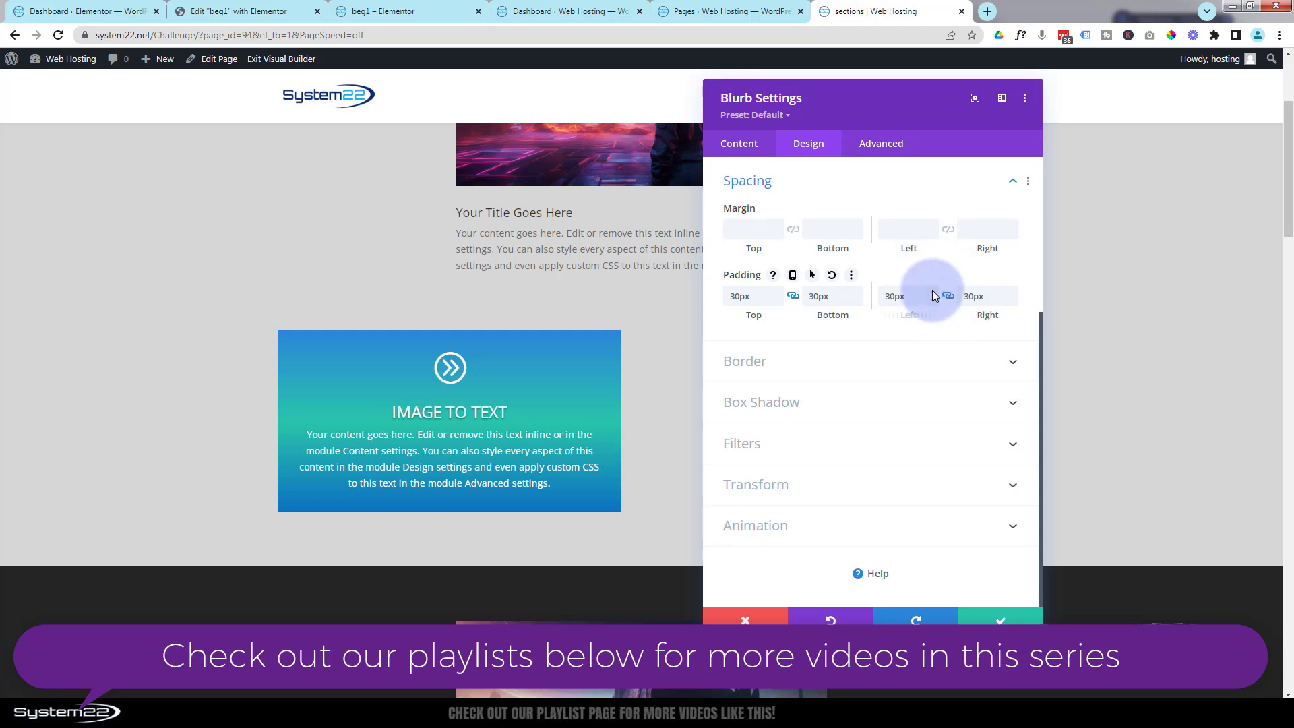
# - Set the blurb's linked top and bottom padding to 50px and save the blurb's settings
pyautogui.moveTo(729, 296); pyautogui.dragTo(735, 297)
pyautogui.write('5')
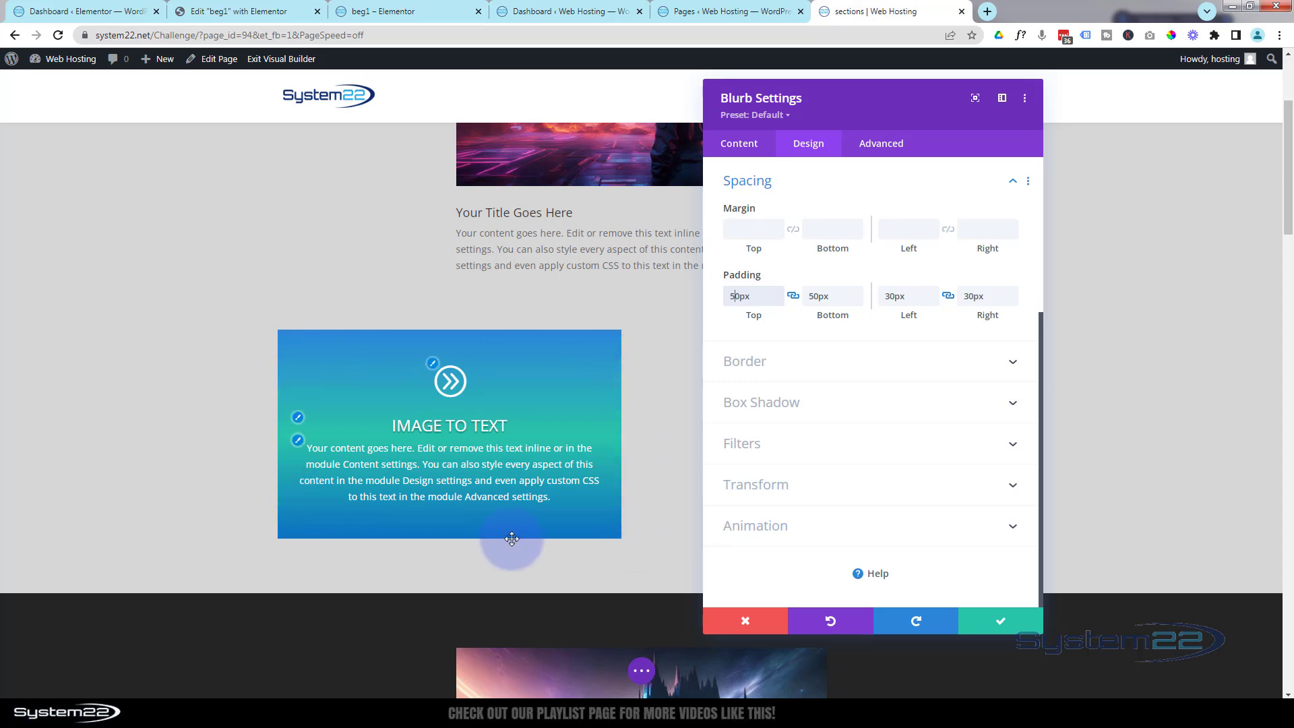
pyautogui.click(997, 624)
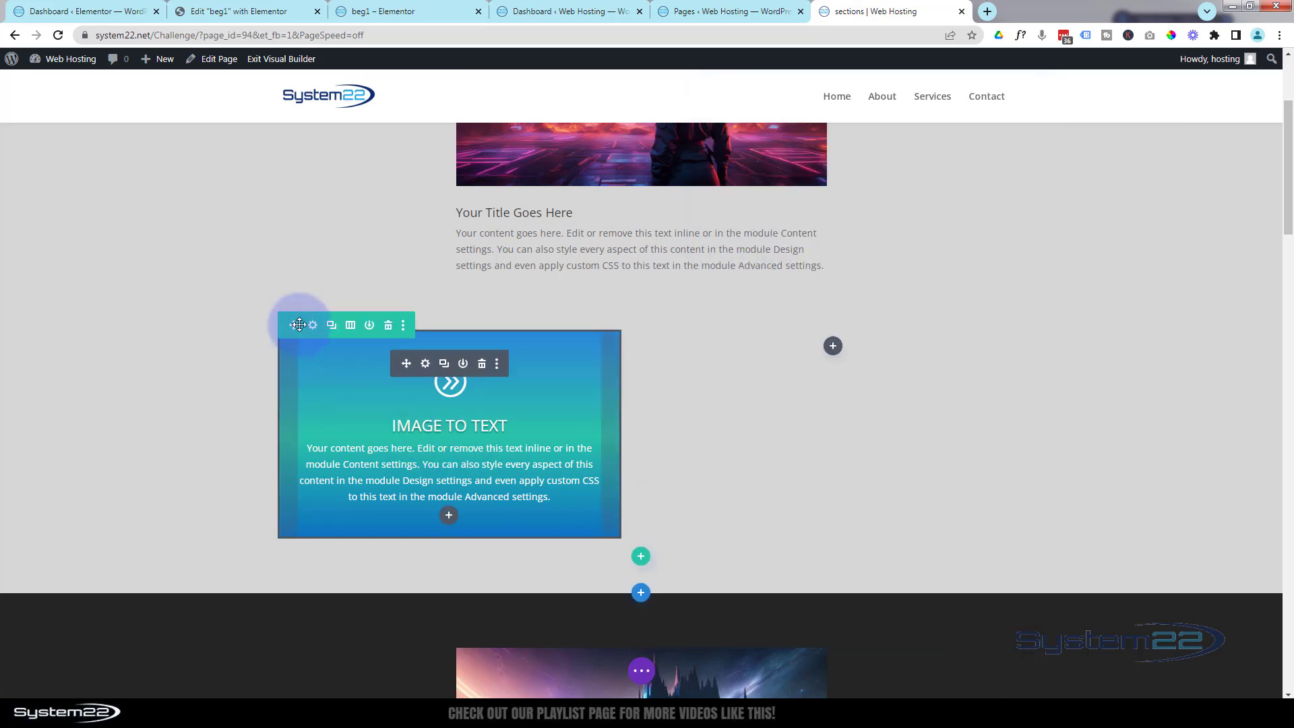
# - Set the smiling wizard picture with smoke and fire from the media library as the row's first column background image, and save the row
pyautogui.click(313, 326)
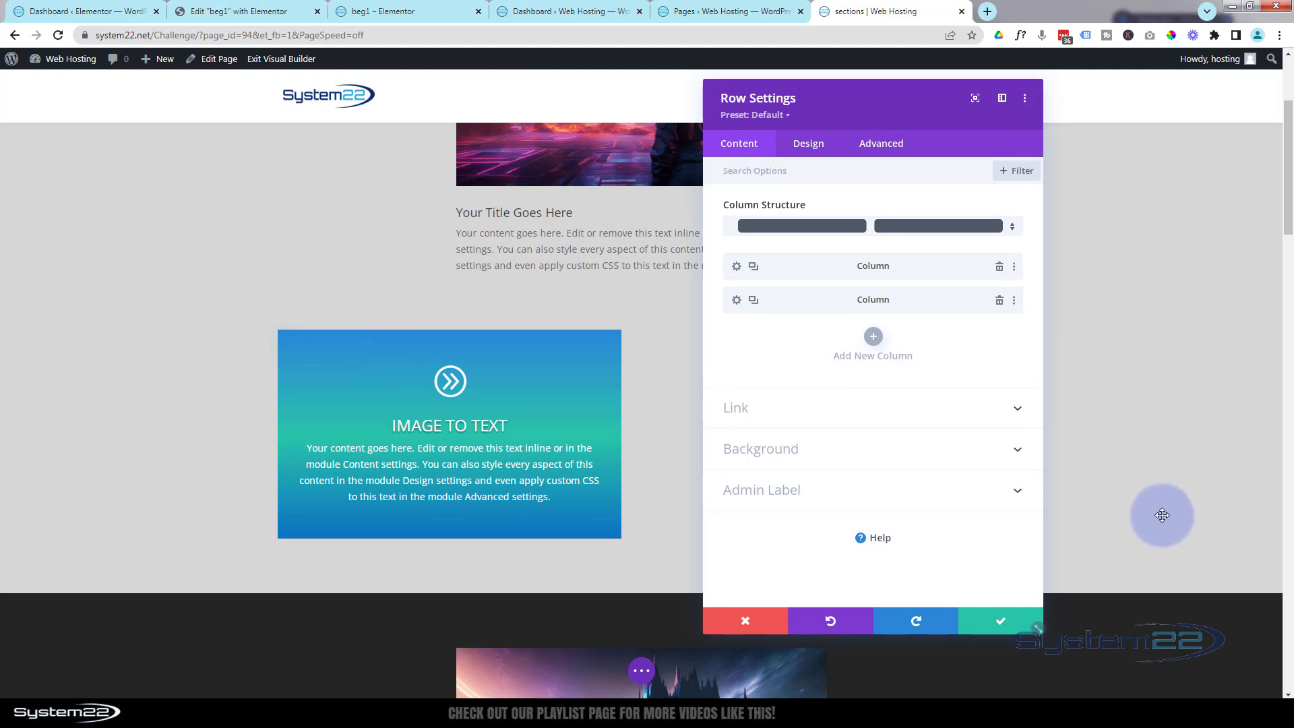
pyautogui.click(736, 267)
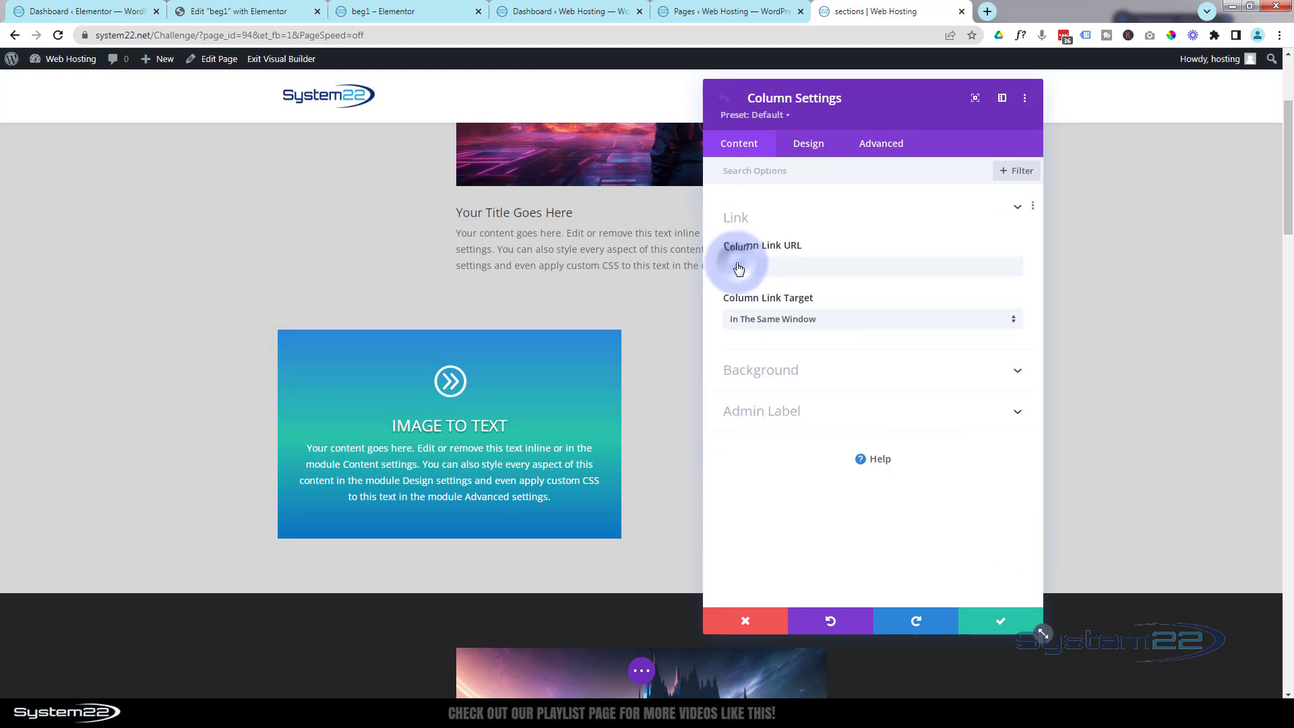
pyautogui.click(860, 353)
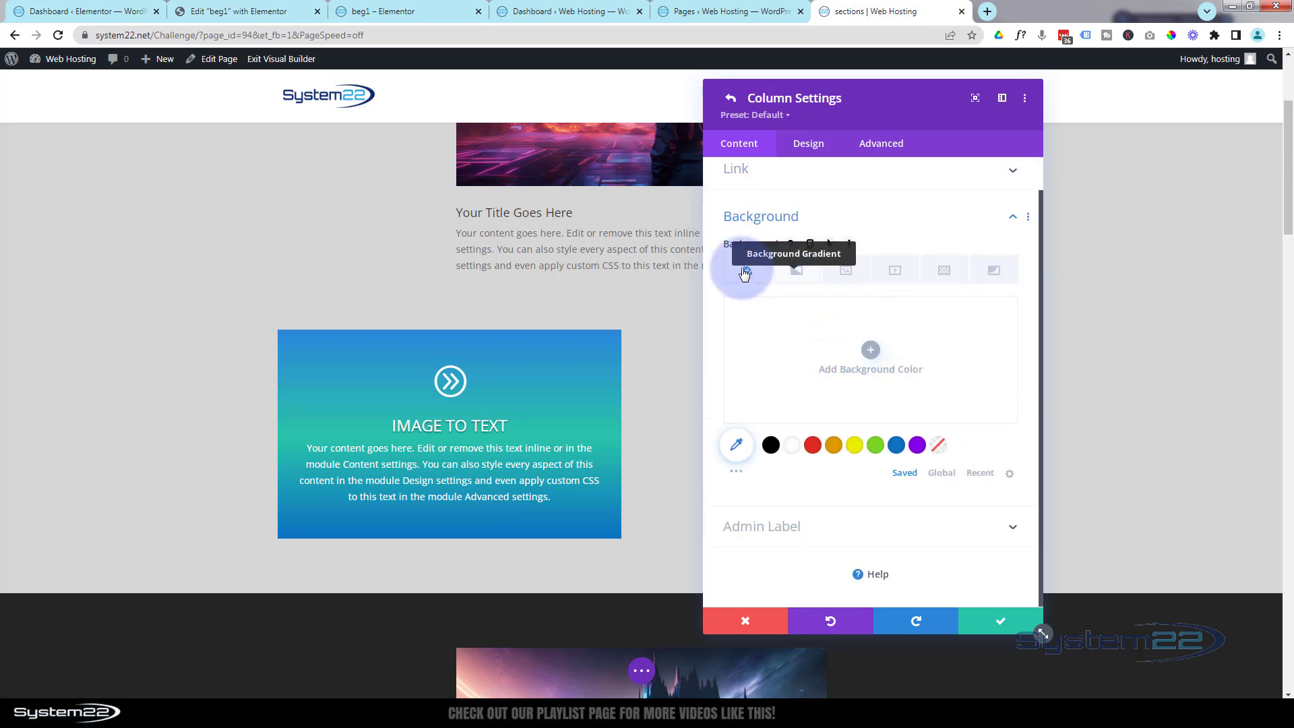
pyautogui.click(848, 272)
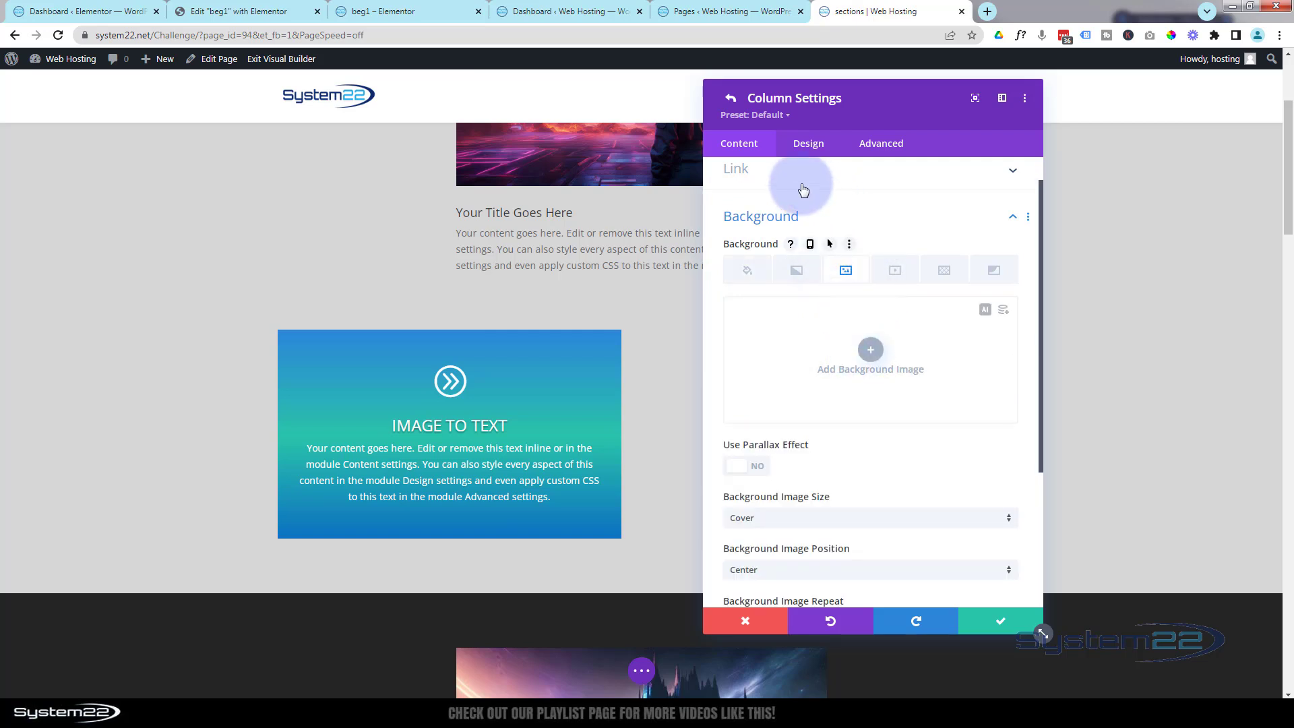
pyautogui.click(870, 352)
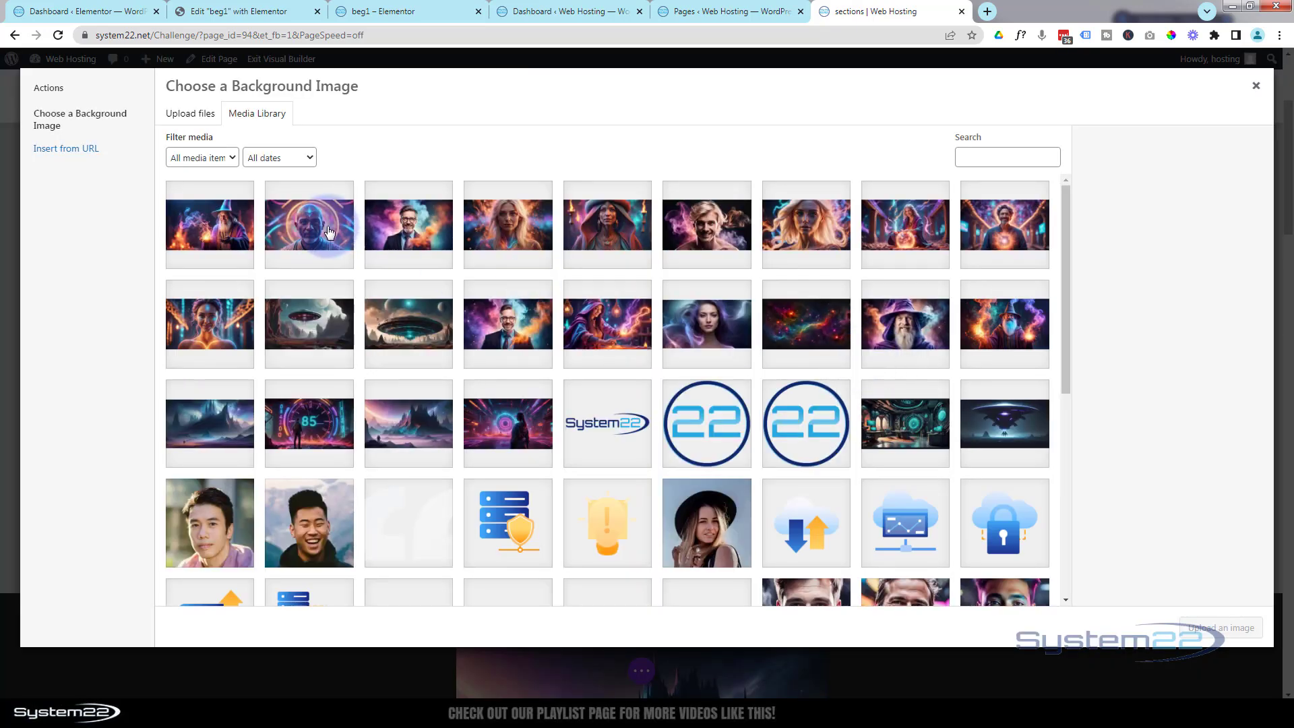
pyautogui.click(209, 226)
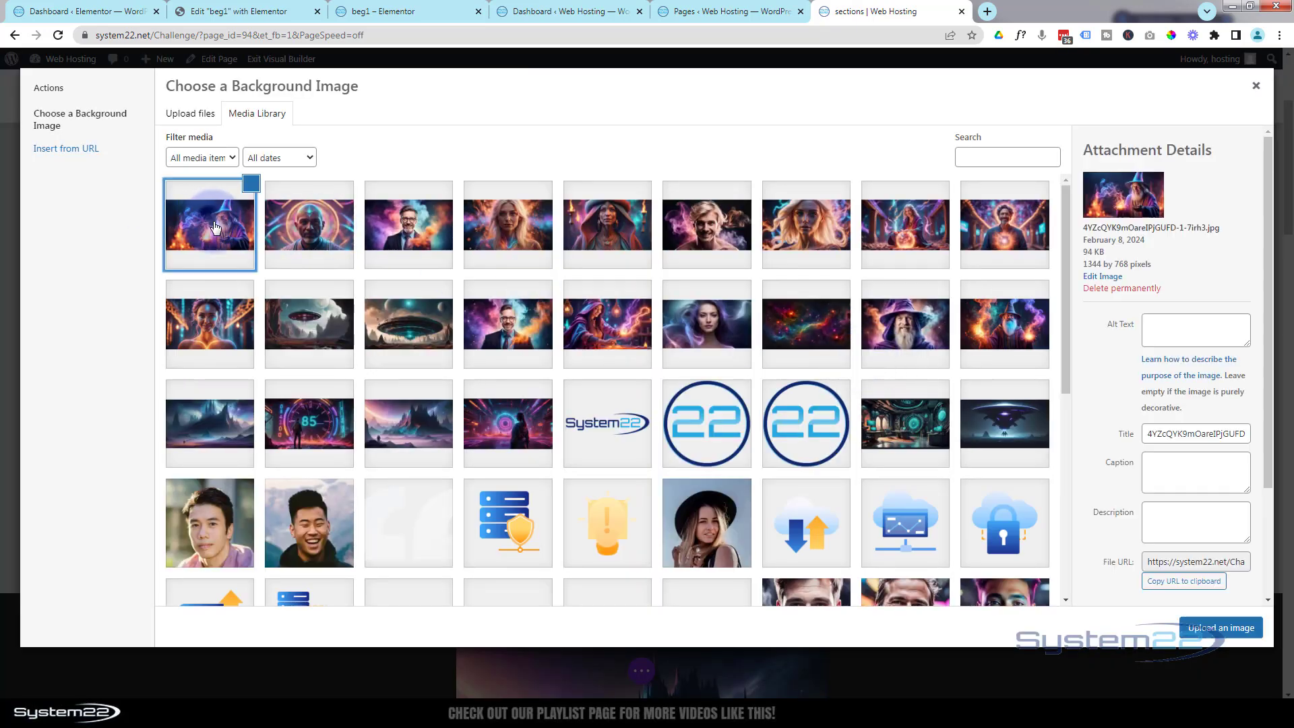
pyautogui.click(1234, 633)
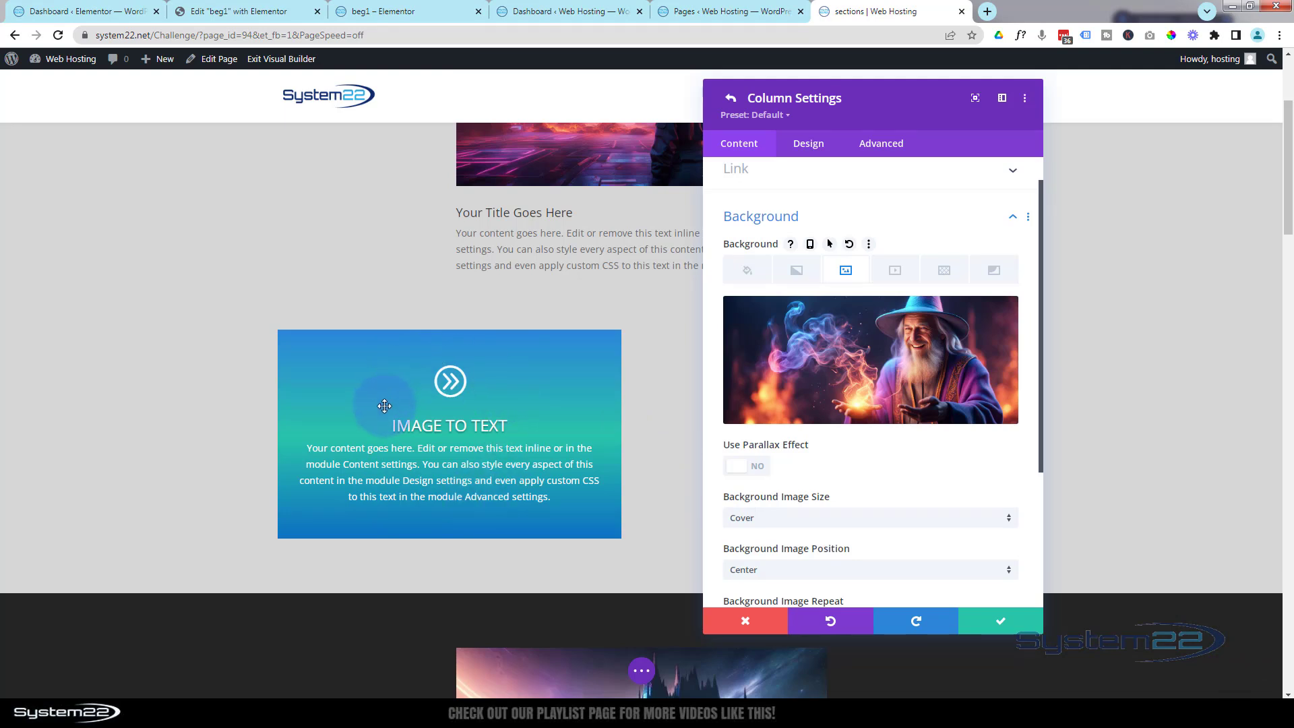
pyautogui.click(1014, 624)
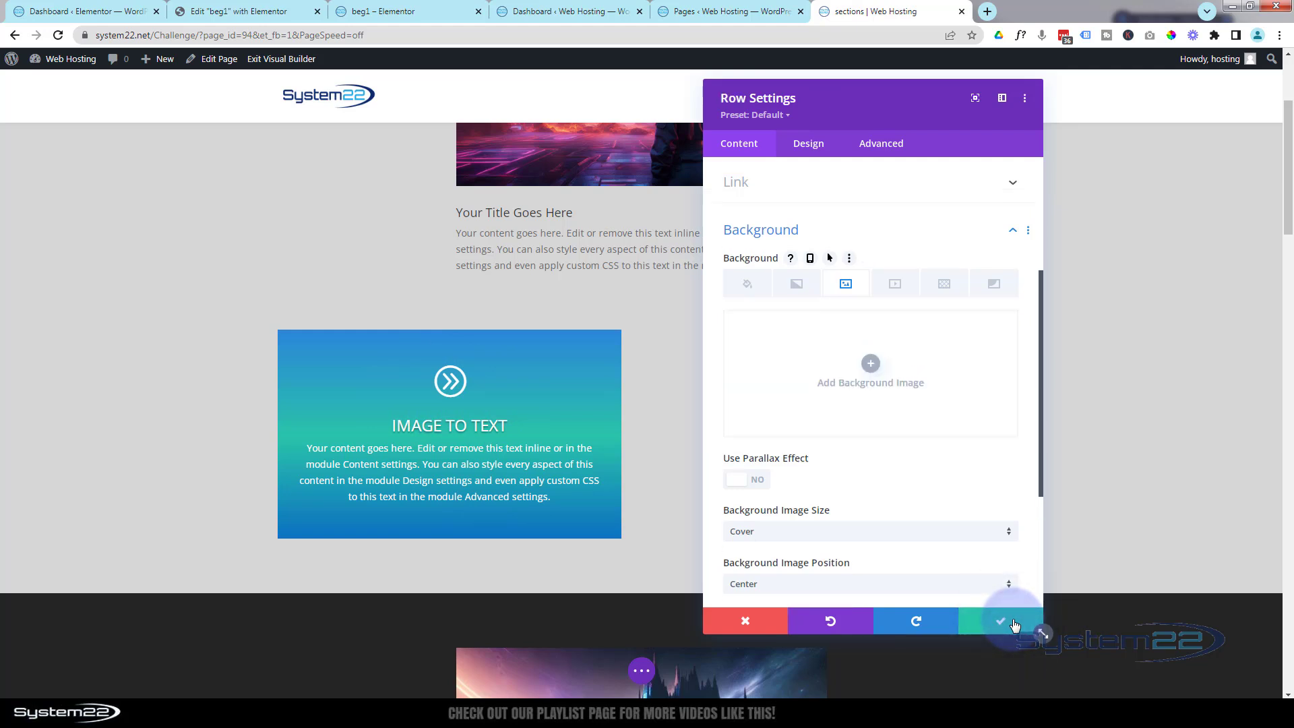
pyautogui.click(1013, 624)
# - Enable hover options for the Image to Text blurb's opacity filter and set its desktop opacity to 0%
pyautogui.moveTo(429, 377)
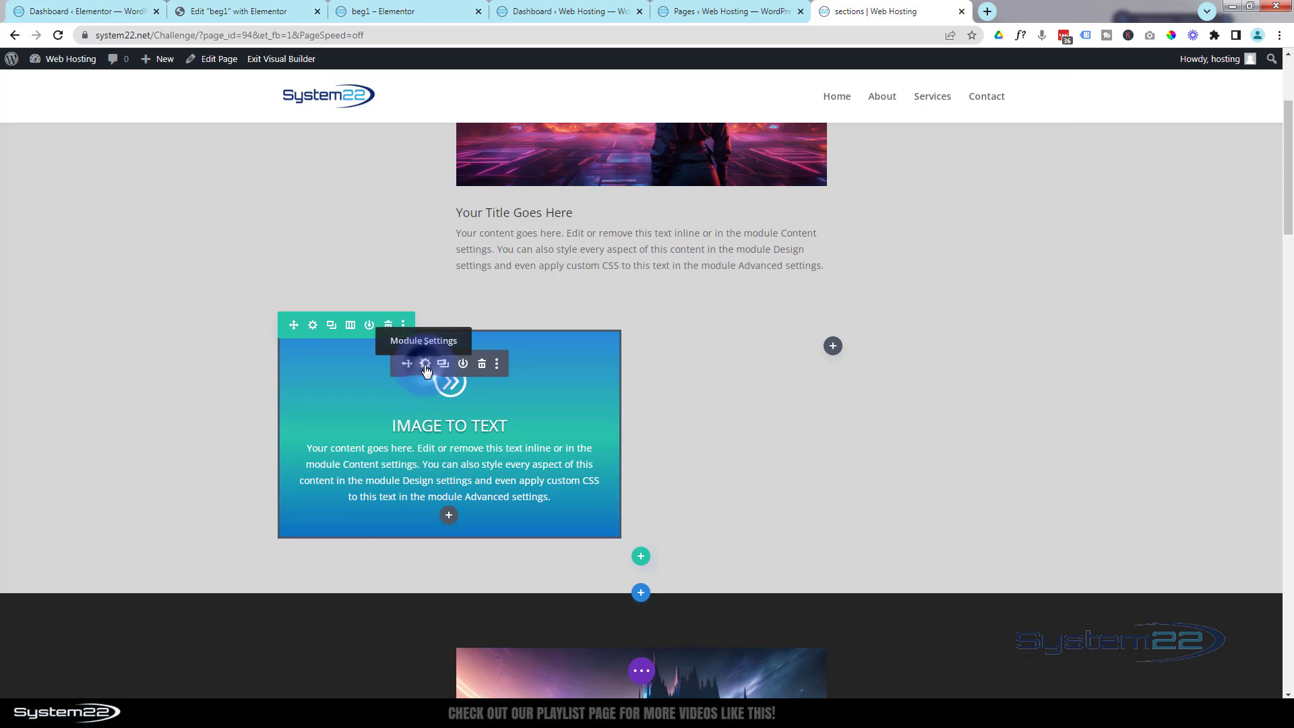
pyautogui.click(425, 365)
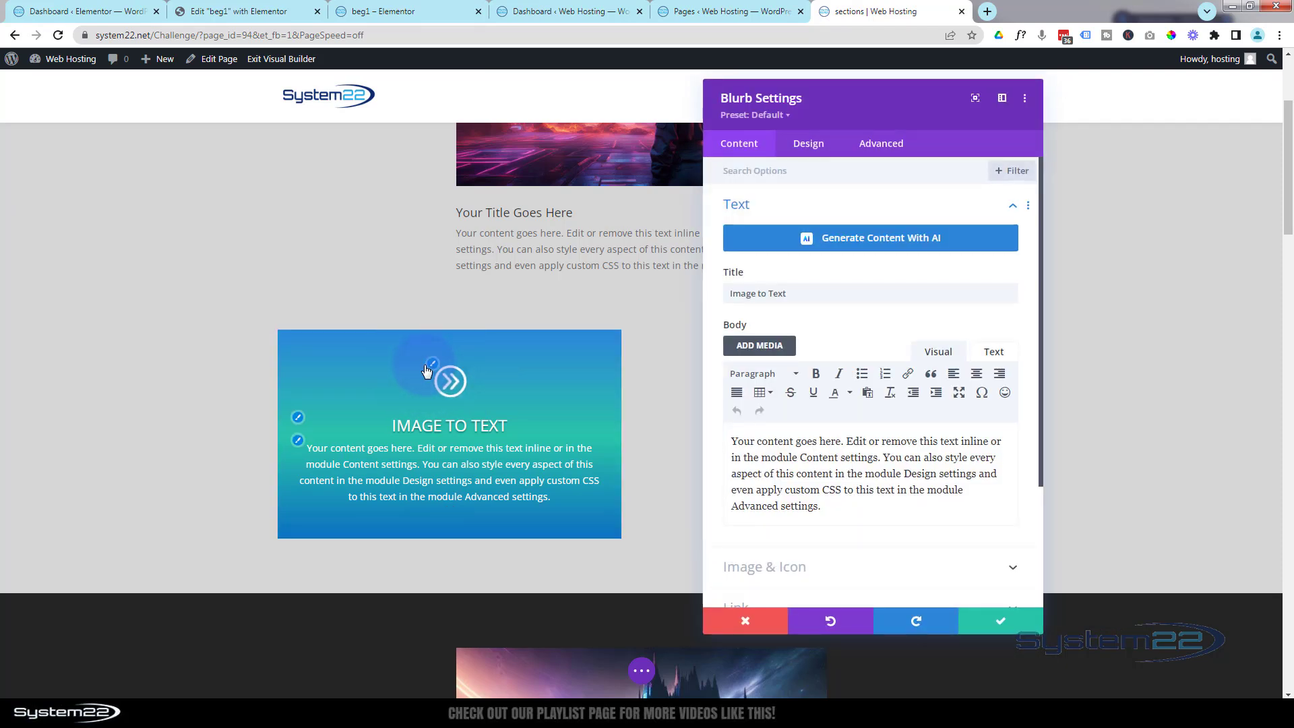
pyautogui.click(806, 146)
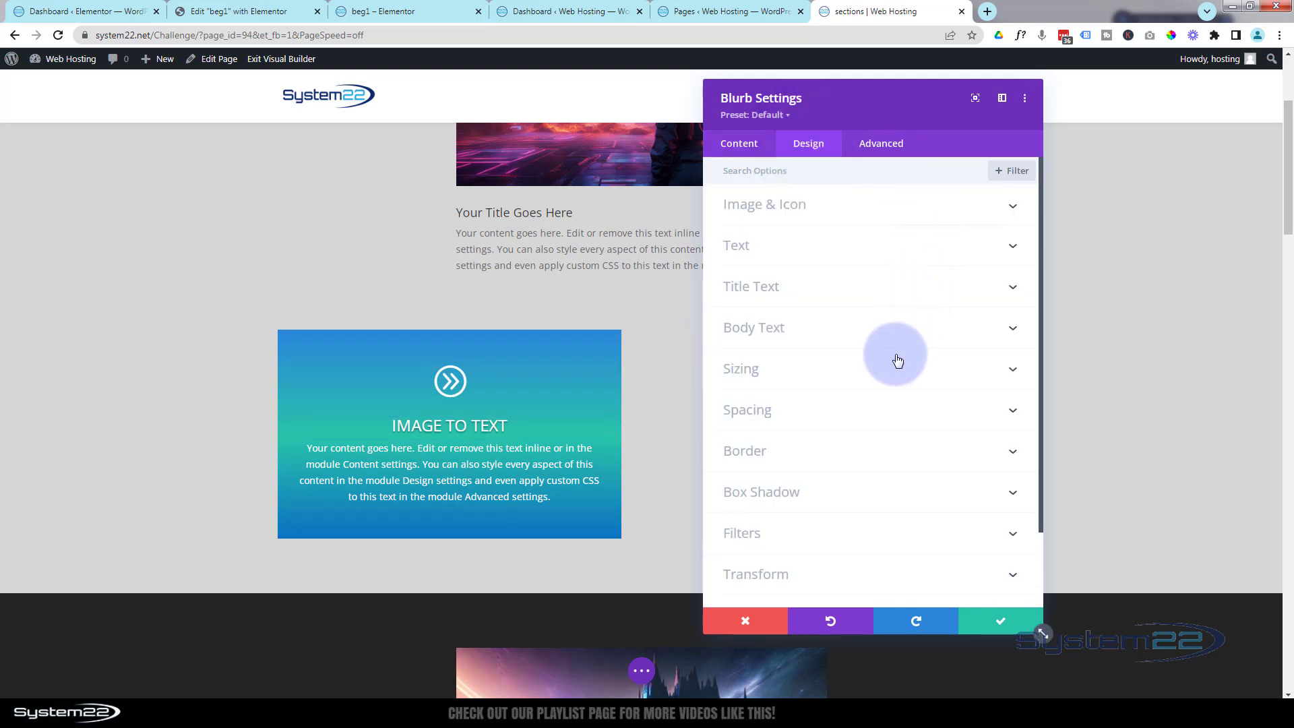
pyautogui.click(868, 534)
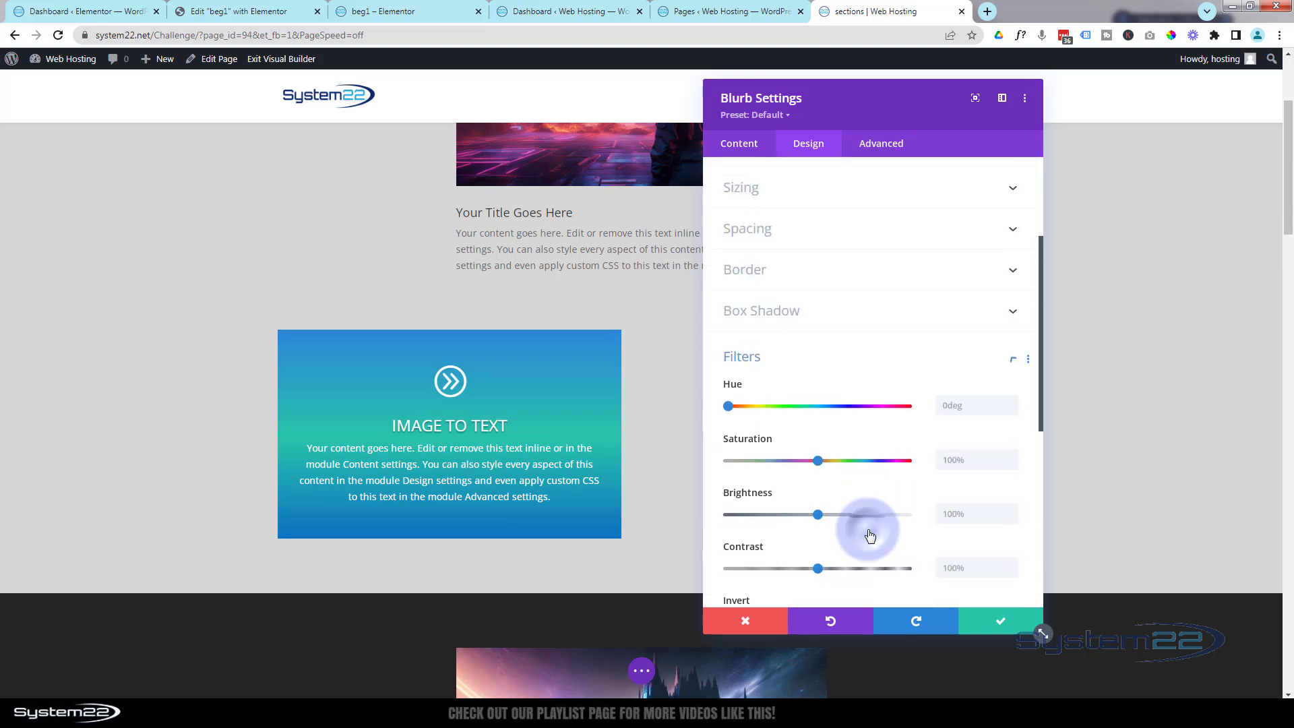
pyautogui.scroll(-4, 847, 324)
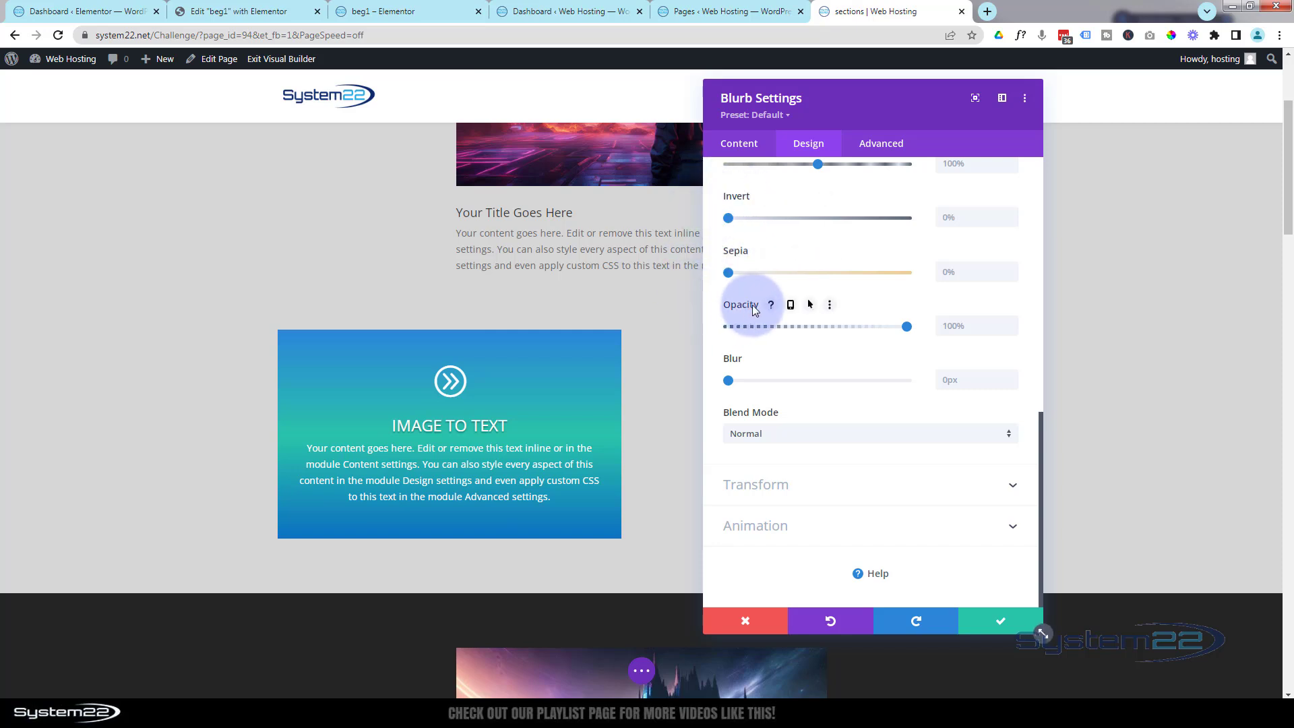
pyautogui.click(811, 307)
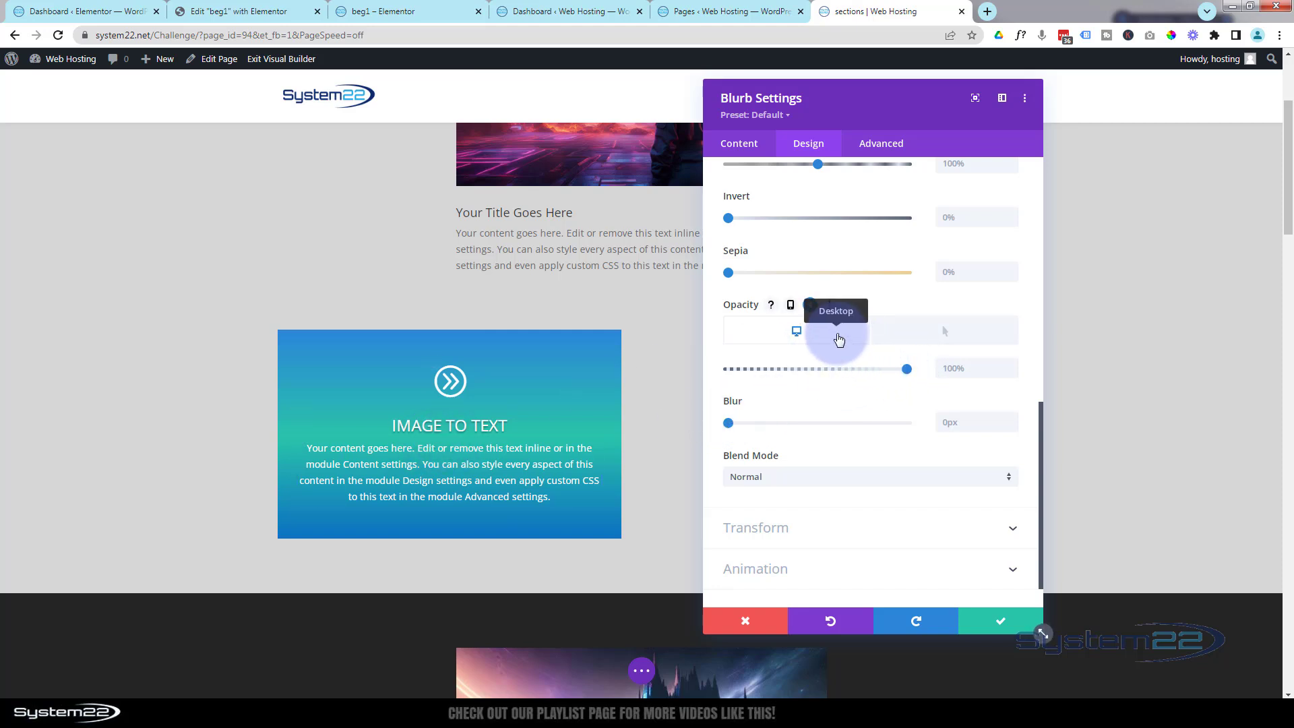
pyautogui.moveTo(905, 373); pyautogui.dragTo(695, 378)
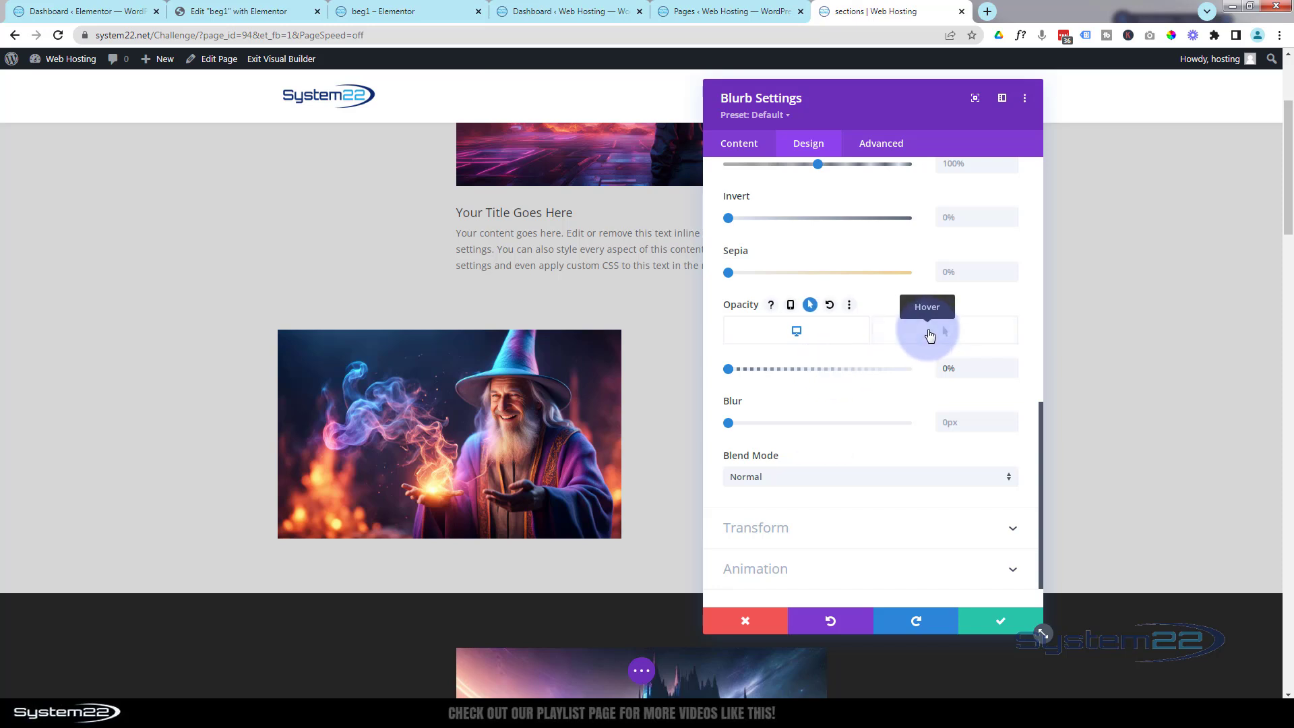
# - Set the blurb's hover opacity to 100%
pyautogui.click(929, 333)
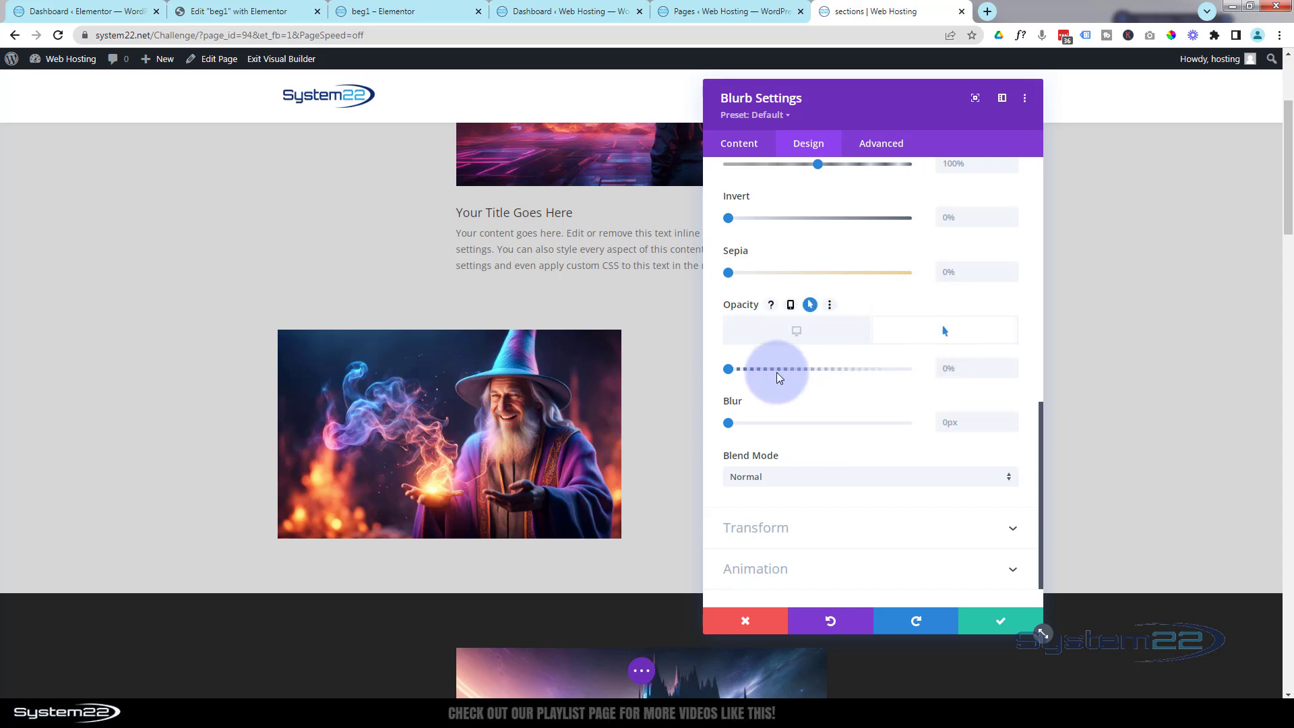
pyautogui.moveTo(730, 377); pyautogui.dragTo(918, 370)
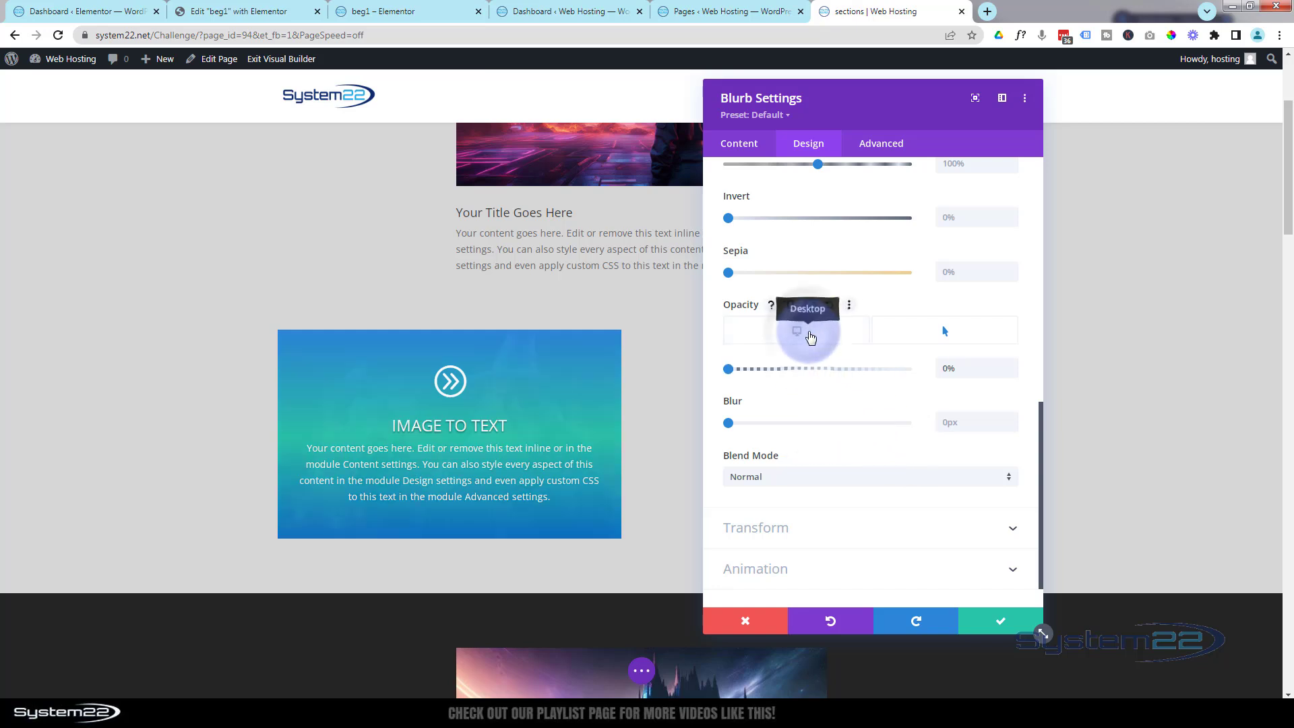
pyautogui.click(810, 337)
pyautogui.click(914, 335)
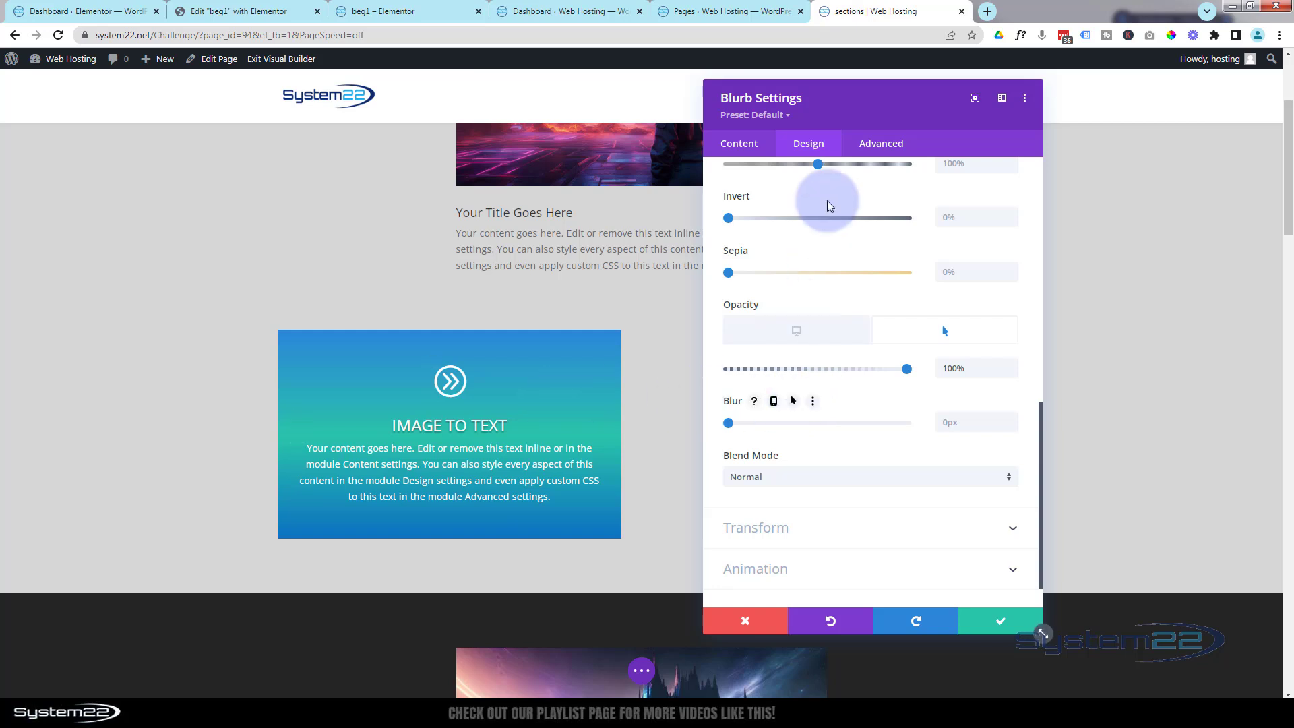
# - Set the blurb's transition duration to 800ms with an Ease-In-Out speed curve, and save the blurb's settings
pyautogui.click(877, 148)
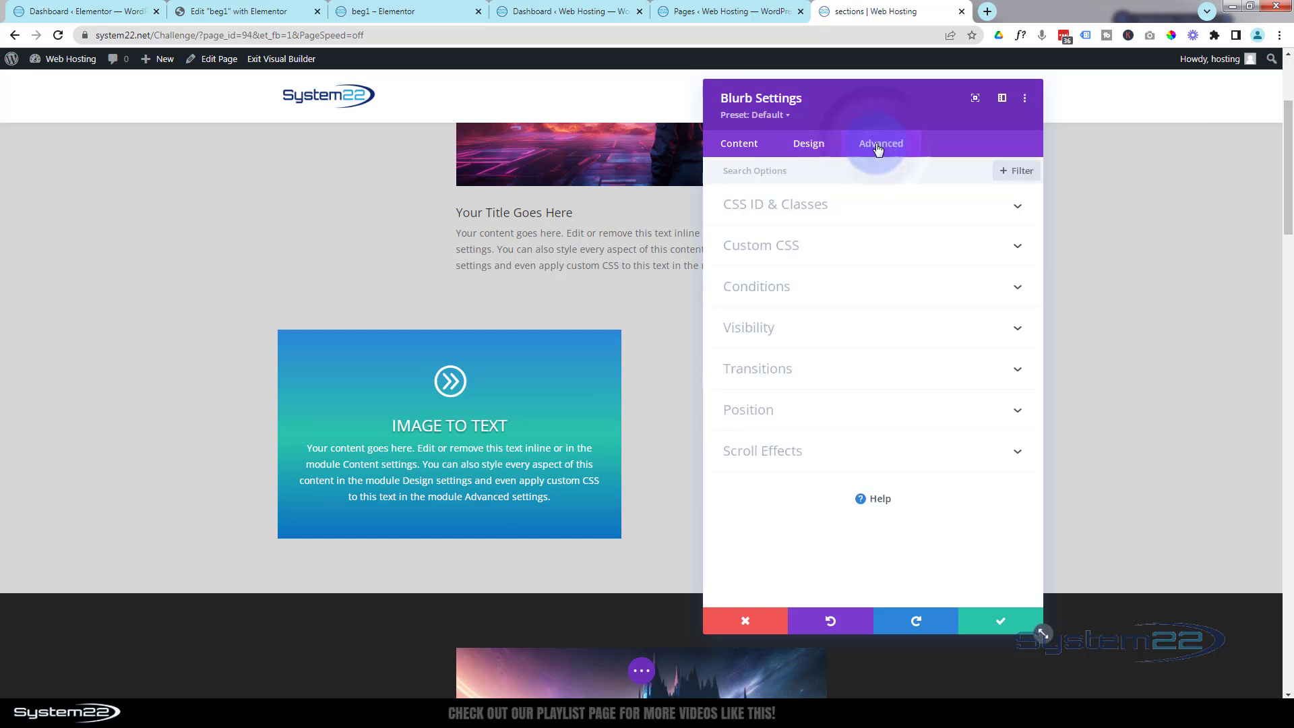
pyautogui.click(889, 369)
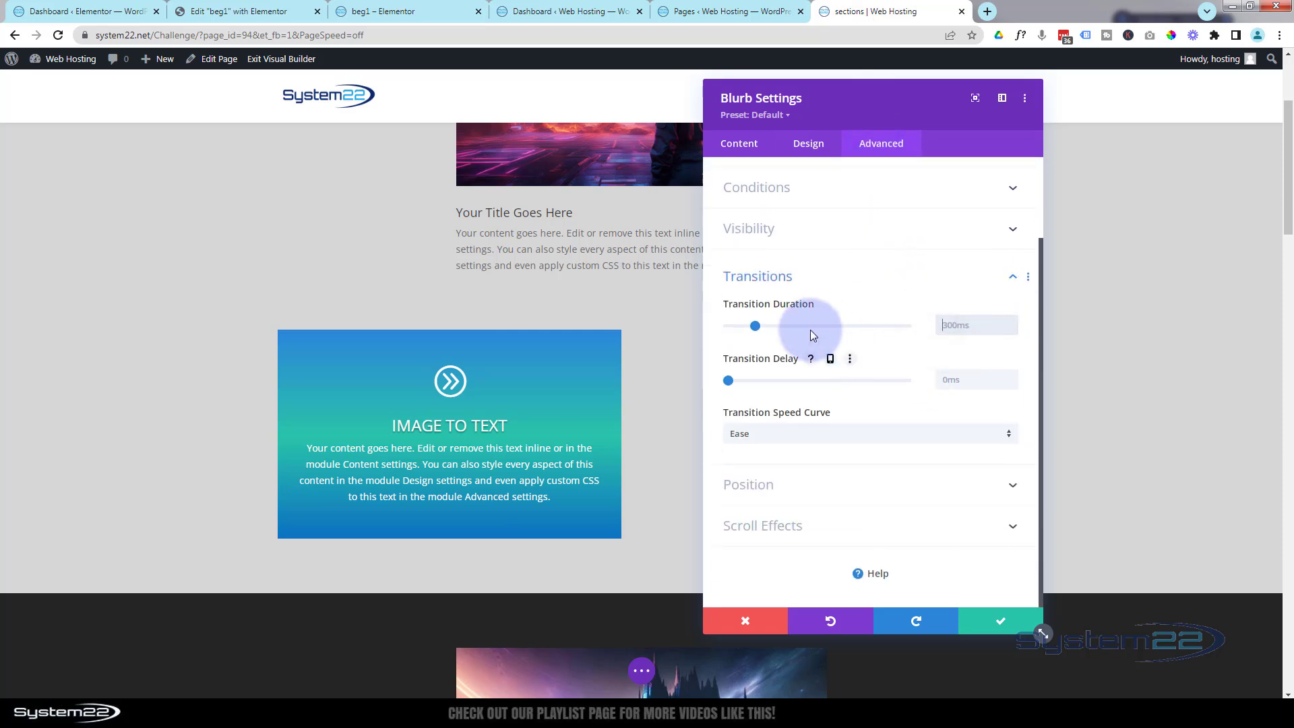
pyautogui.click(755, 326)
pyautogui.moveTo(755, 328); pyautogui.dragTo(800, 325)
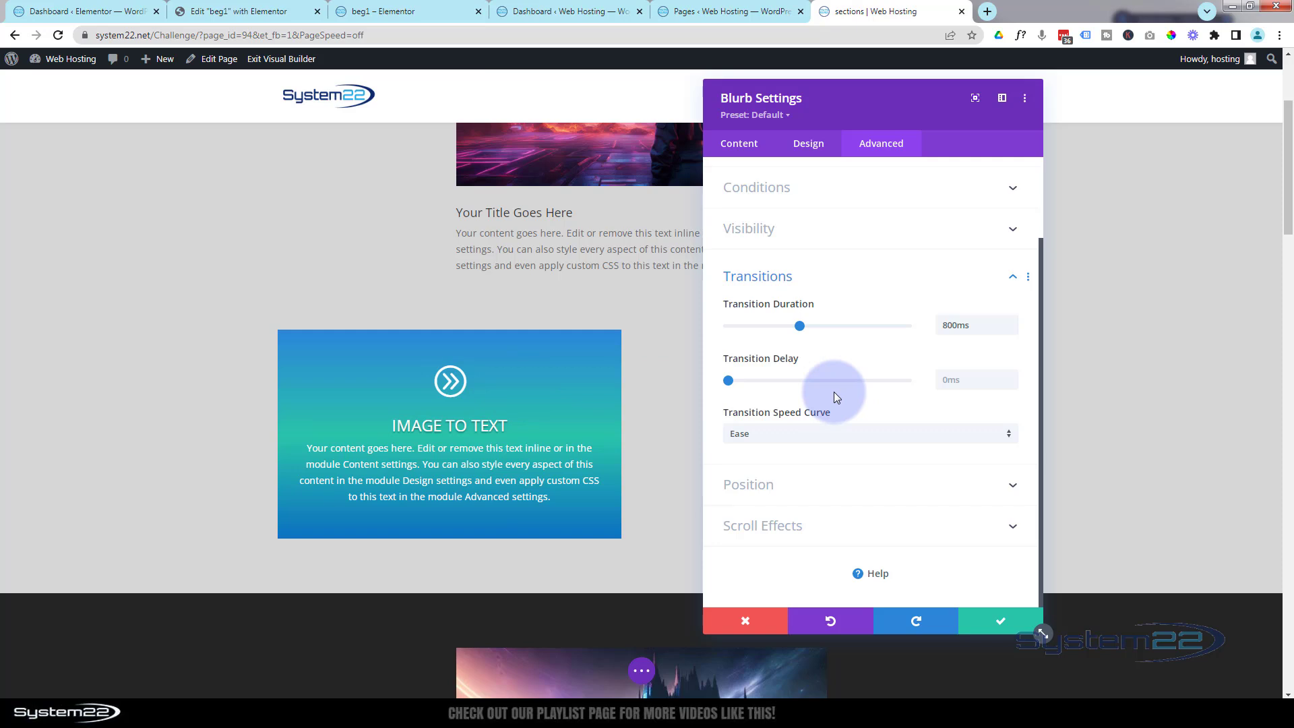
pyautogui.click(826, 435)
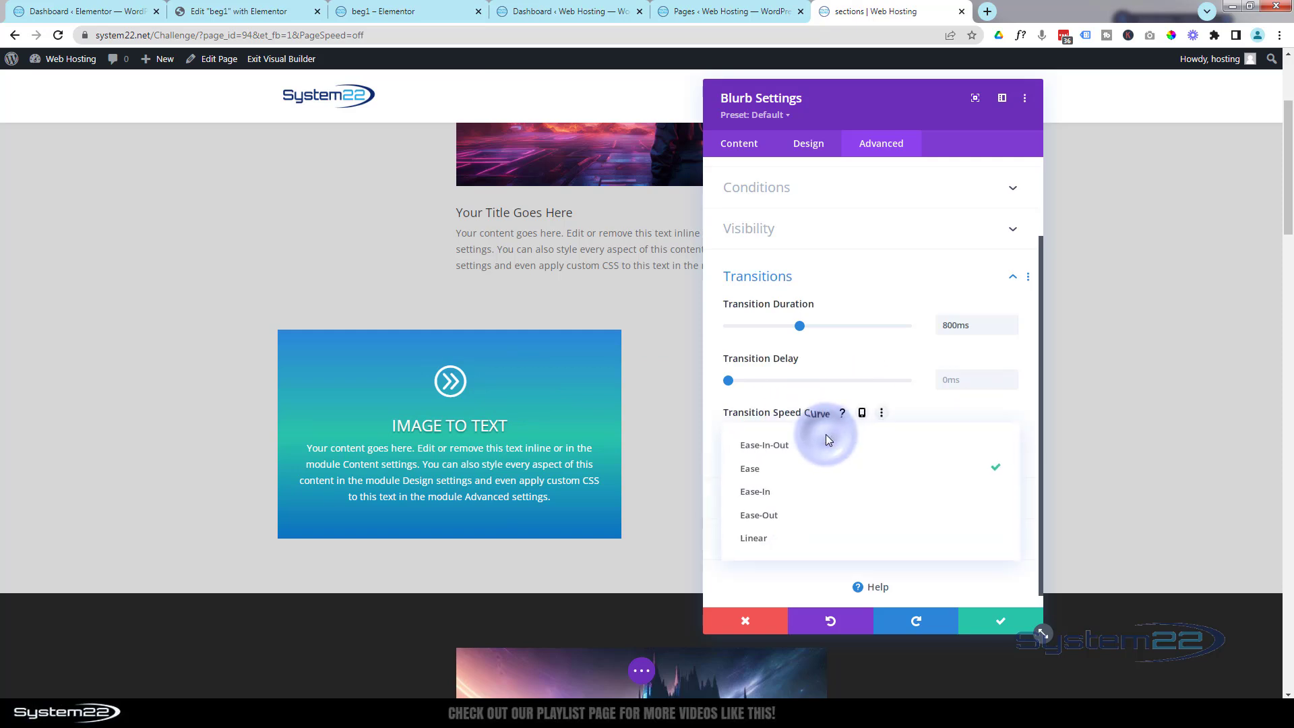
pyautogui.click(781, 447)
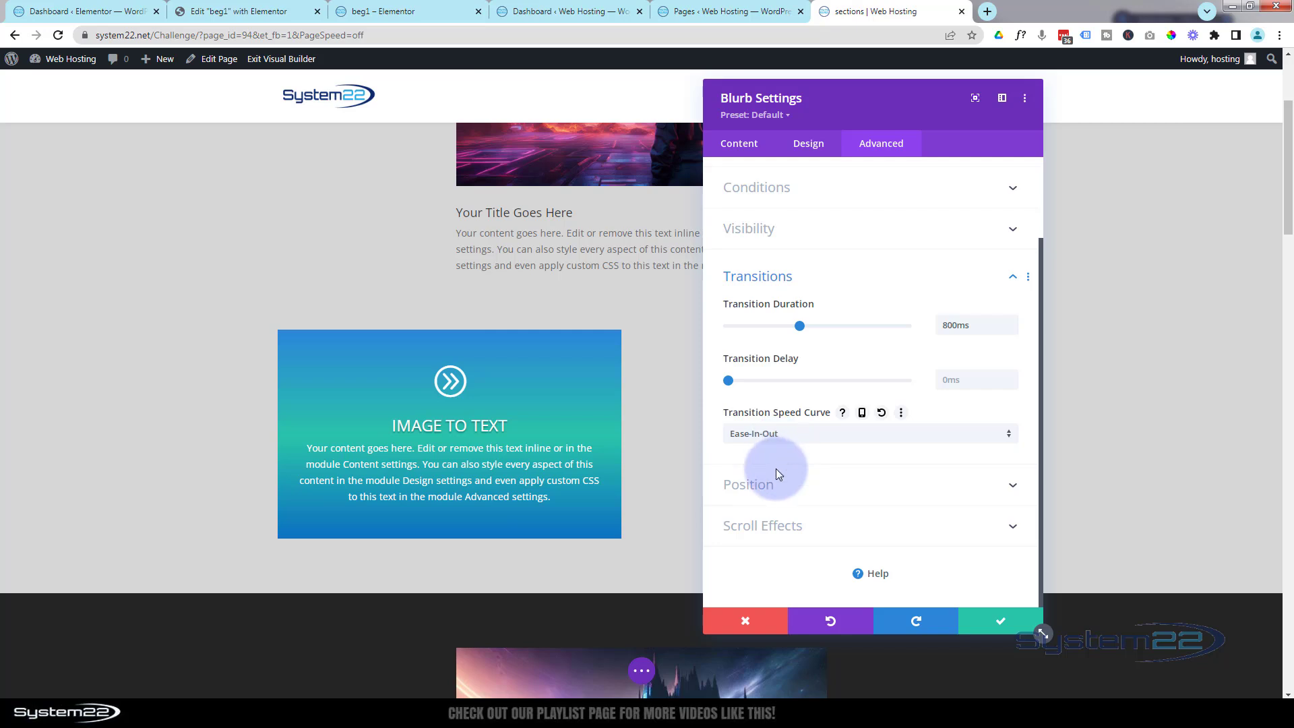
pyautogui.click(986, 629)
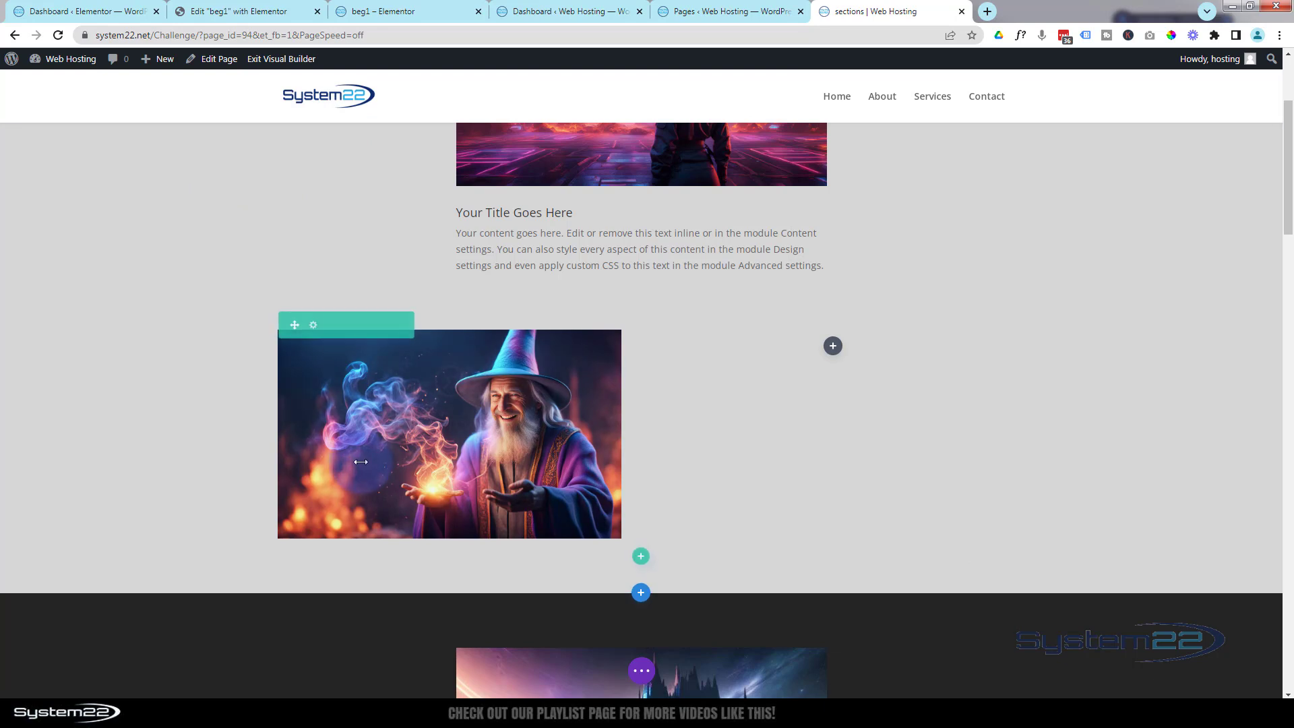
# - Add an Icon module below the Image to Text blurb and find an outlined upward-pointing hand by searching the icons for "hand"
pyautogui.moveTo(360, 463)
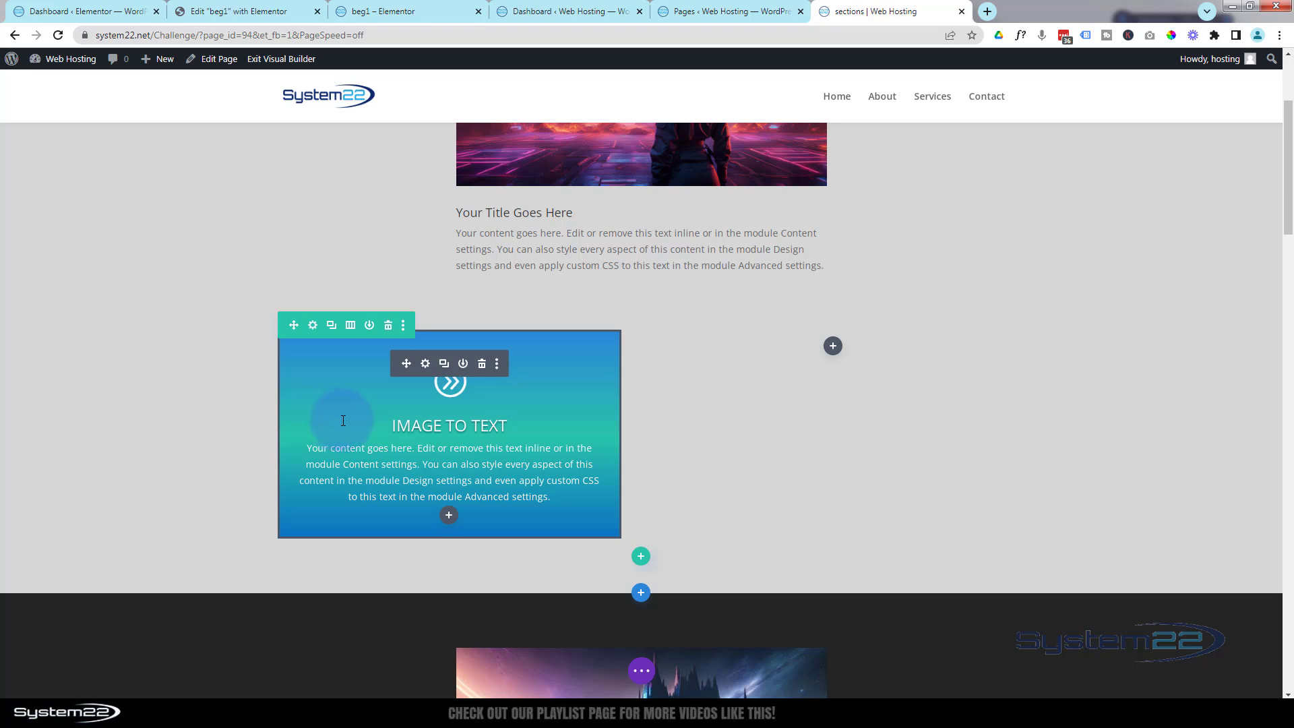
pyautogui.click(450, 516)
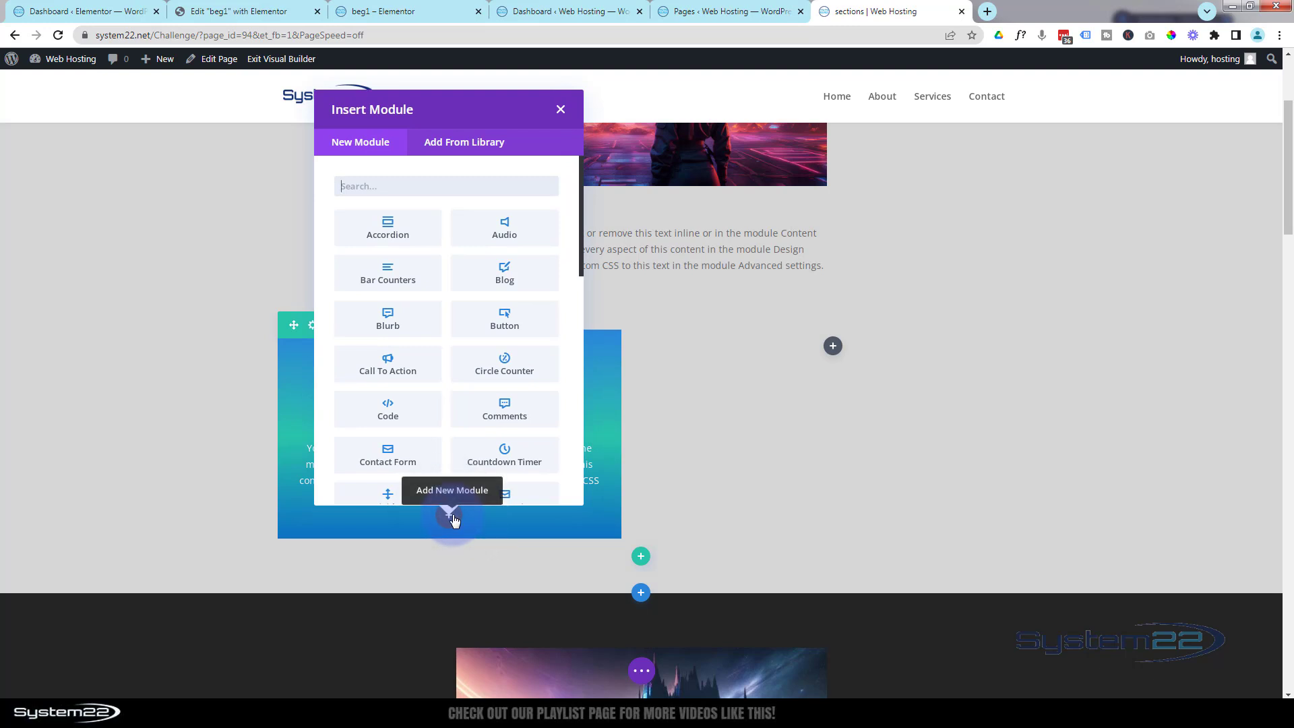
pyautogui.scroll(-3, 479, 376)
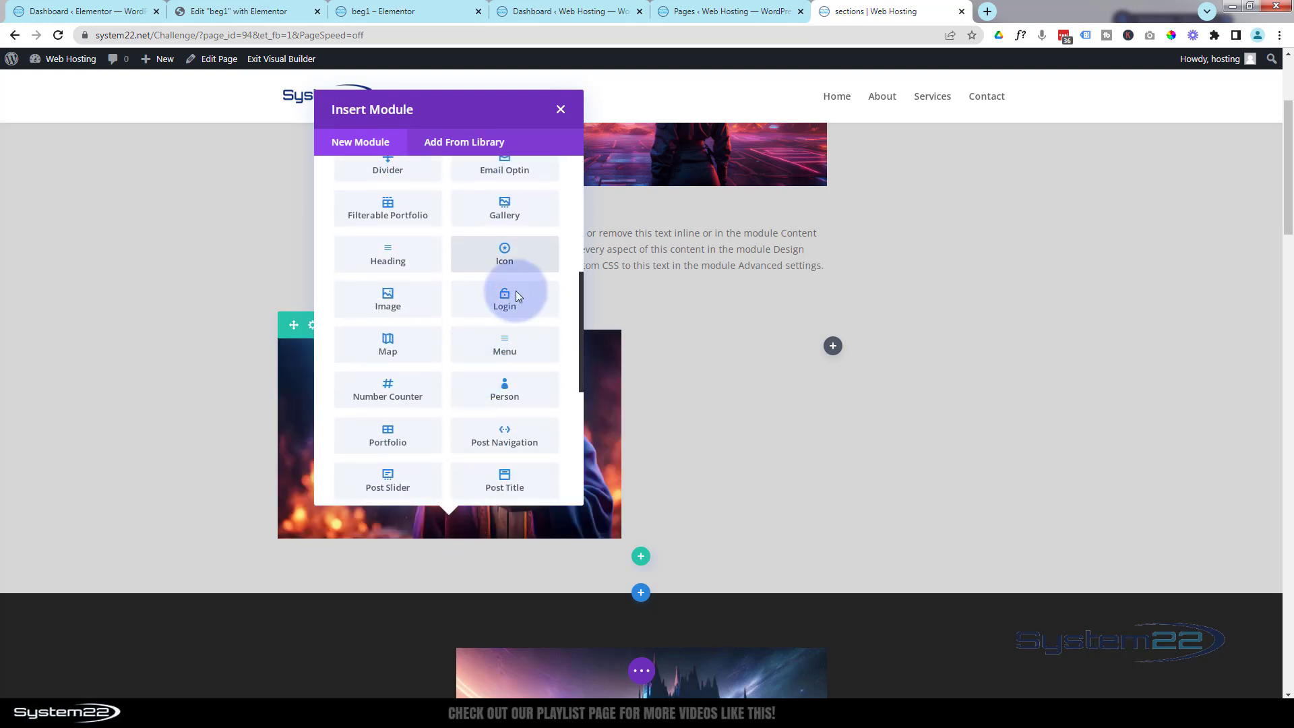
pyautogui.click(527, 256)
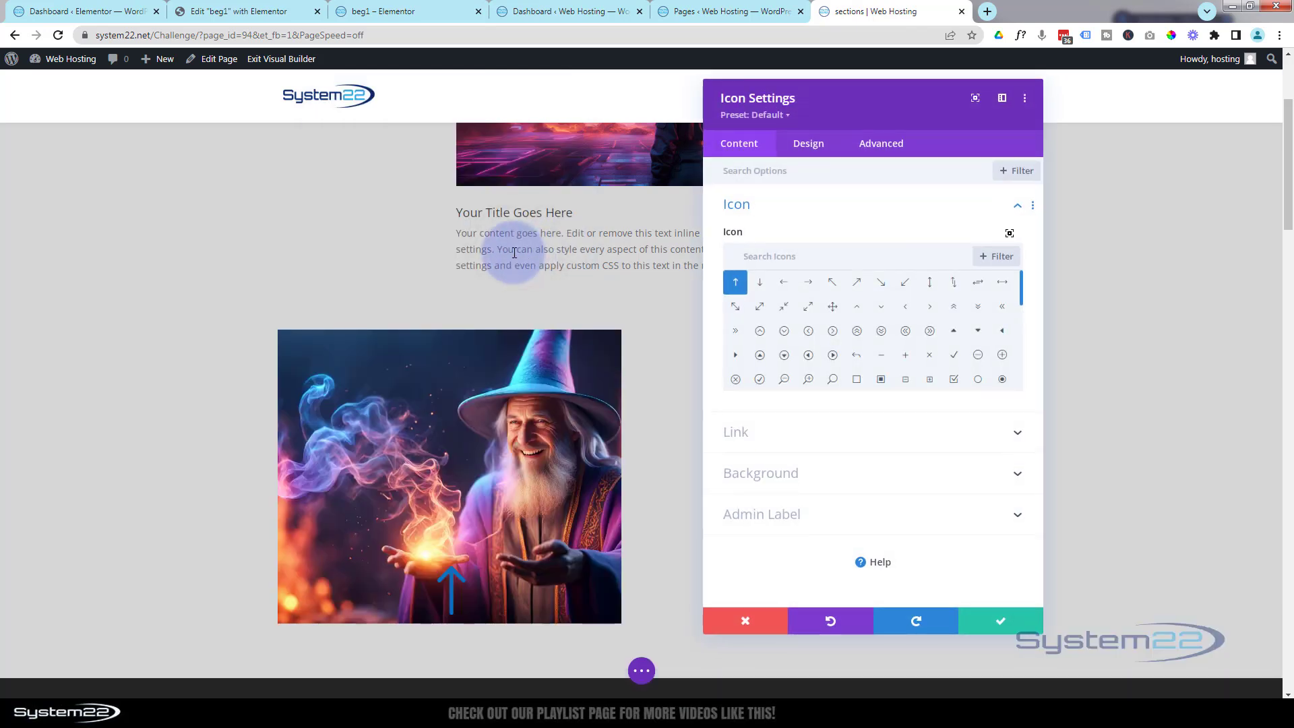
pyautogui.click(775, 255)
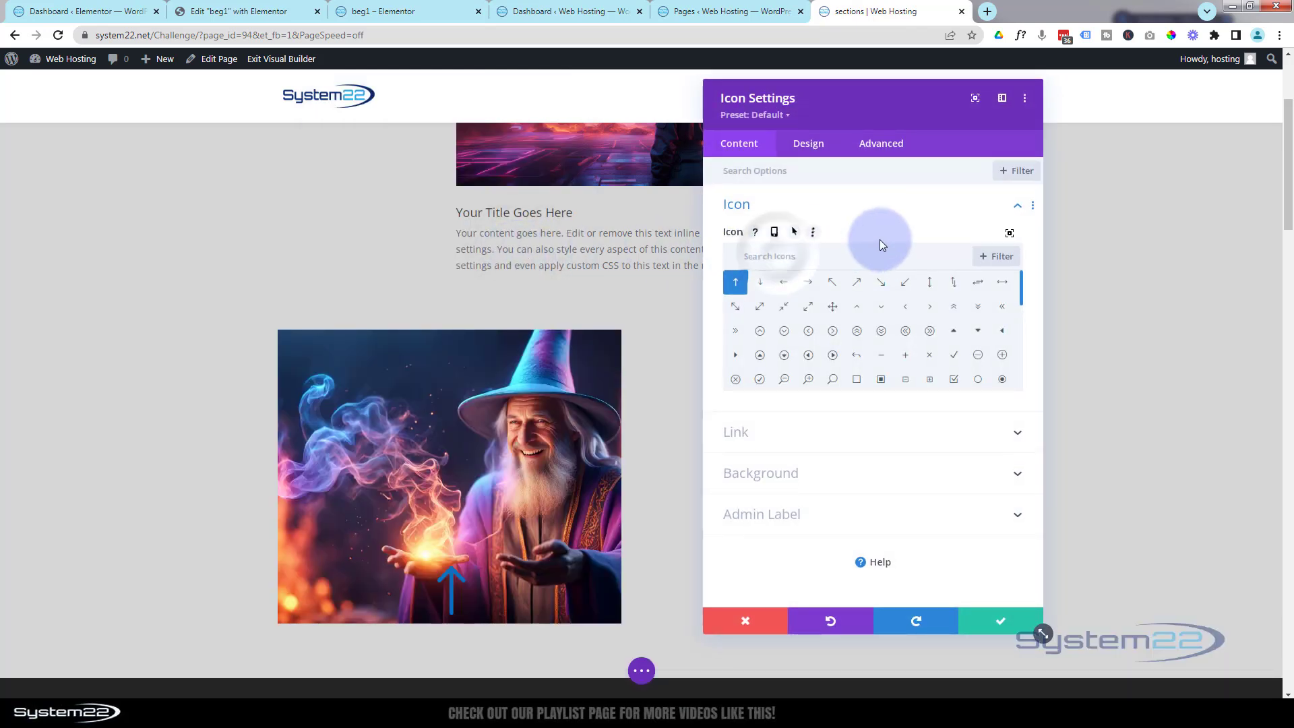
pyautogui.write('hand')
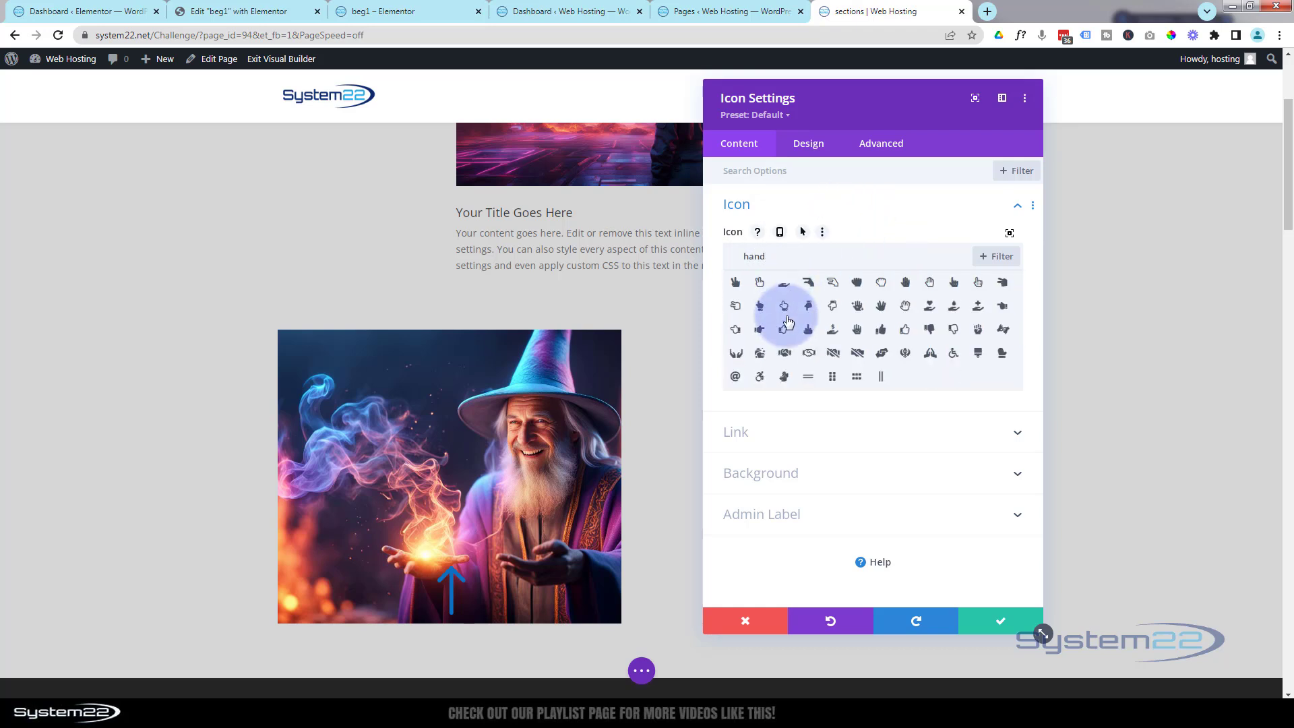
pyautogui.click(784, 309)
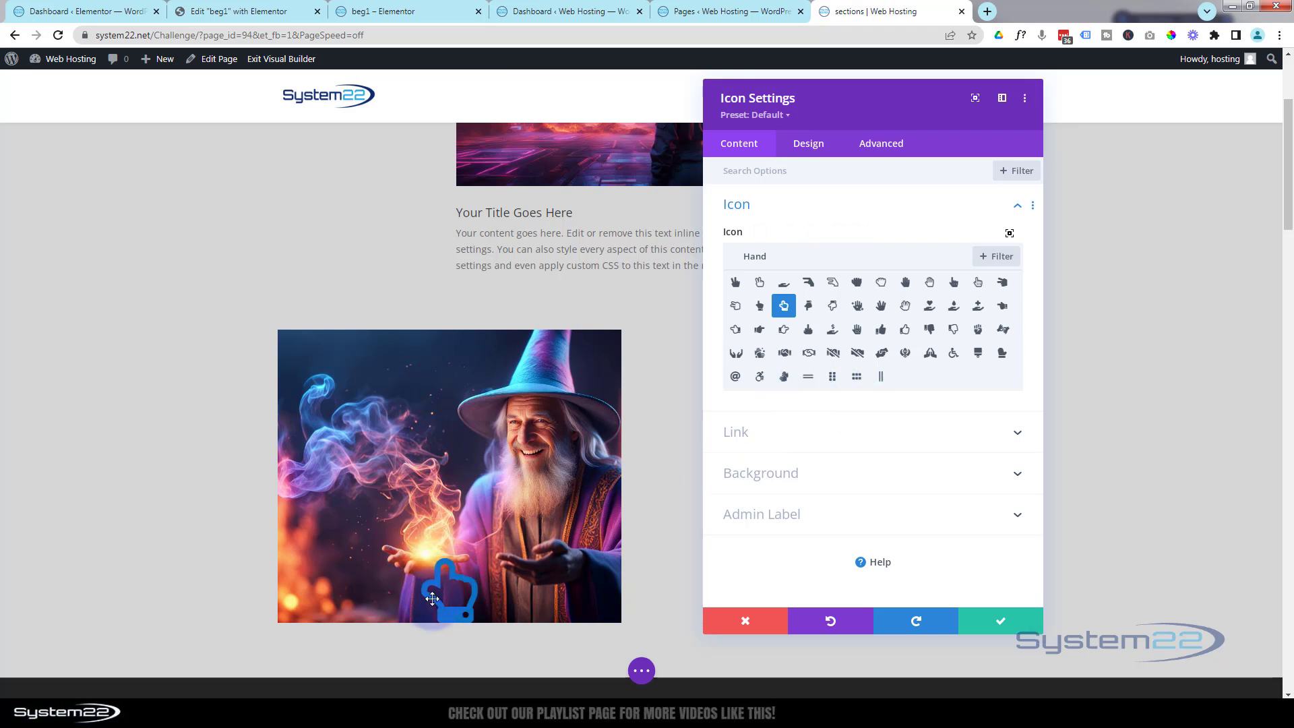
# - Colour the hand icon white and set its size to 30px
pyautogui.click(813, 144)
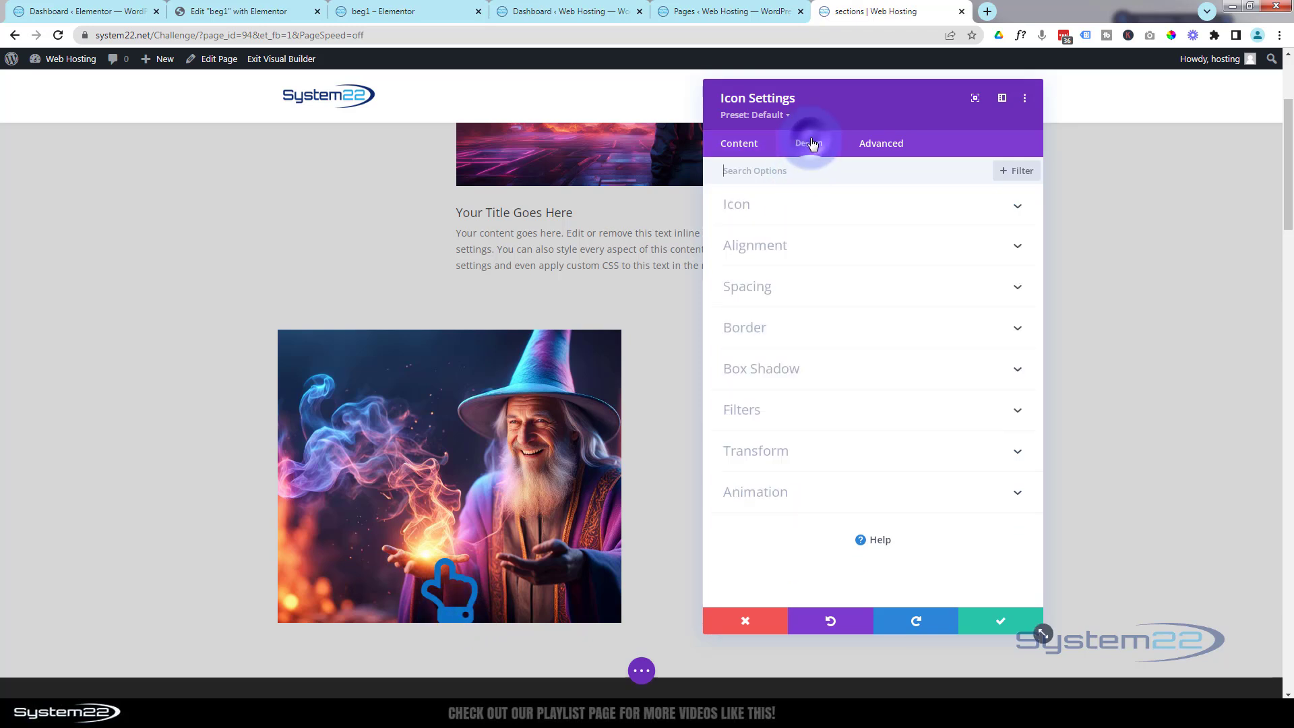
pyautogui.click(836, 211)
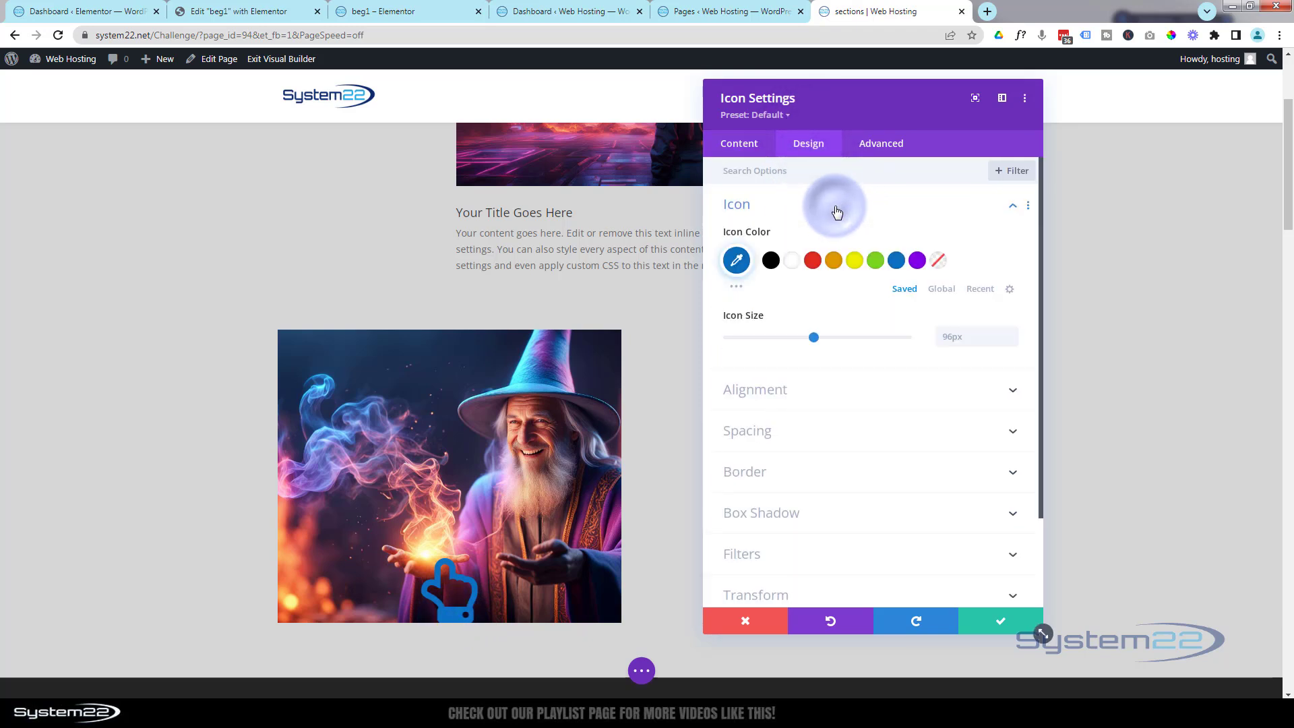
pyautogui.click(794, 261)
pyautogui.click(953, 335)
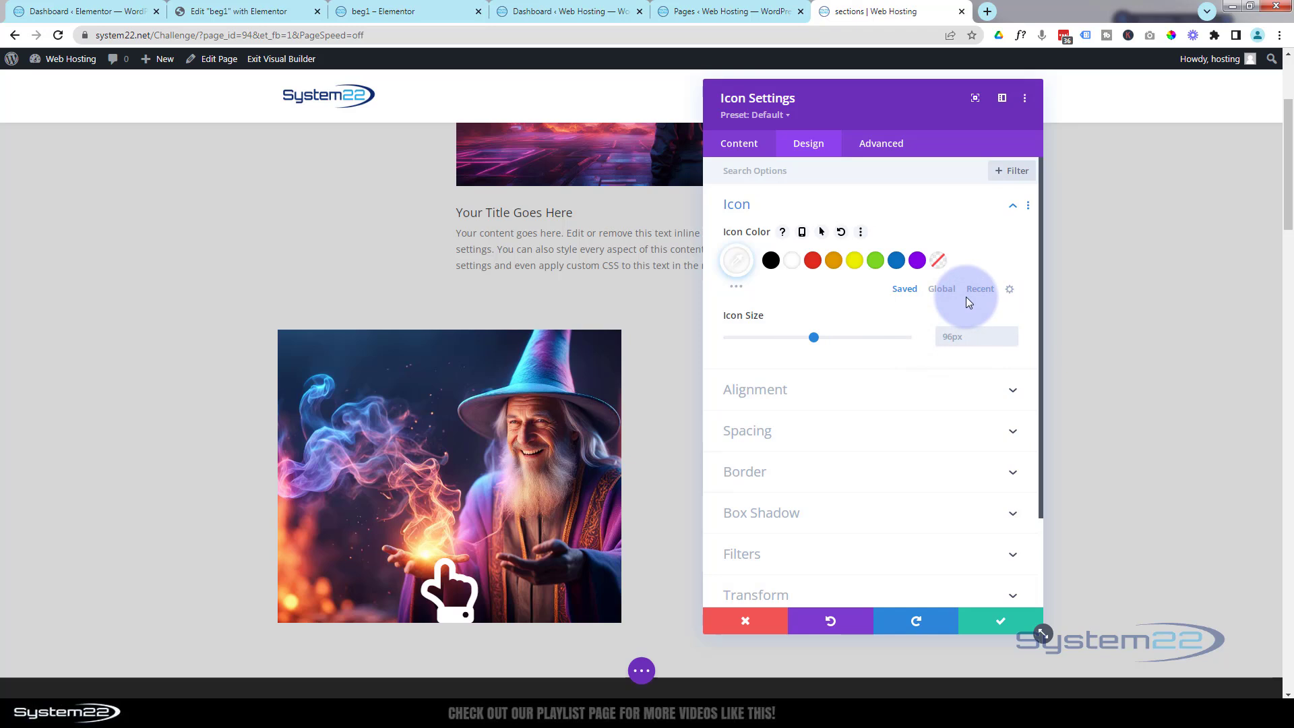
pyautogui.write('30px')
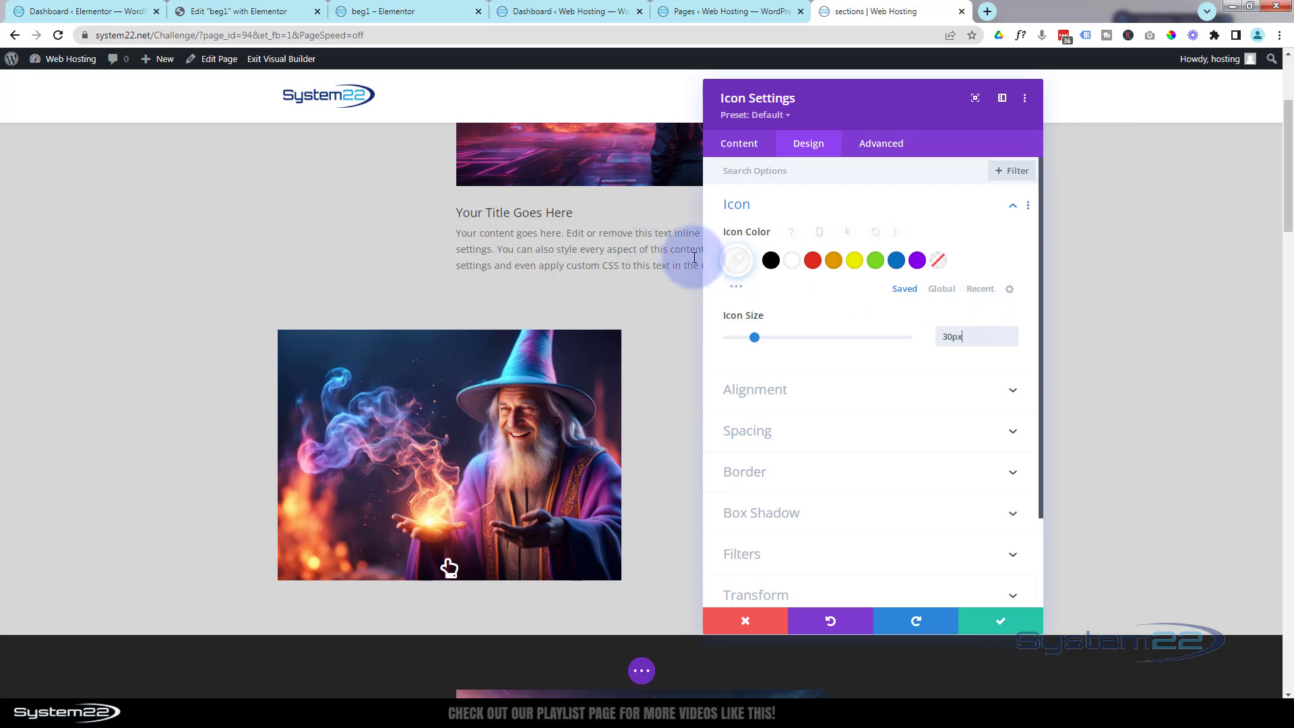
# - Make the hand icon's white colour semi-transparent at rgba(255,255,255,0.66) and save the icon's settings
pyautogui.click(734, 262)
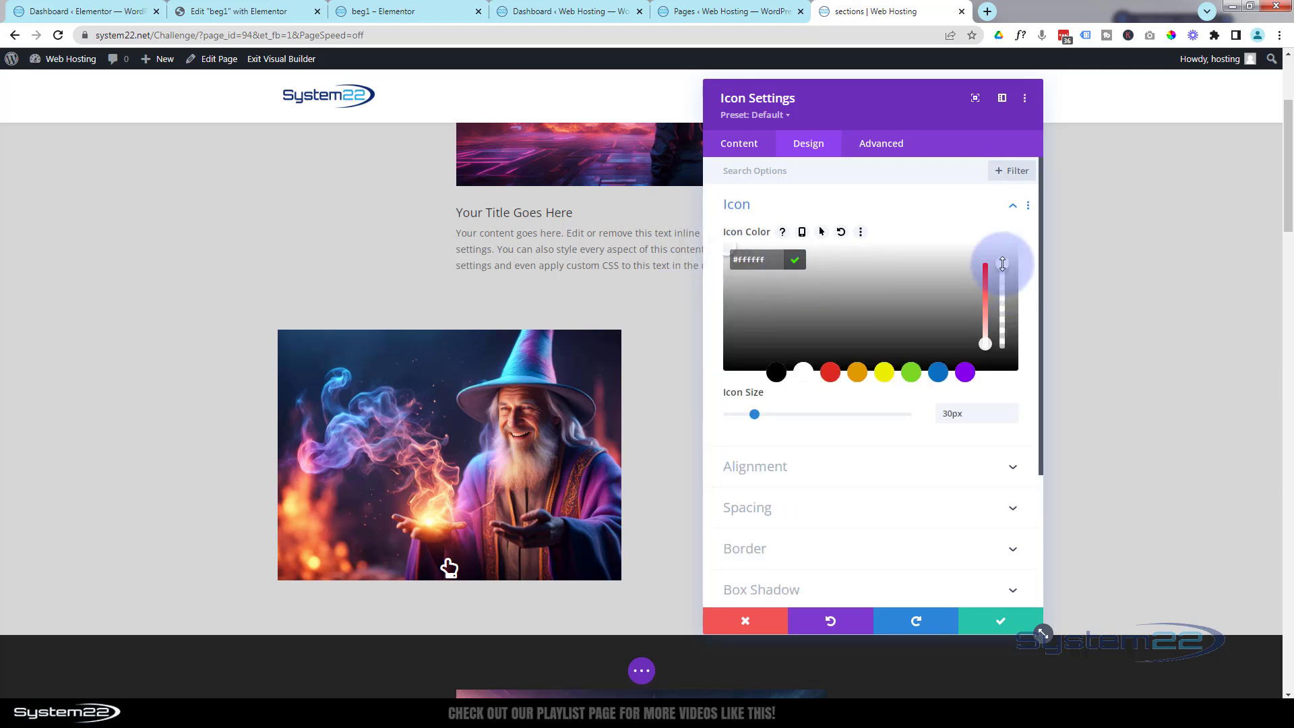
pyautogui.moveTo(1002, 264); pyautogui.dragTo(1004, 288)
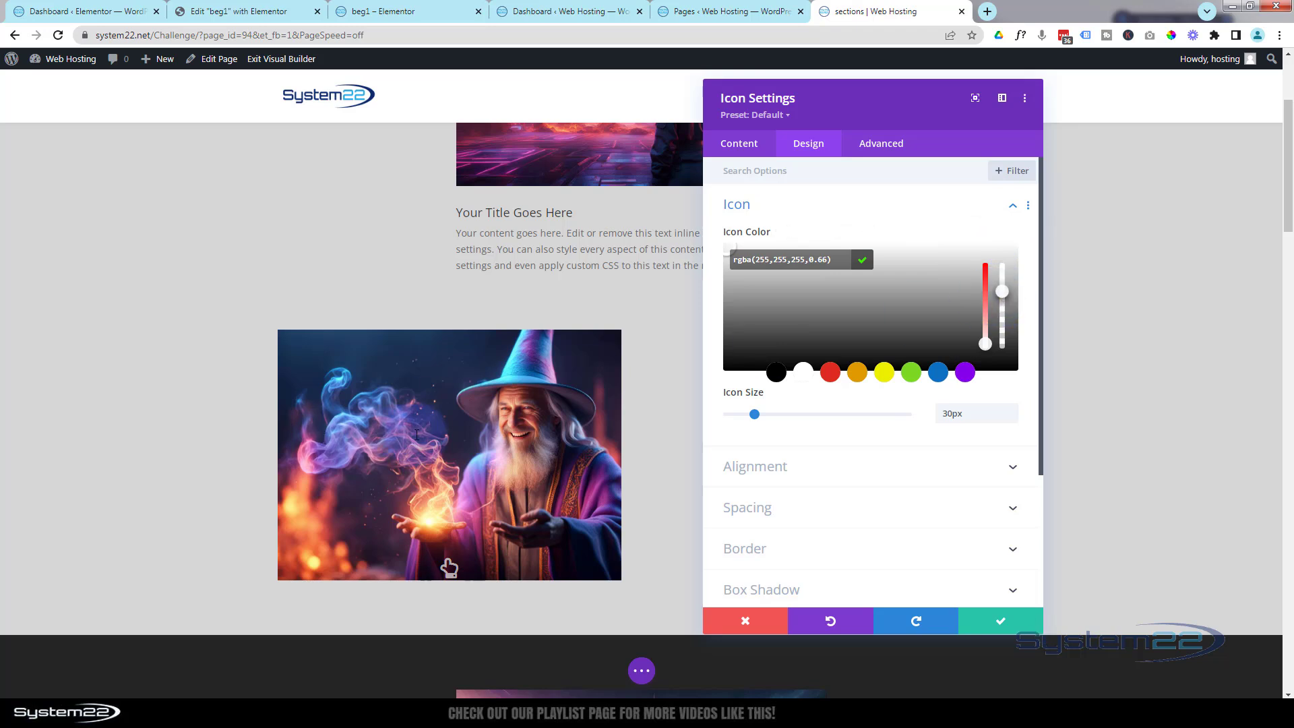
pyautogui.click(992, 620)
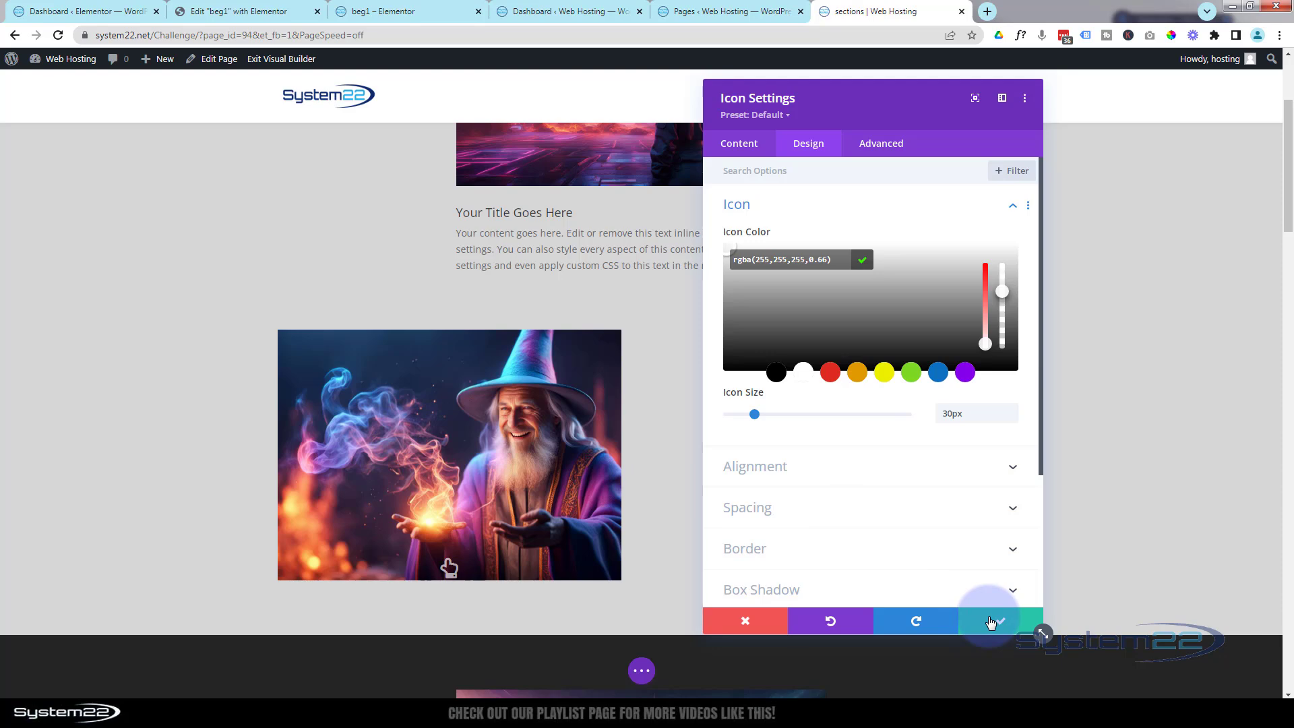
# - Reopen the hand icon's settings and set its position to Absolute
pyautogui.moveTo(492, 406)
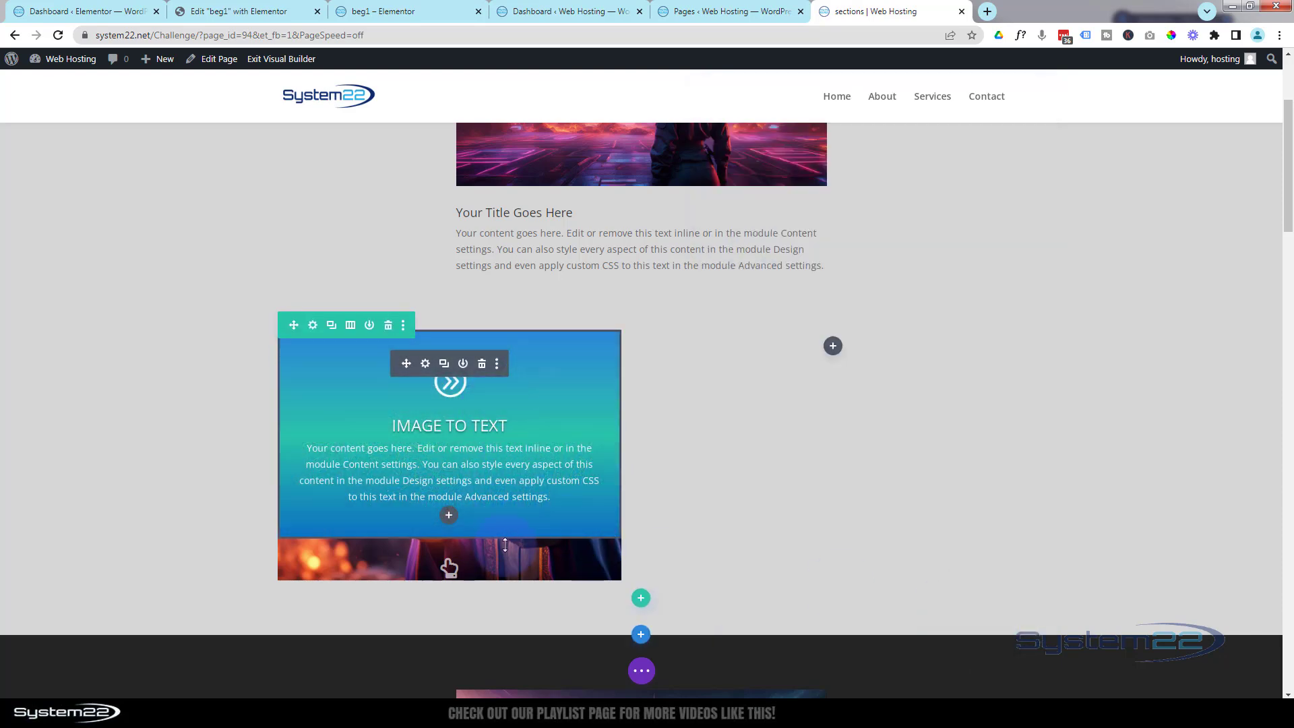
pyautogui.click(491, 486)
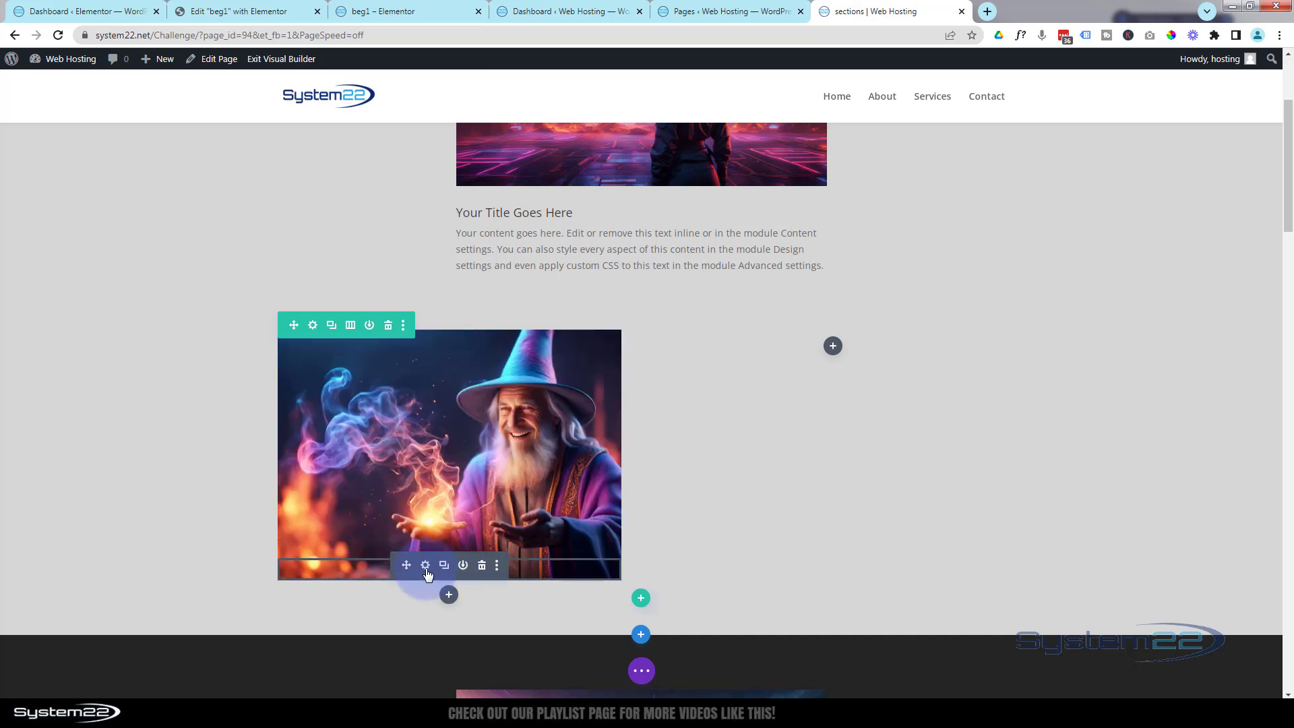
pyautogui.click(425, 570)
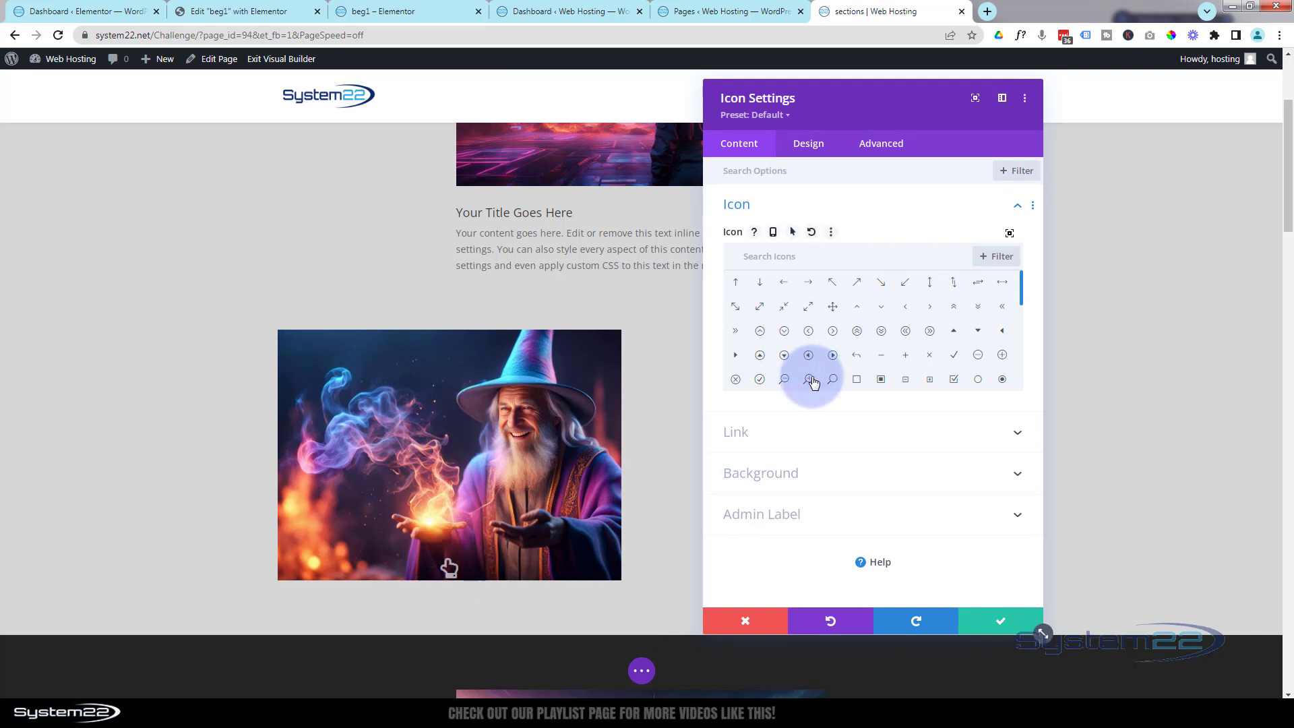
pyautogui.click(891, 146)
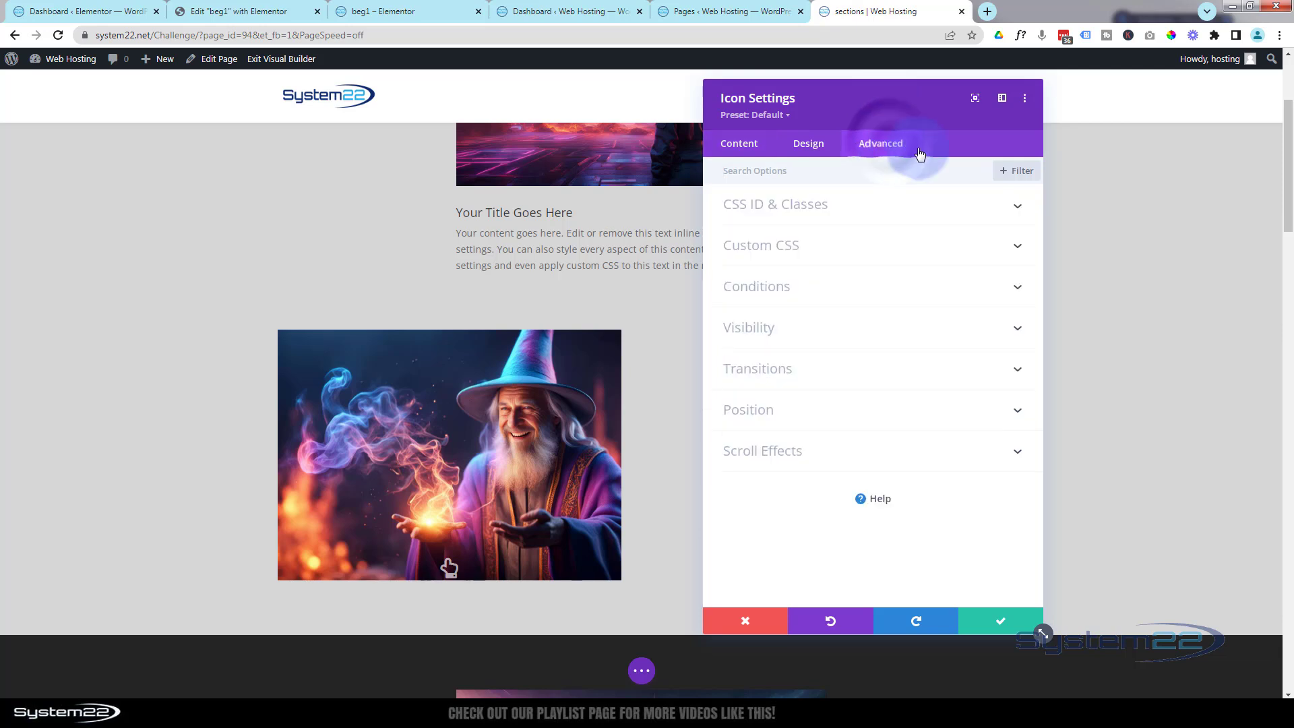
pyautogui.click(817, 423)
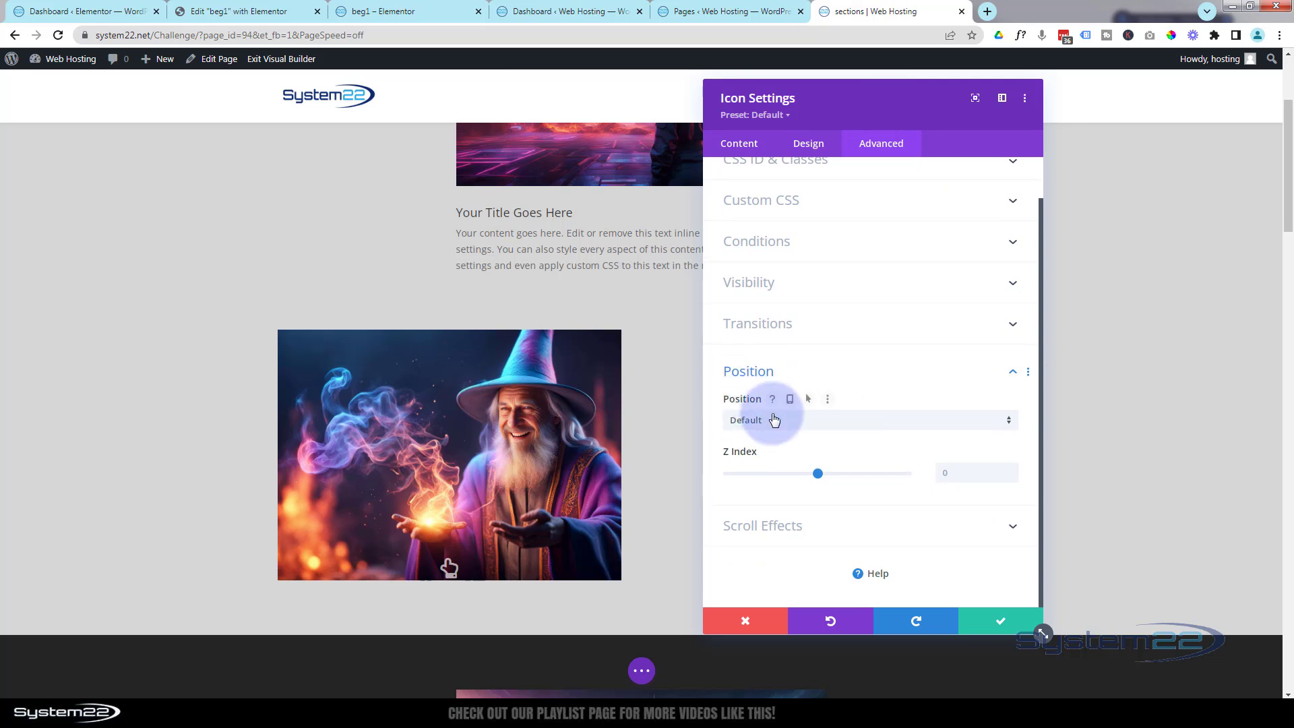
pyautogui.click(799, 419)
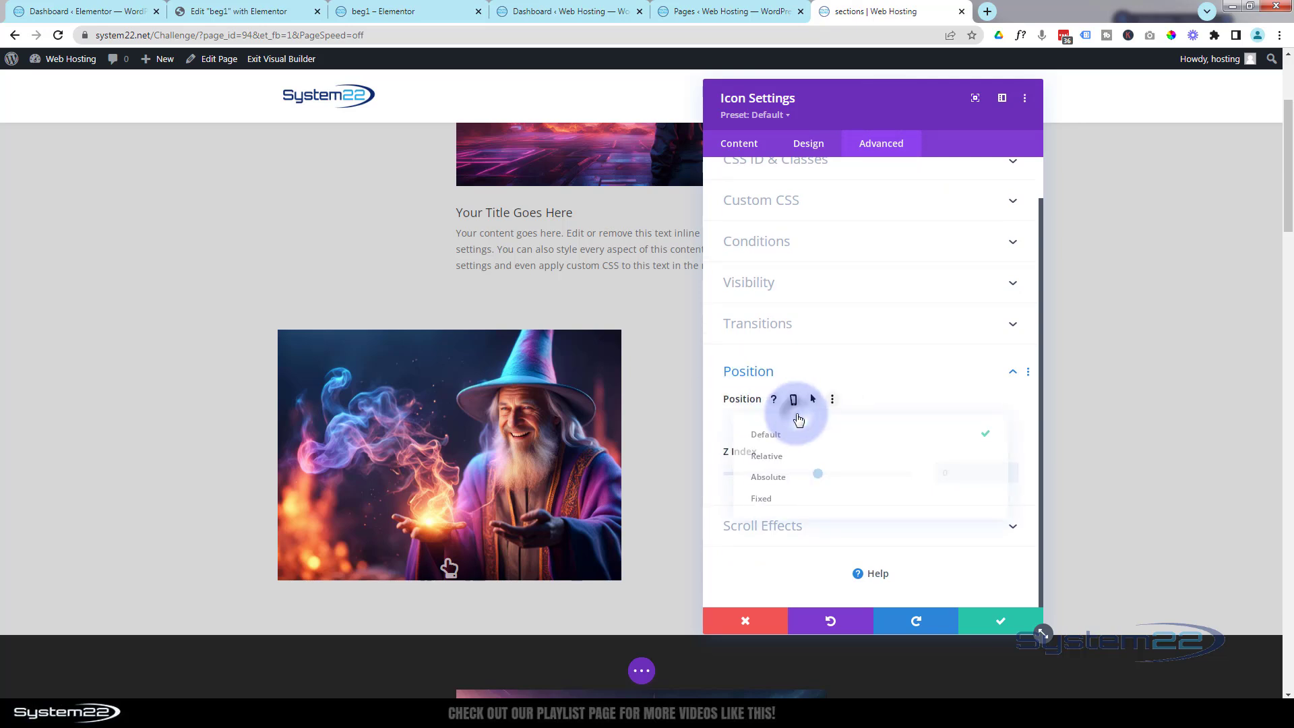
pyautogui.click(777, 478)
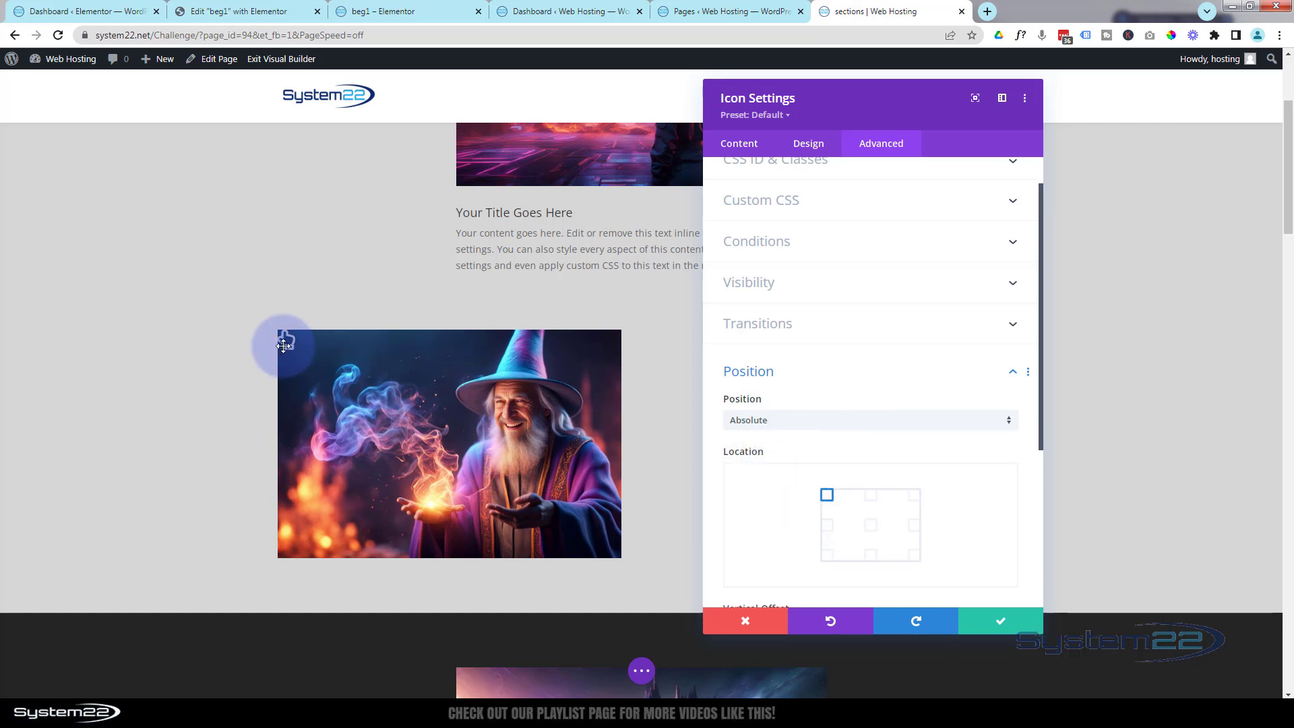
# - Place the hand icon at the bottom centre of the column with a 14px vertical offset, and save its settings
pyautogui.click(869, 496)
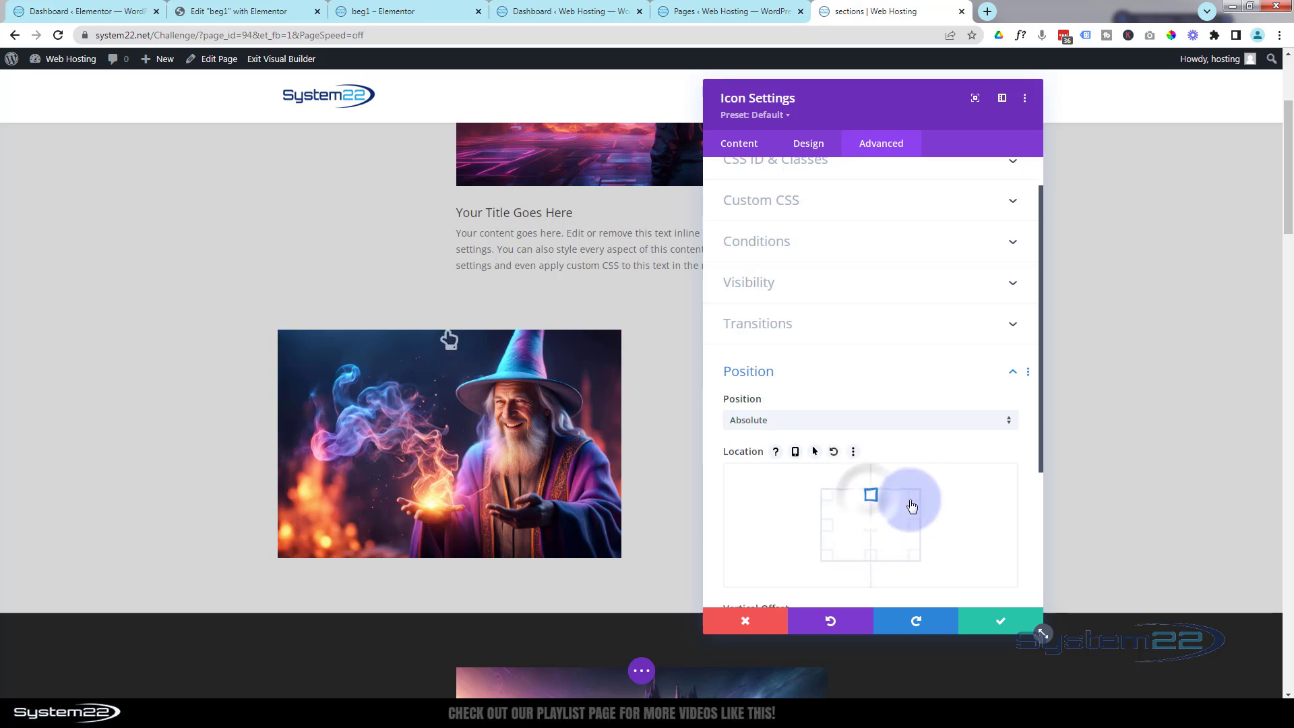
pyautogui.click(868, 527)
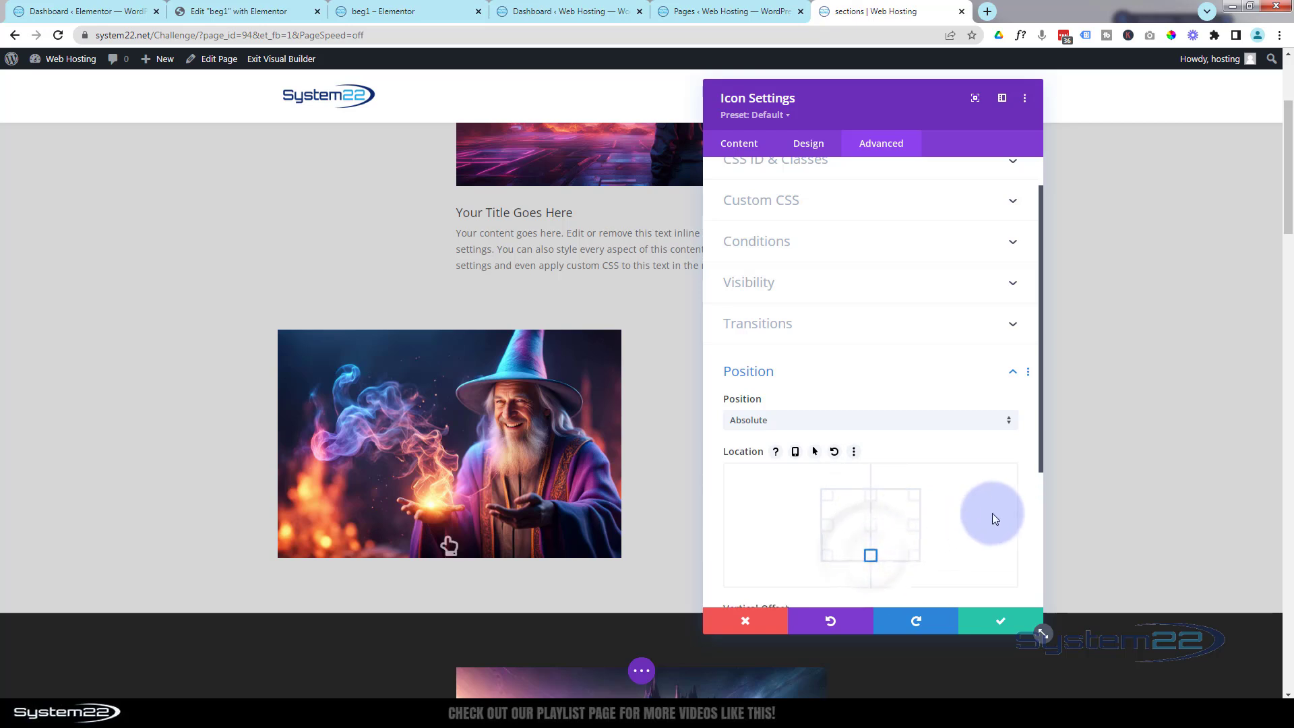
pyautogui.scroll(-2, 973, 515)
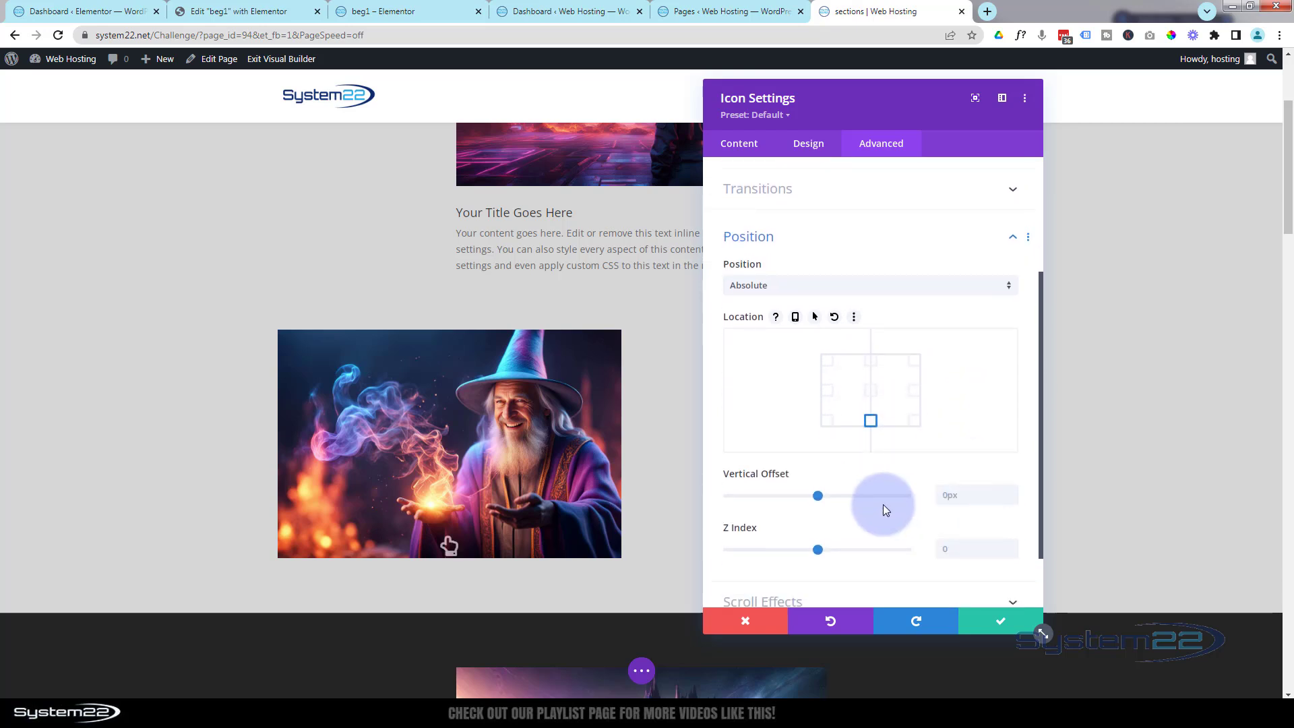
pyautogui.moveTo(818, 496); pyautogui.dragTo(819, 495)
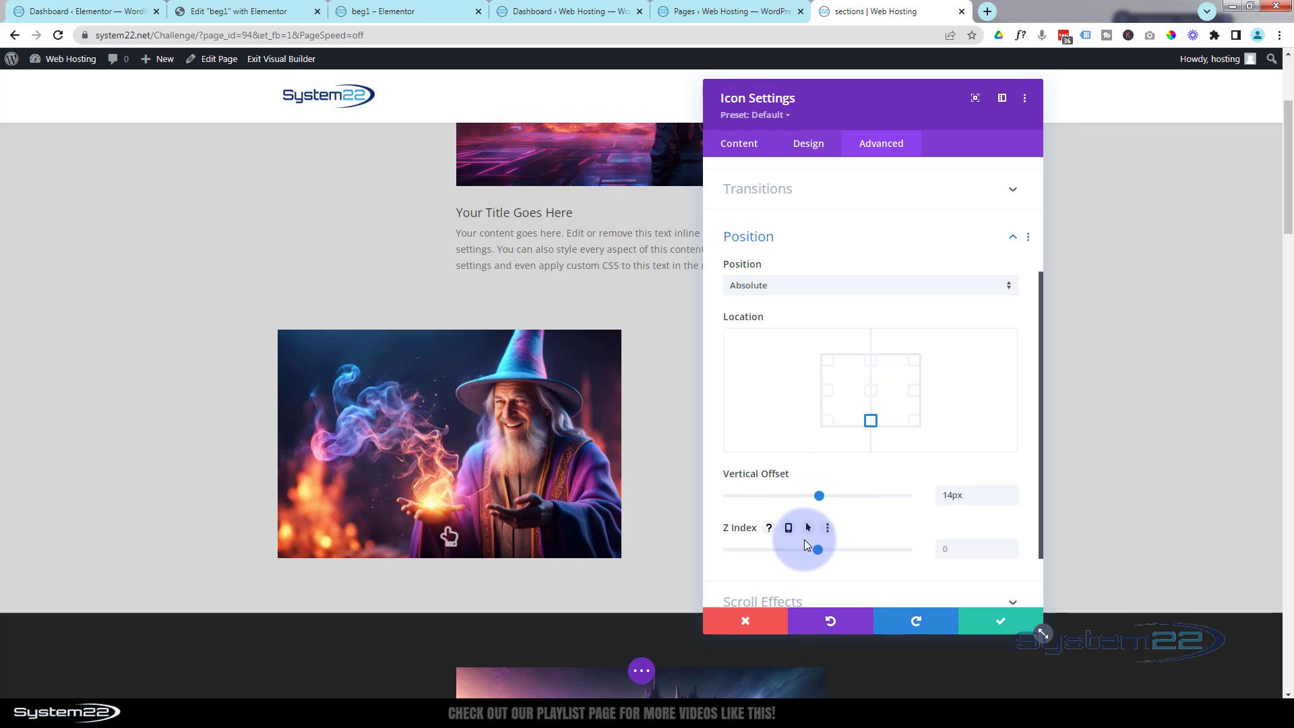
pyautogui.click(997, 625)
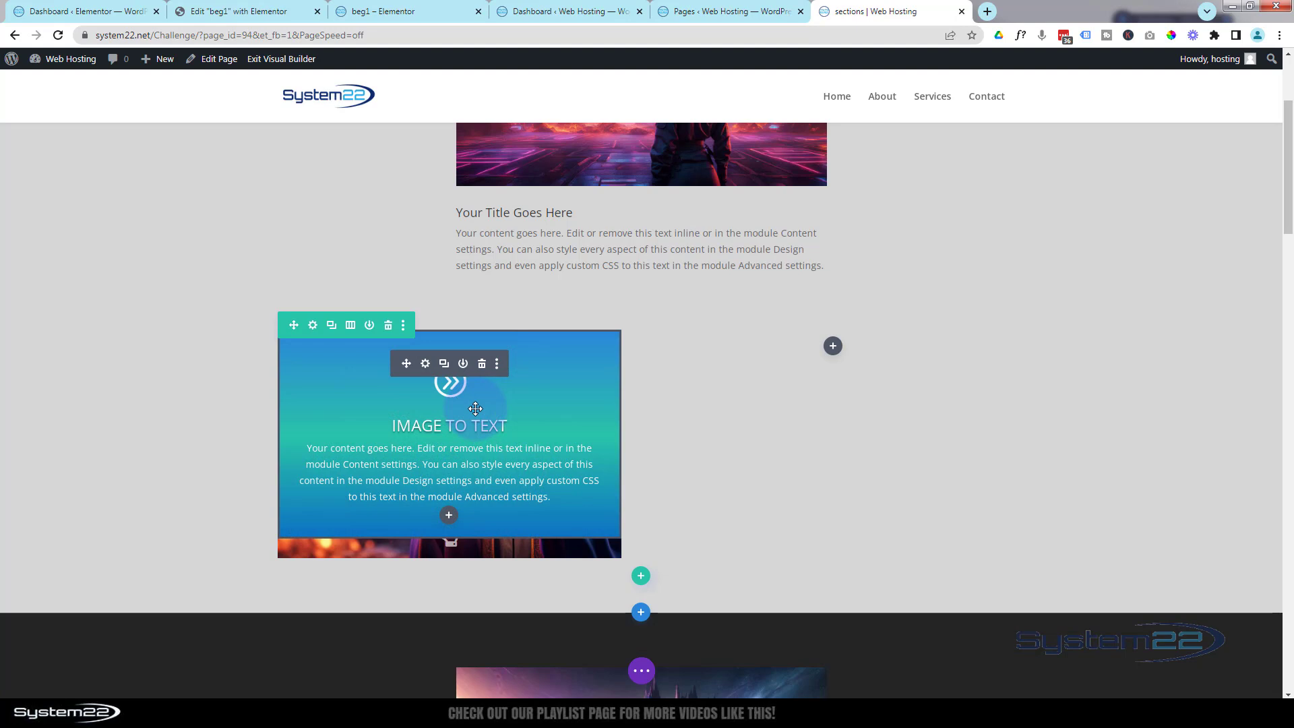
# - Set the Image to Text blurb's bottom margin to 0px and save the blurb's settings
pyautogui.moveTo(475, 409); pyautogui.dragTo(470, 448)
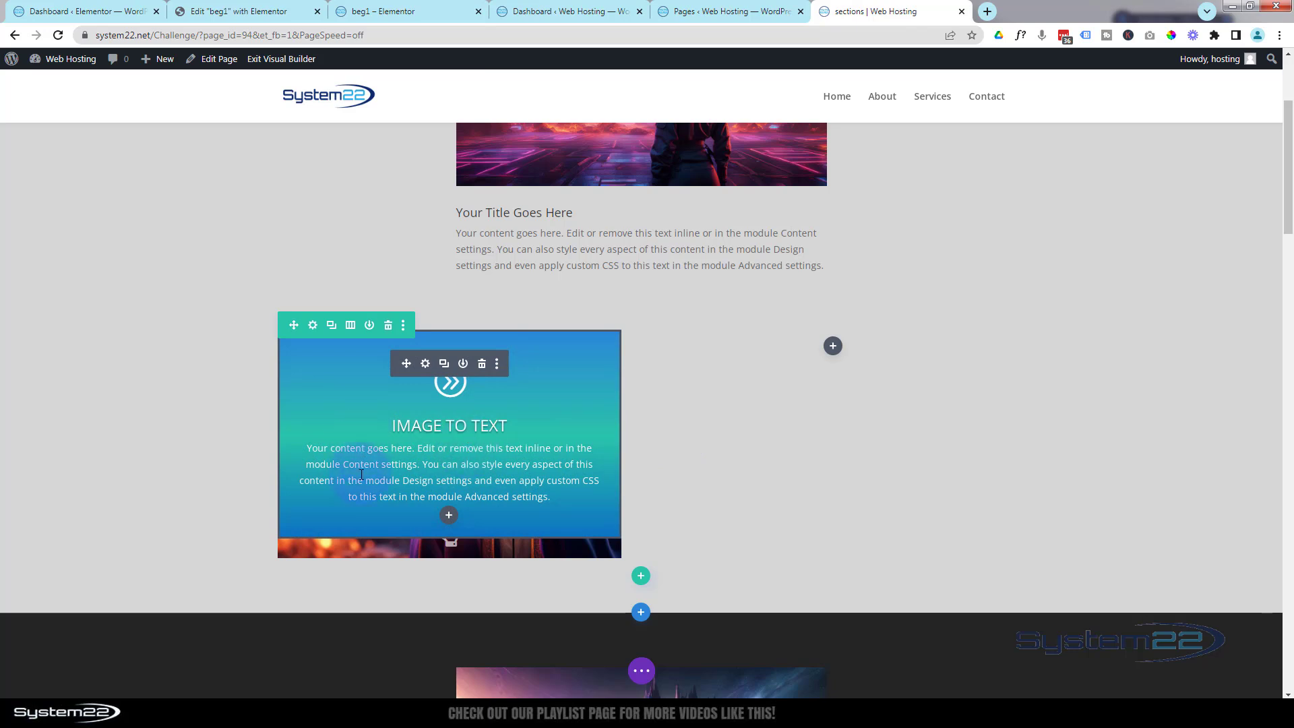
pyautogui.click(425, 364)
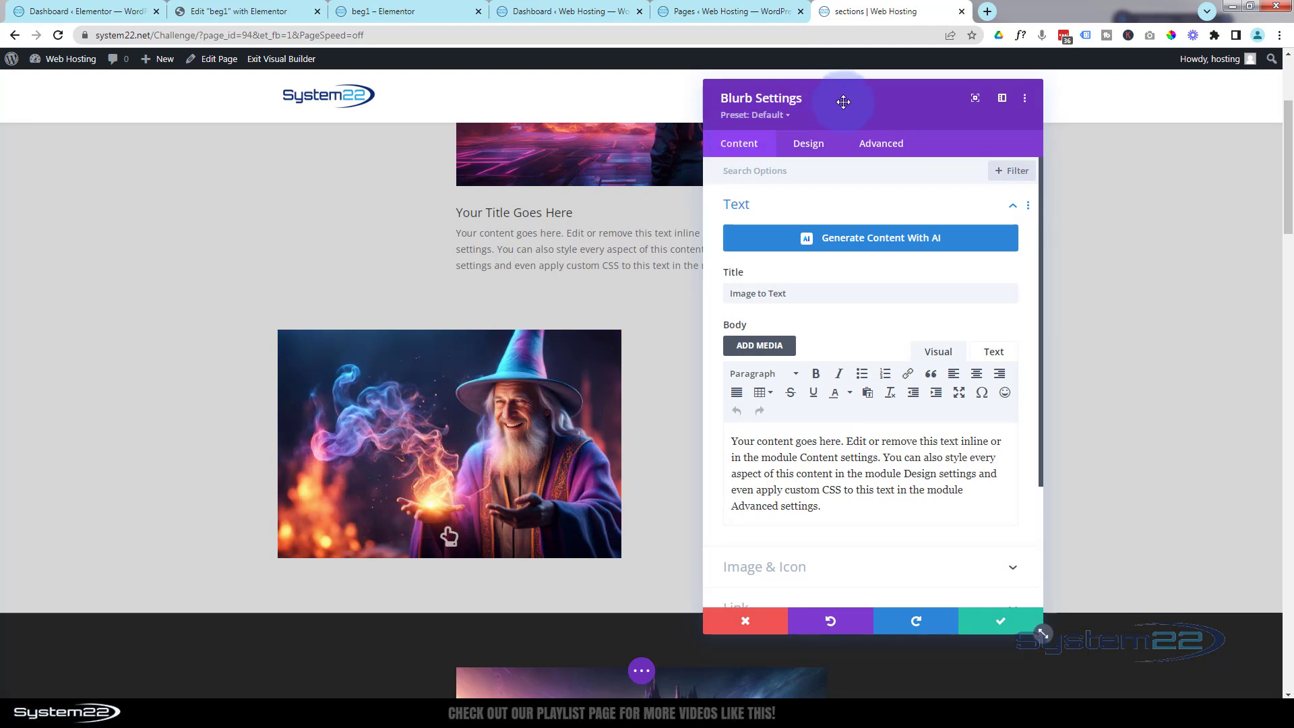
pyautogui.click(806, 145)
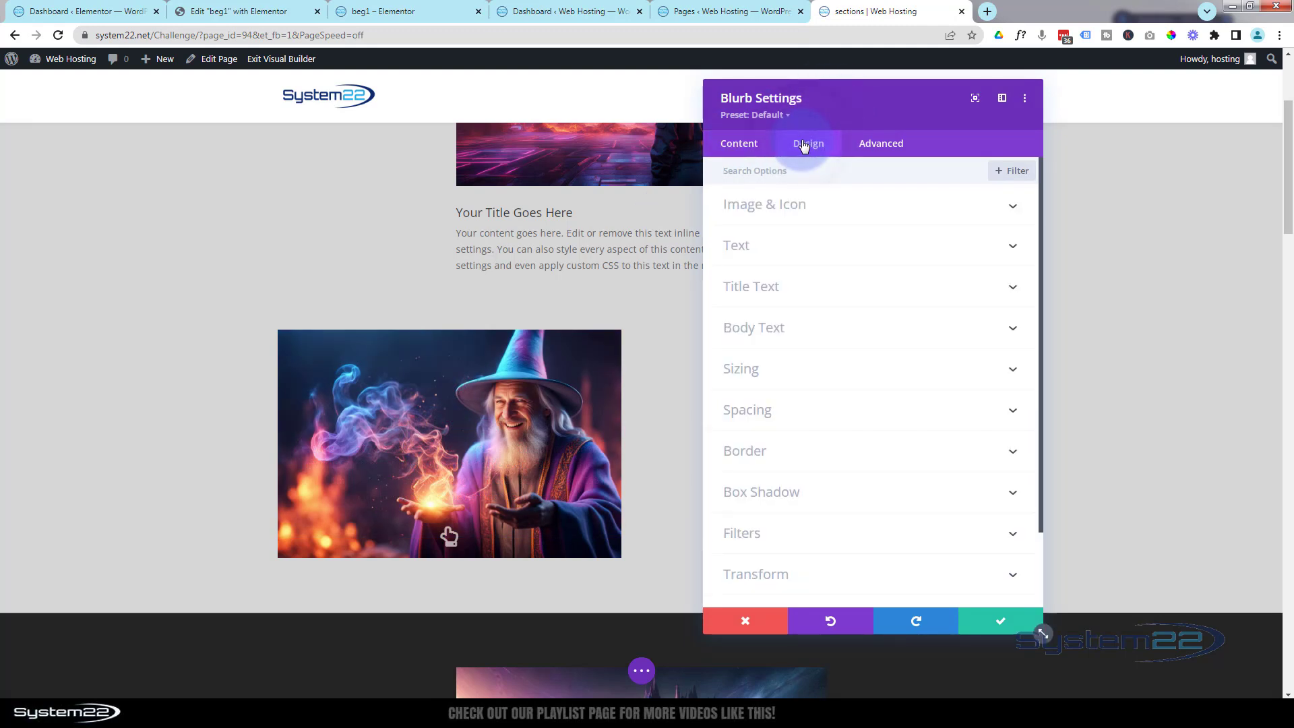
pyautogui.click(800, 409)
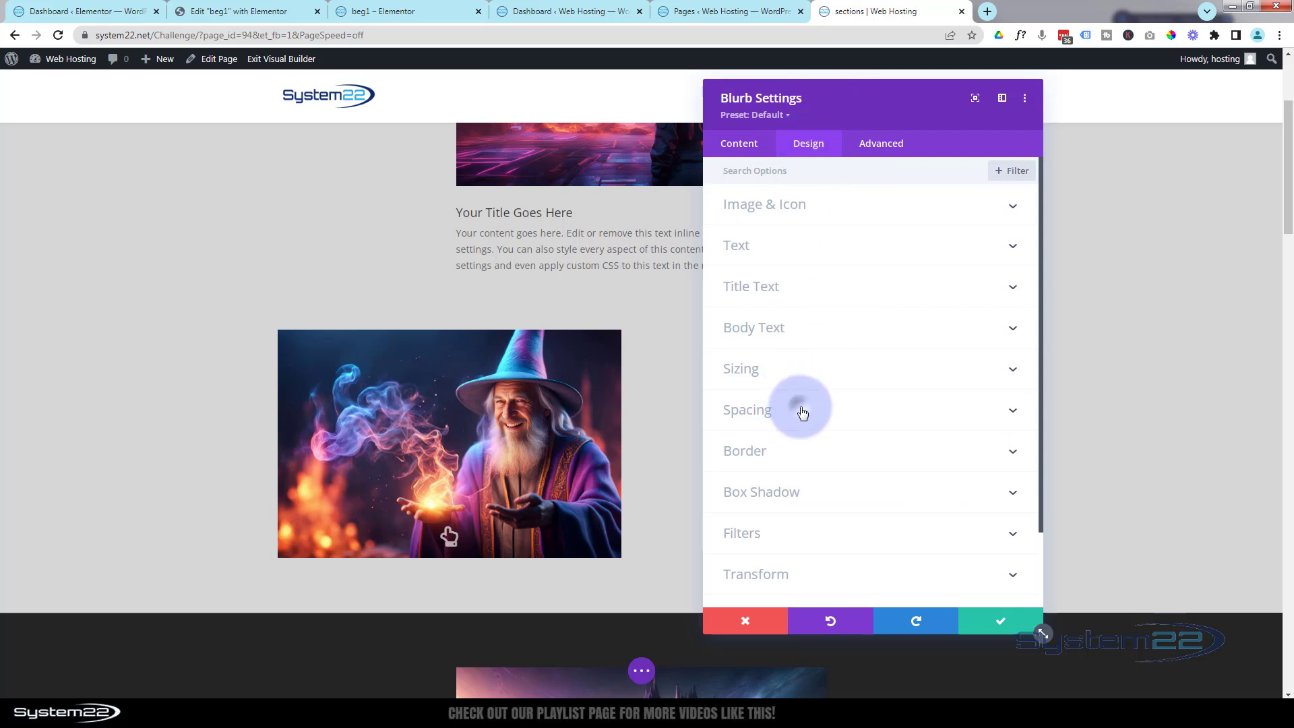
pyautogui.click(823, 233)
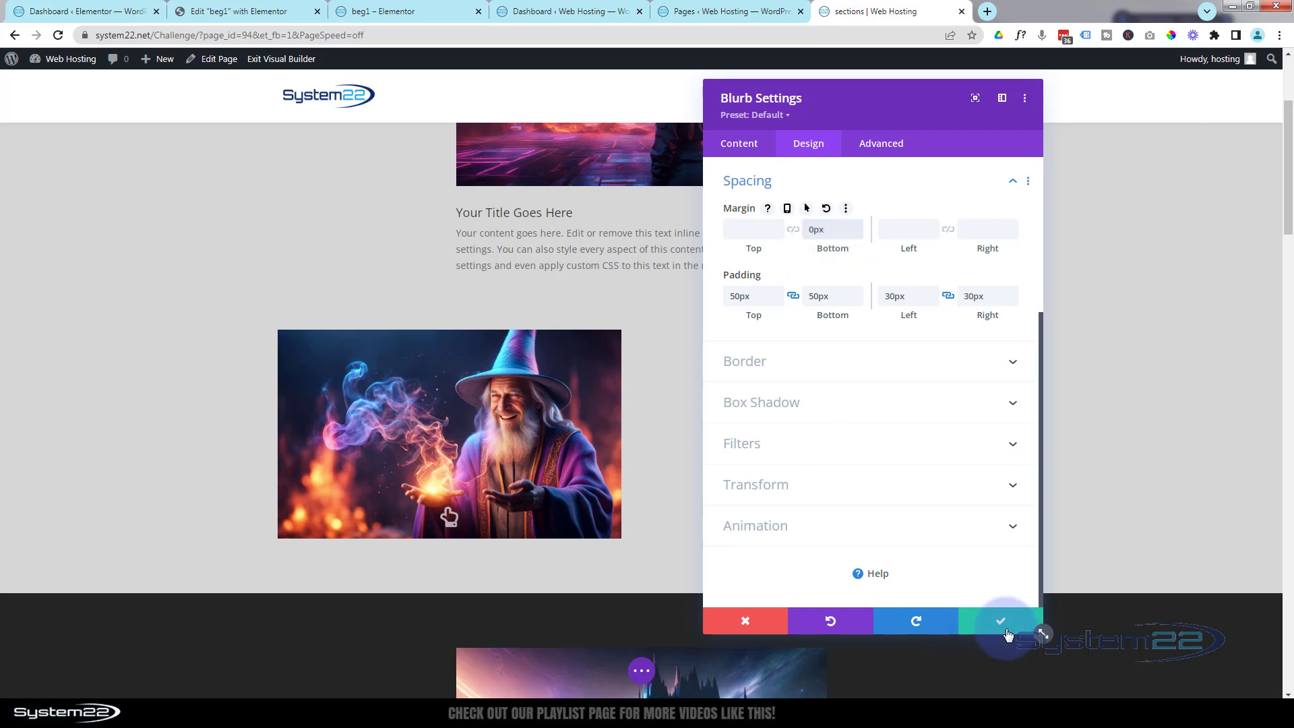
pyautogui.click(1005, 623)
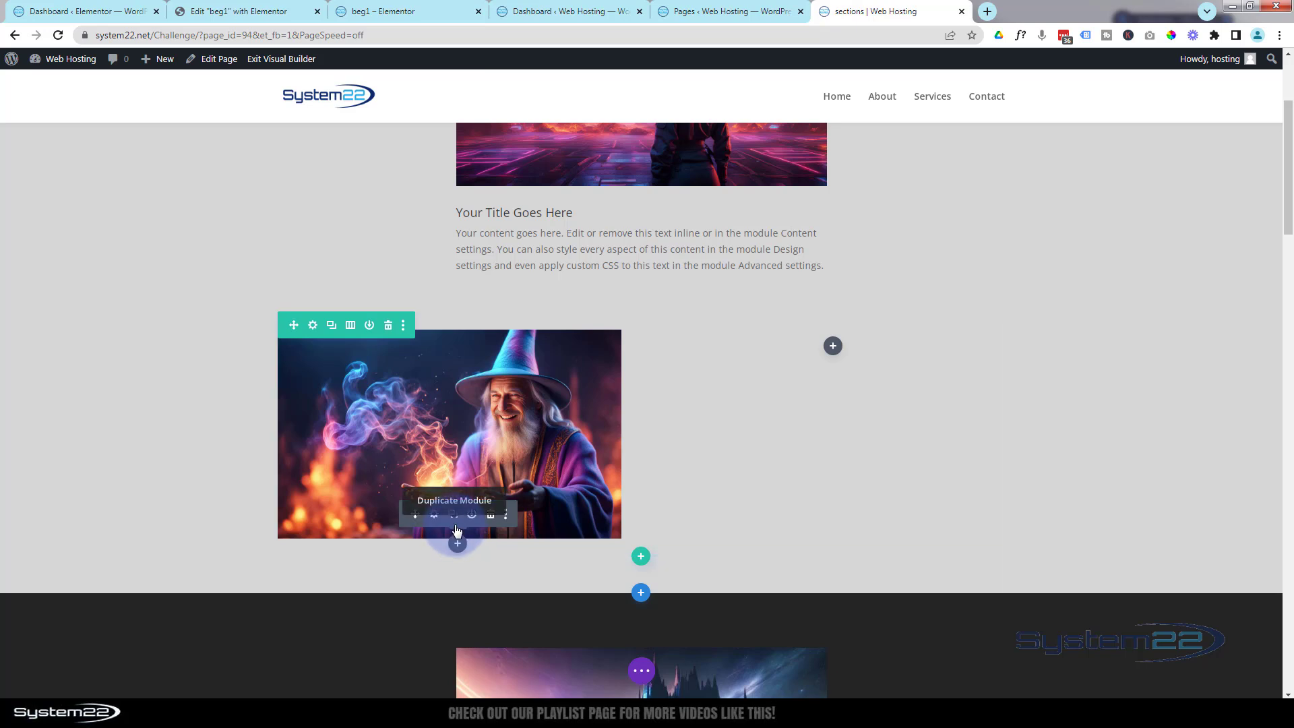
# - Open the hand icon's settings from the wireframe view and return to the desktop view of the blurb row
pyautogui.click(639, 671)
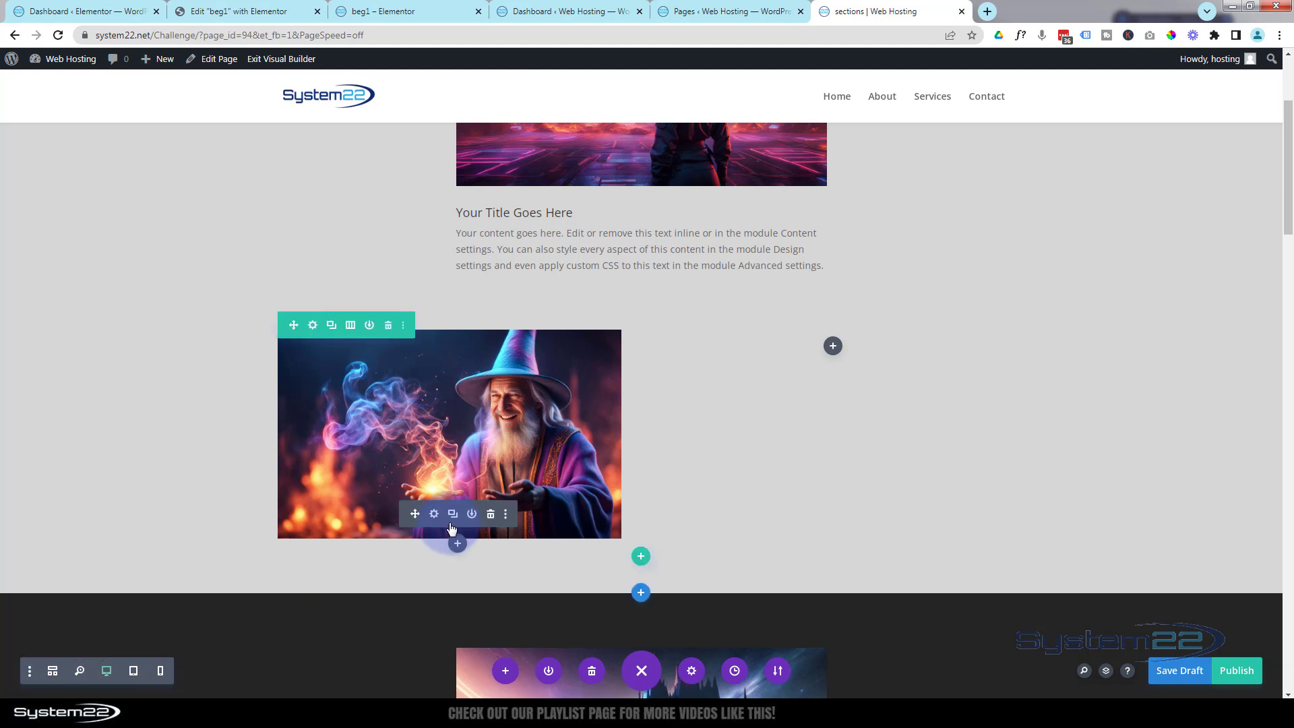
pyautogui.click(54, 671)
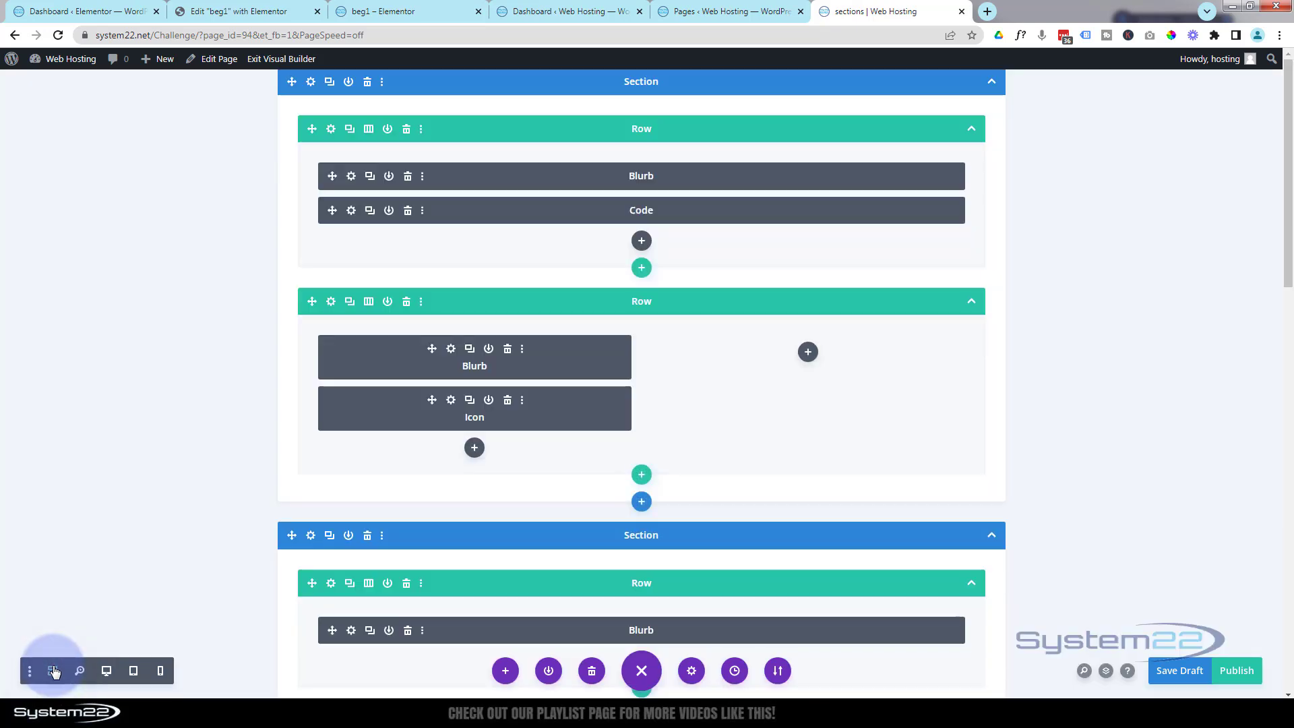
pyautogui.click(450, 401)
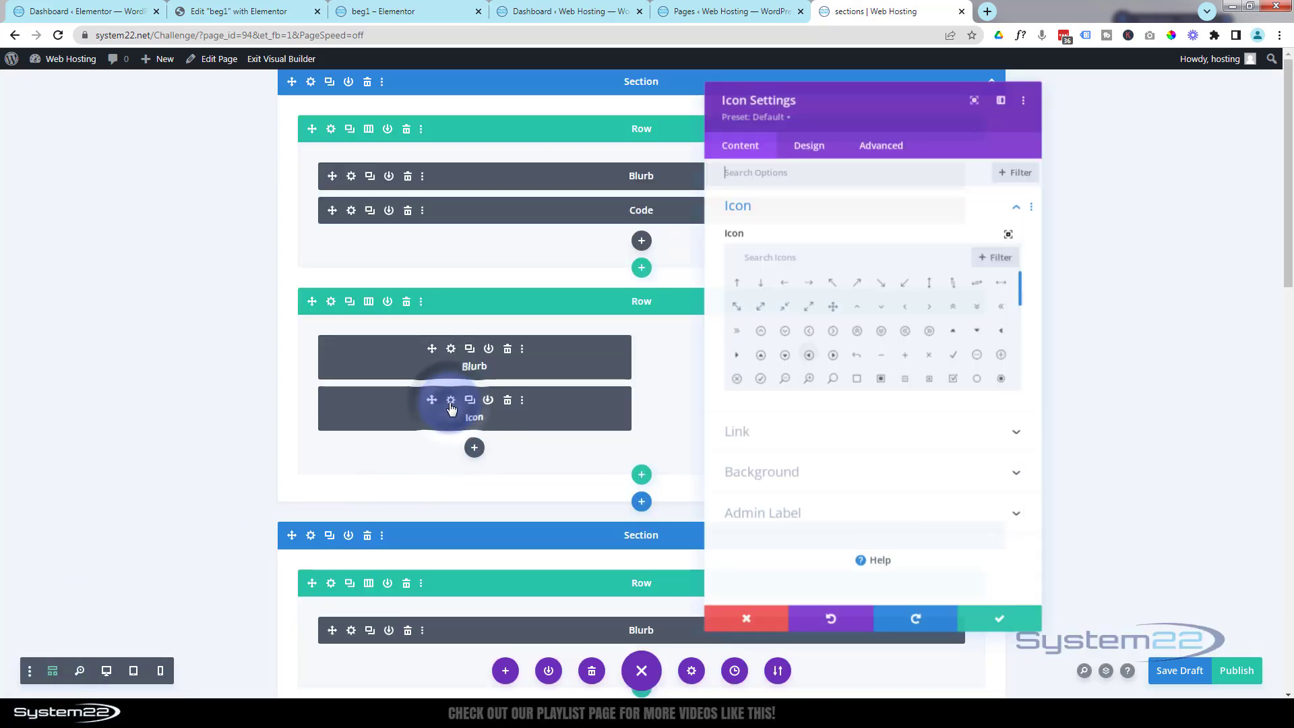
pyautogui.click(107, 671)
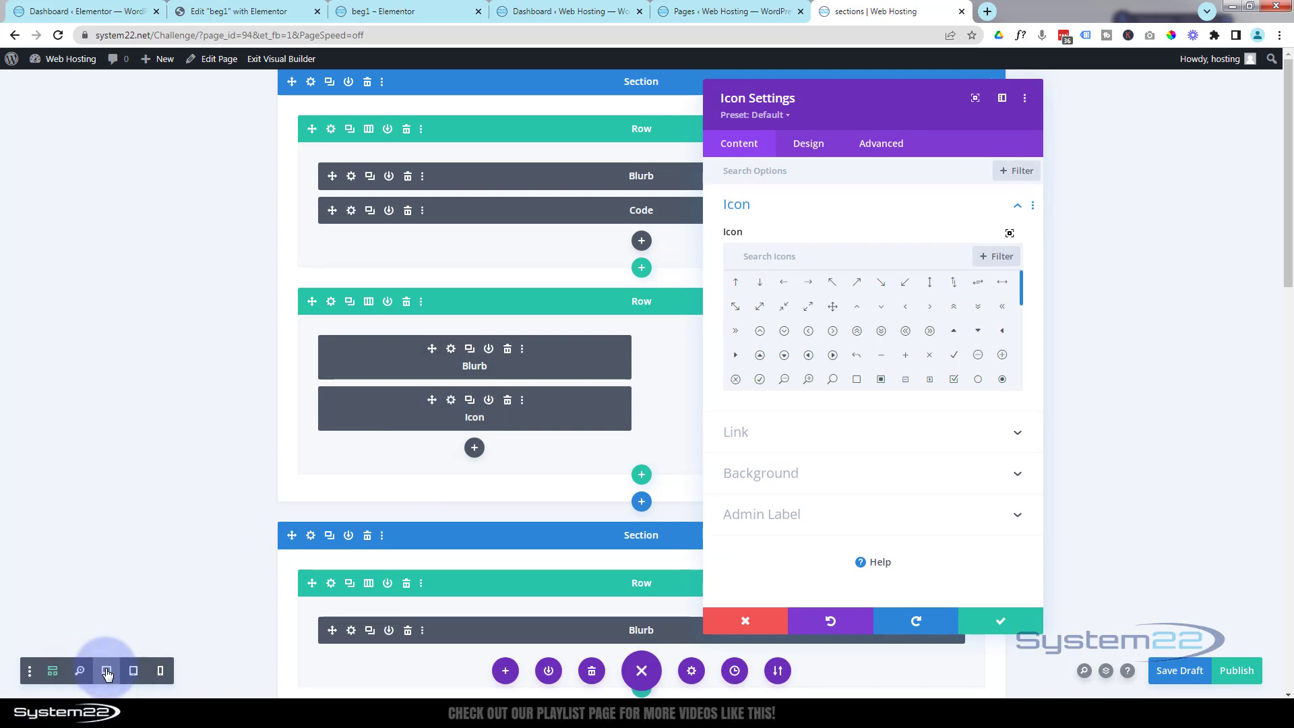
pyautogui.scroll(-5, 268, 488)
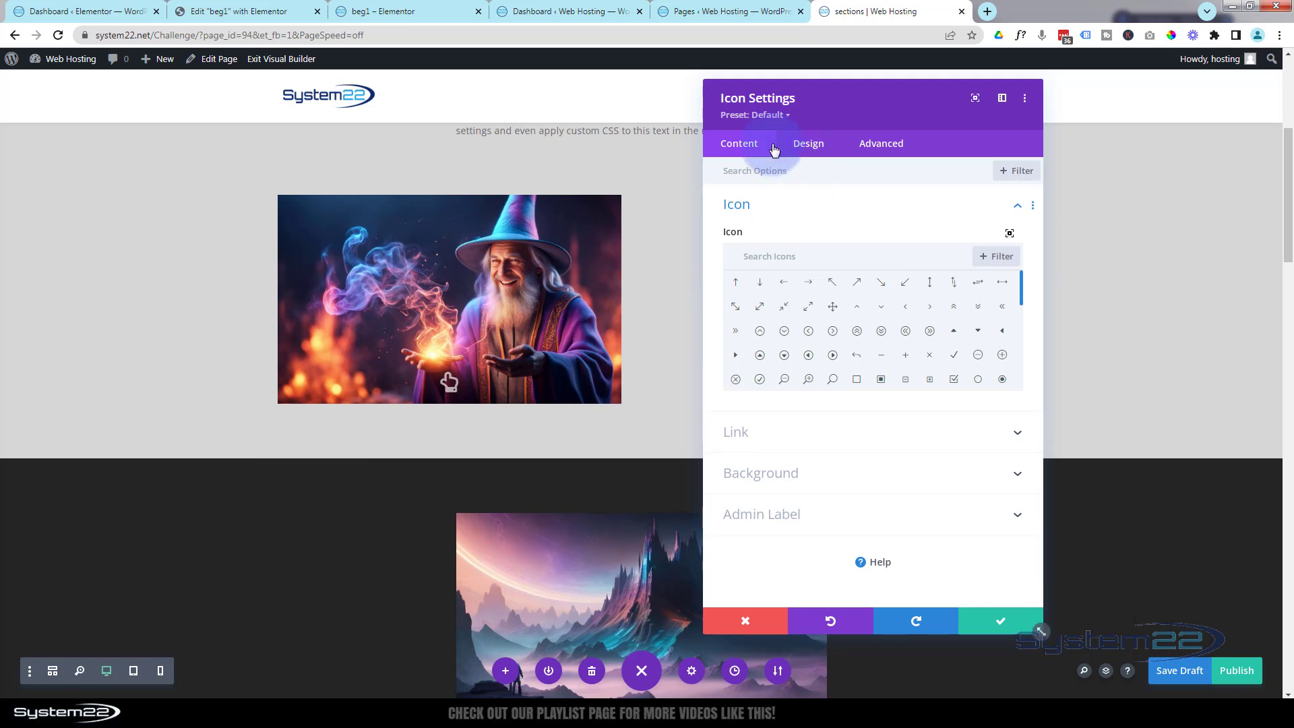
# - Disable the hand icon on Desktop in its visibility options and save its settings
pyautogui.click(890, 145)
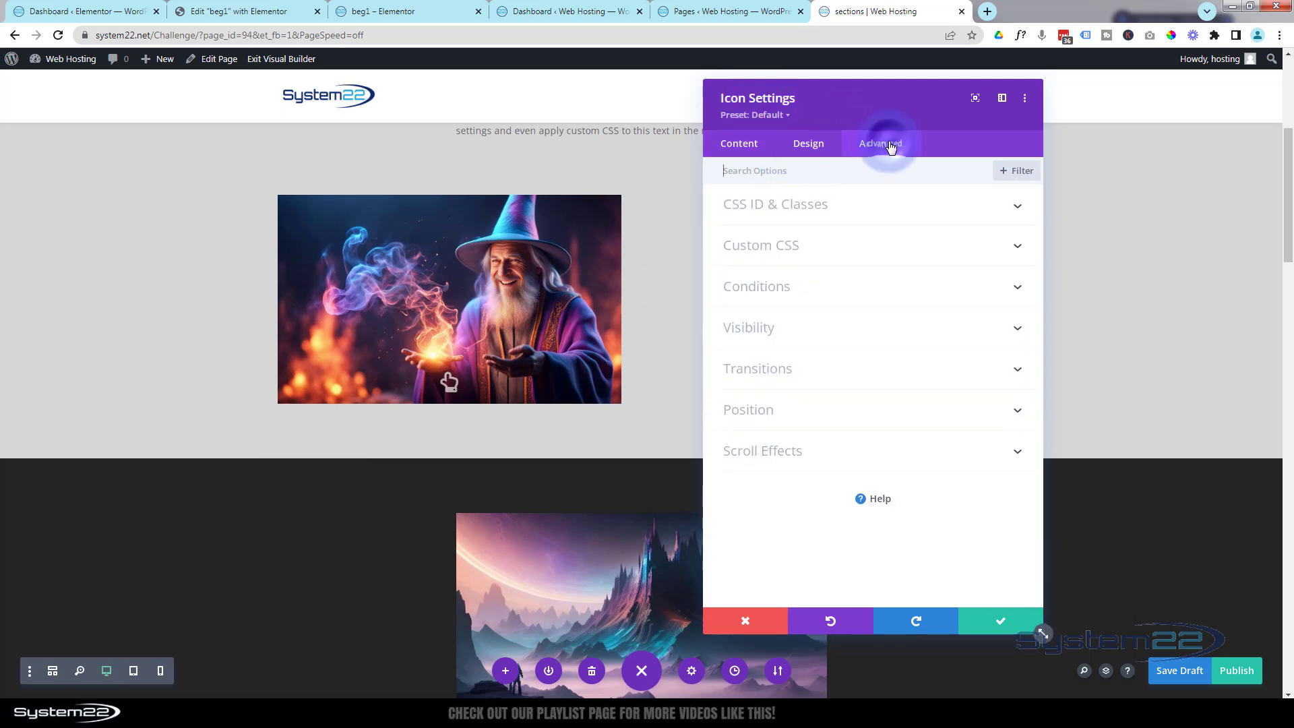
pyautogui.click(819, 335)
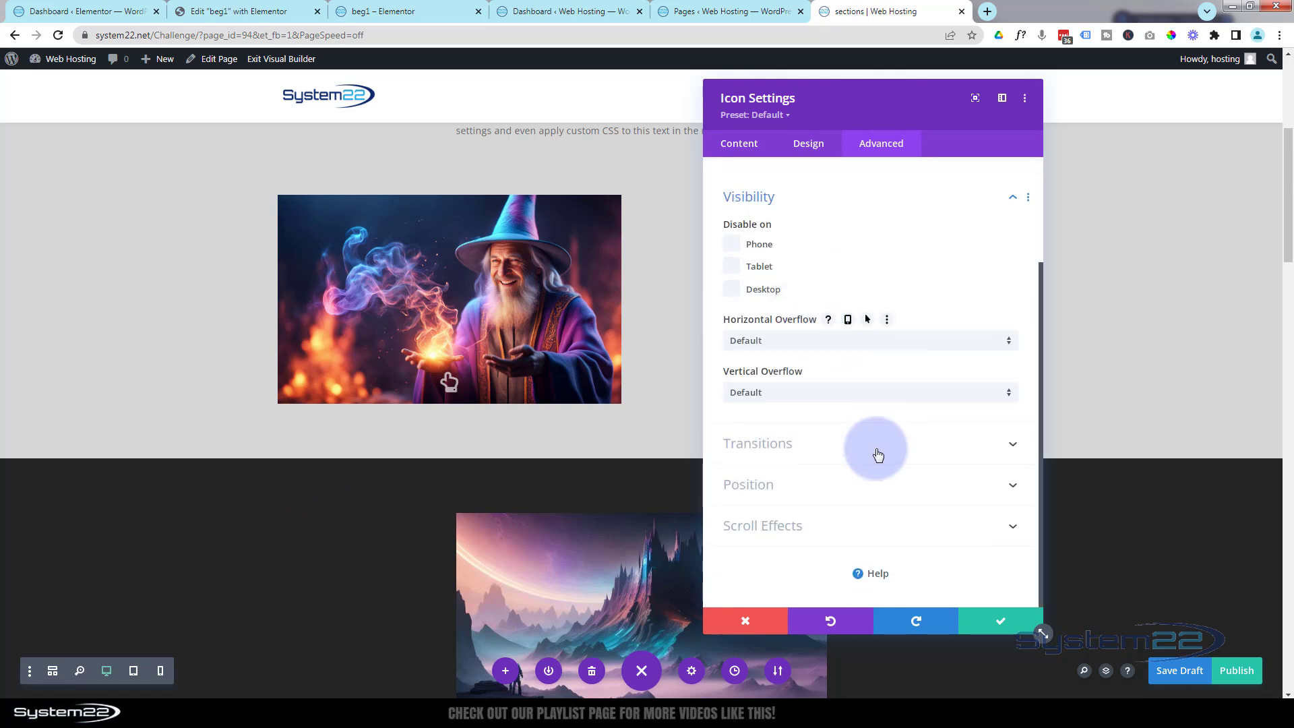
pyautogui.click(732, 289)
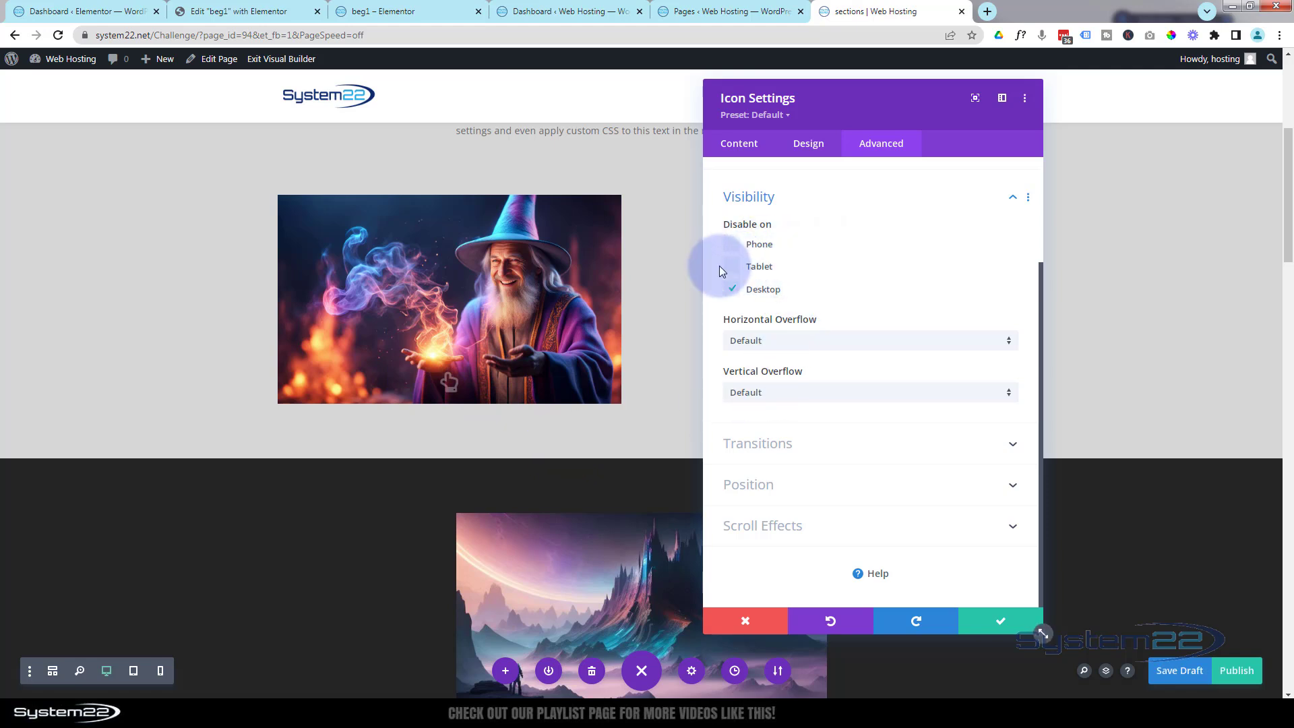
pyautogui.click(1000, 623)
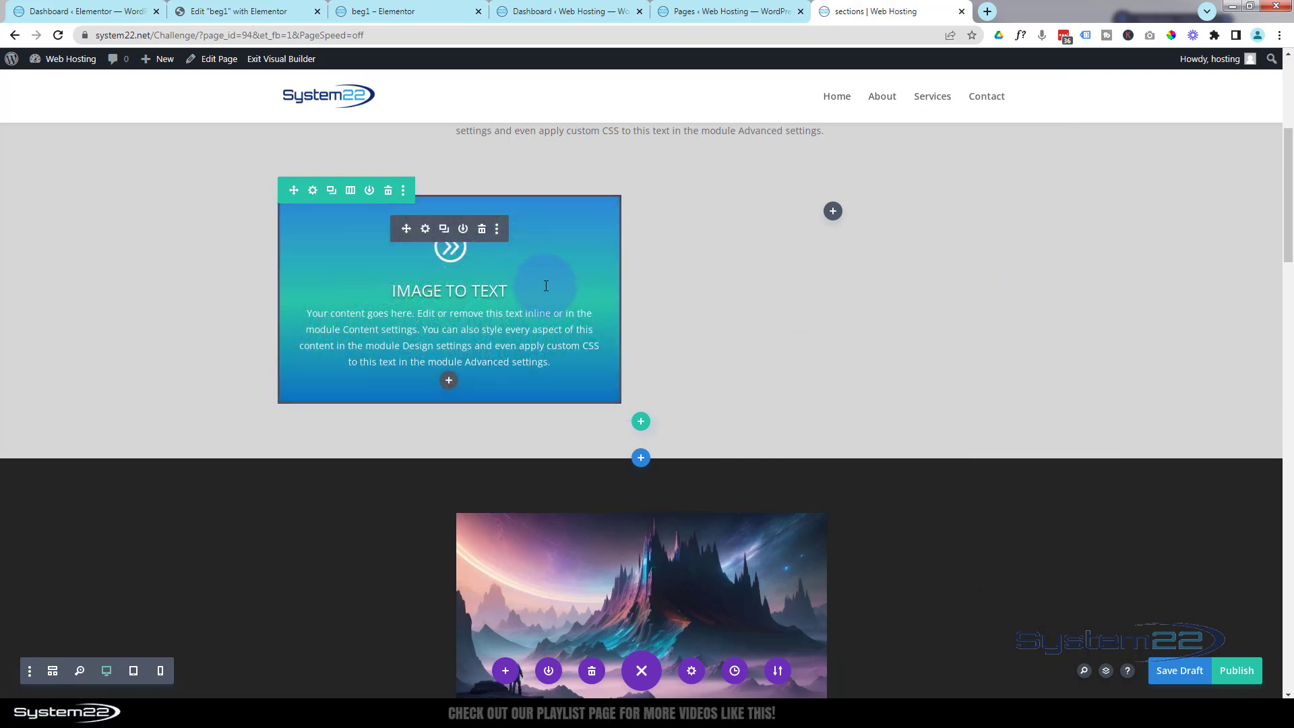
# - Duplicate the Image to Text blurb into the empty second column and title the copy "text to Image"
pyautogui.click(442, 230)
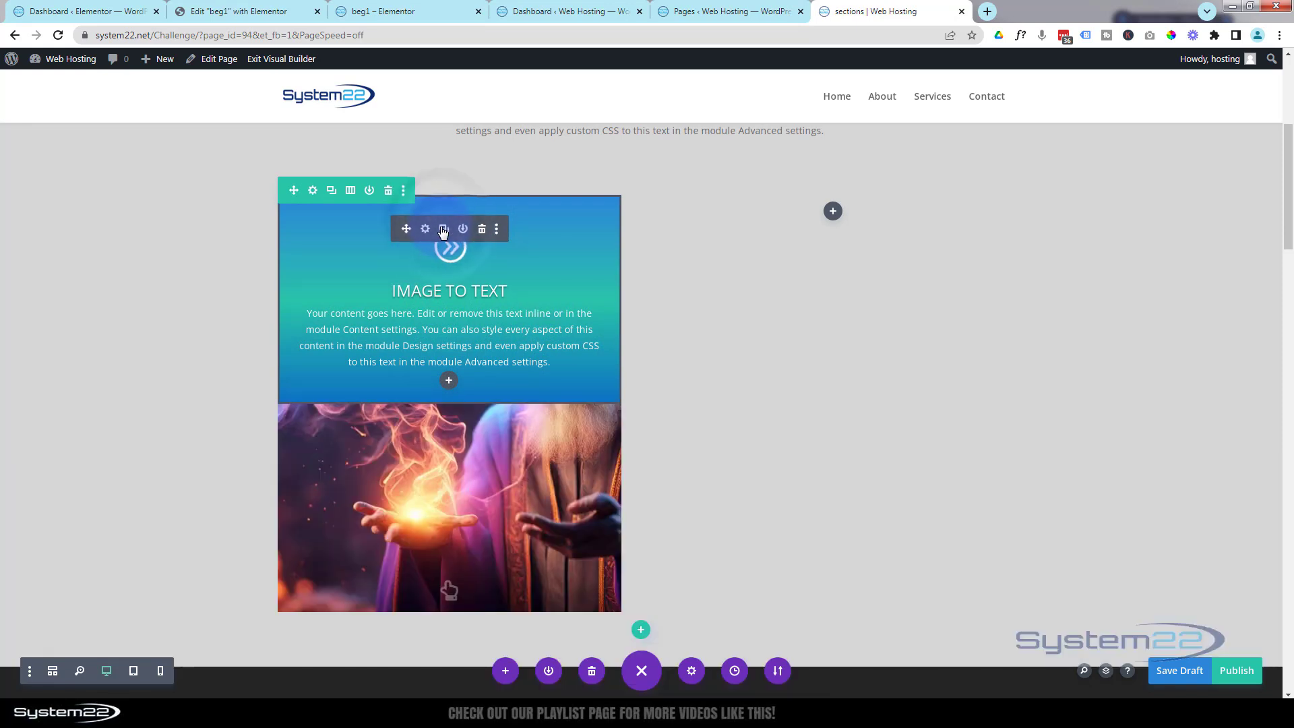
pyautogui.moveTo(405, 229); pyautogui.dragTo(837, 212)
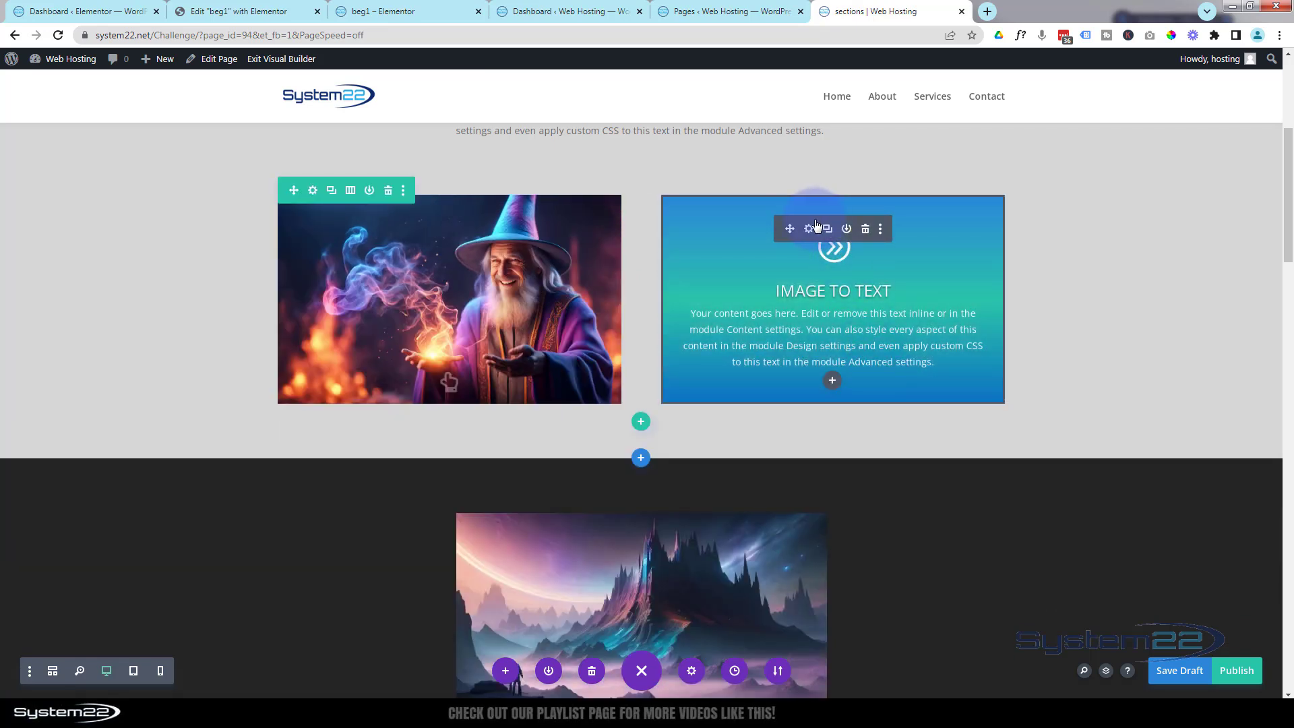
pyautogui.click(810, 229)
pyautogui.click(761, 295)
pyautogui.moveTo(805, 294); pyautogui.dragTo(676, 311)
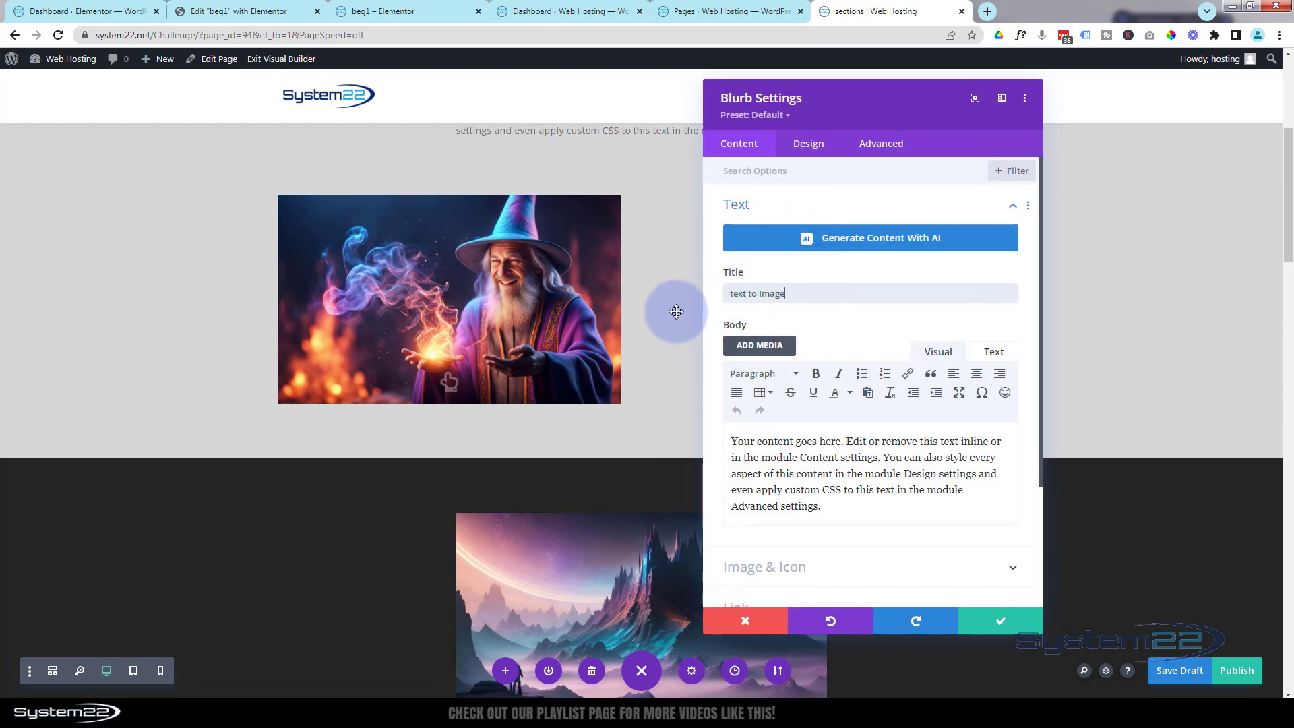
# - Set the Text to Image blurb's default desktop opacity filter to 100%
pyautogui.click(812, 147)
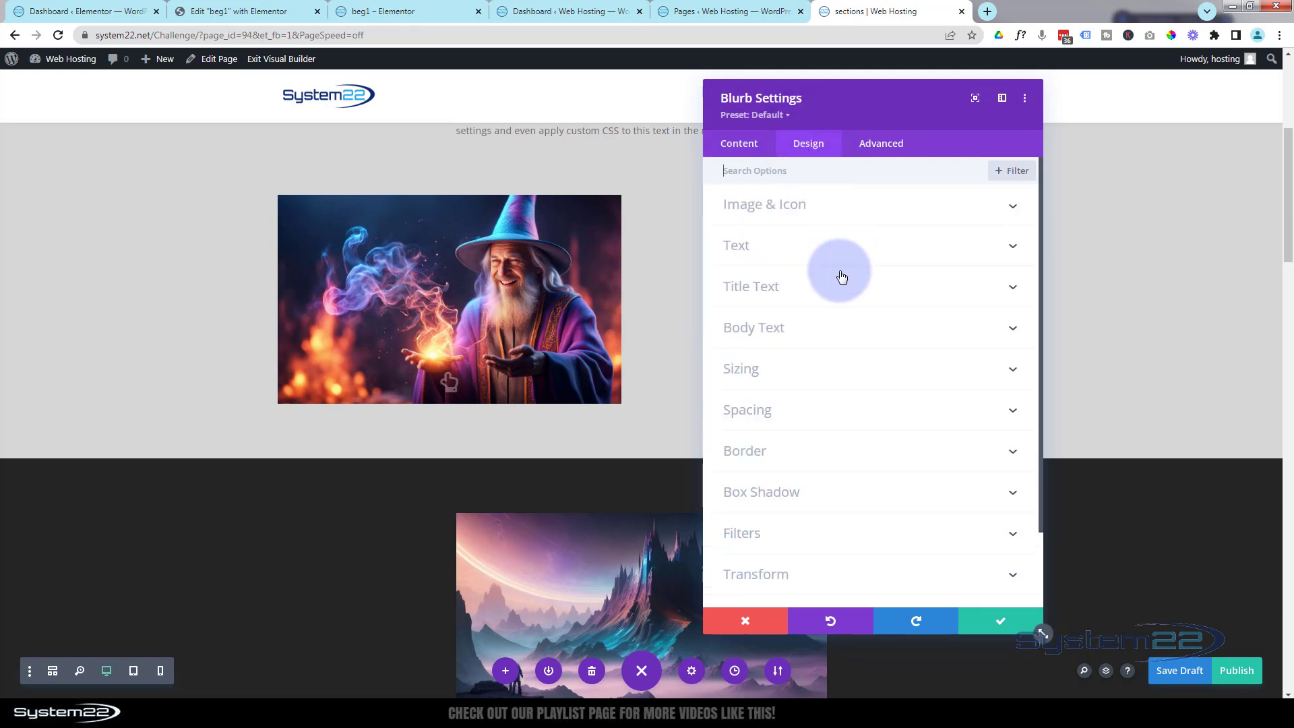
pyautogui.click(833, 533)
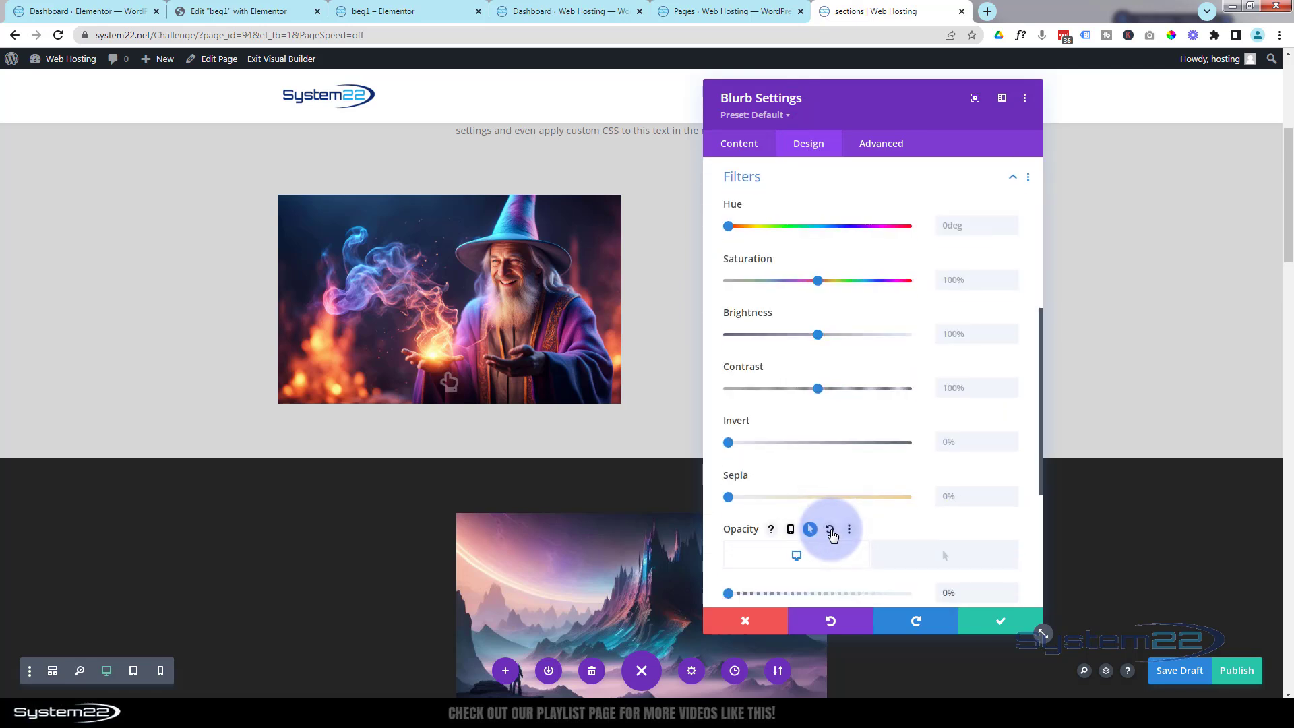
pyautogui.scroll(-2, 887, 442)
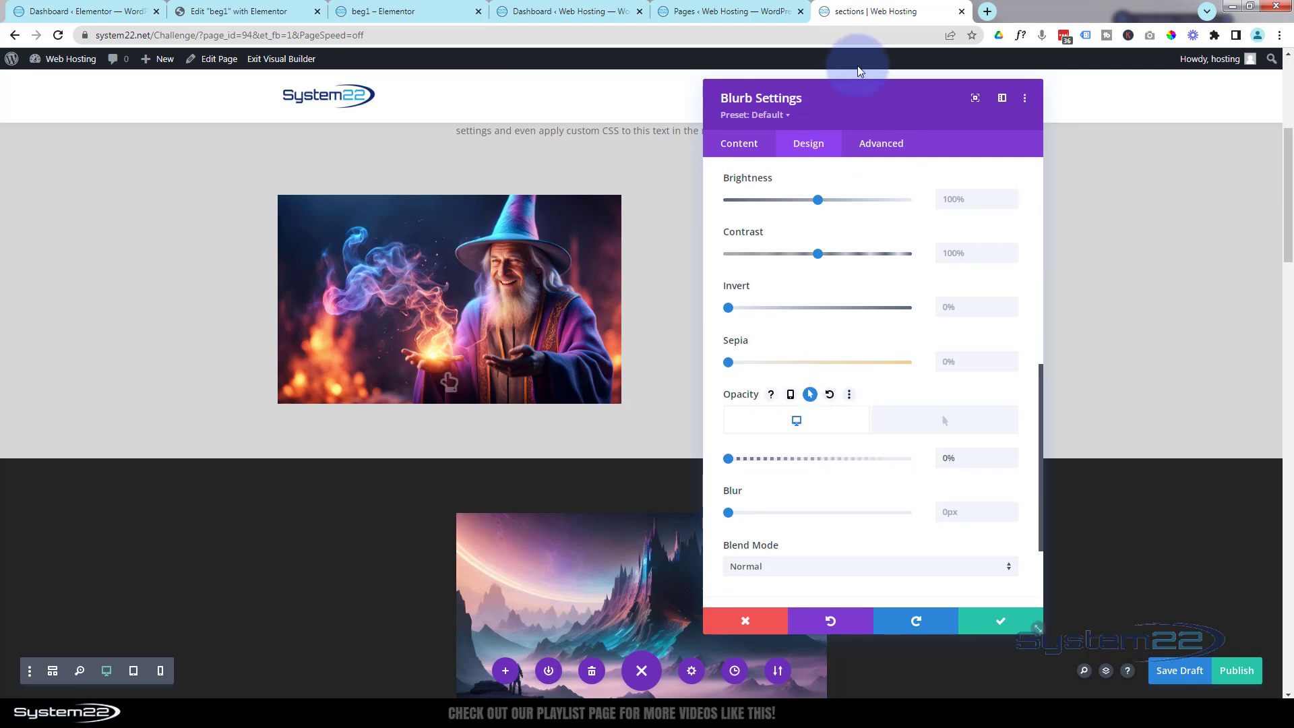
pyautogui.moveTo(866, 116); pyautogui.dragTo(447, 145)
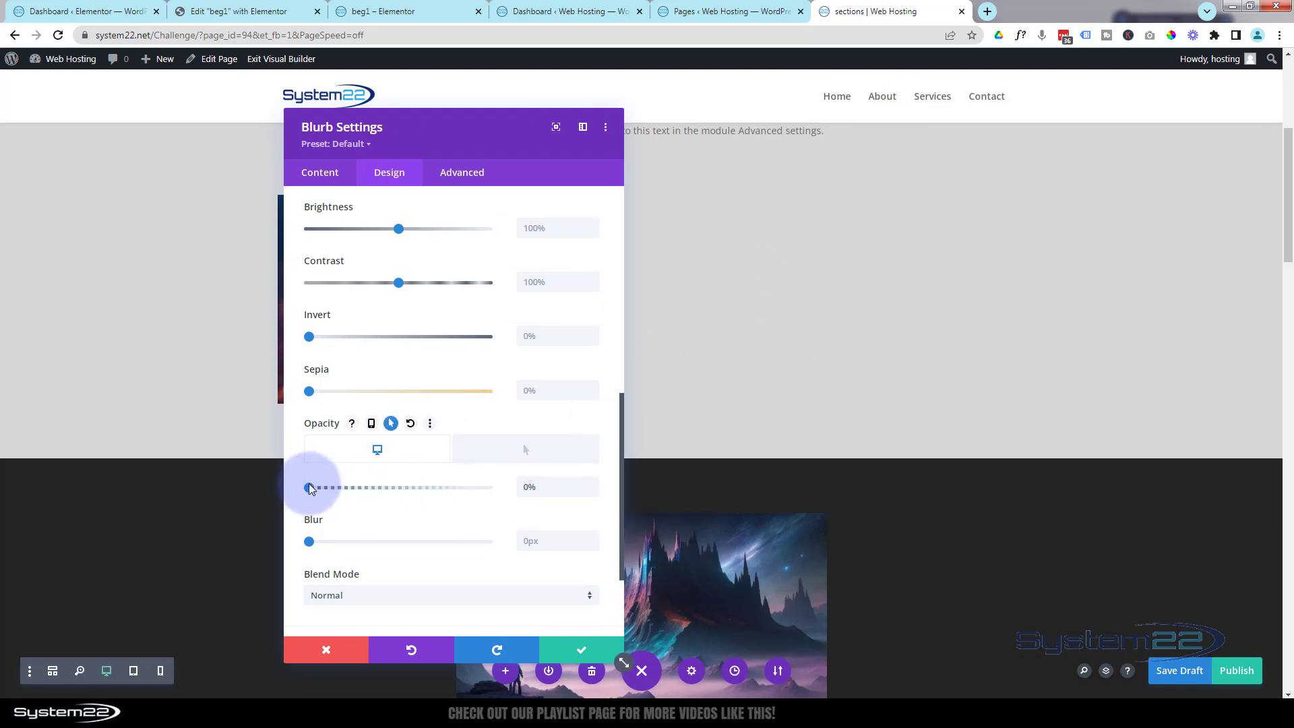
pyautogui.moveTo(309, 488); pyautogui.dragTo(504, 495)
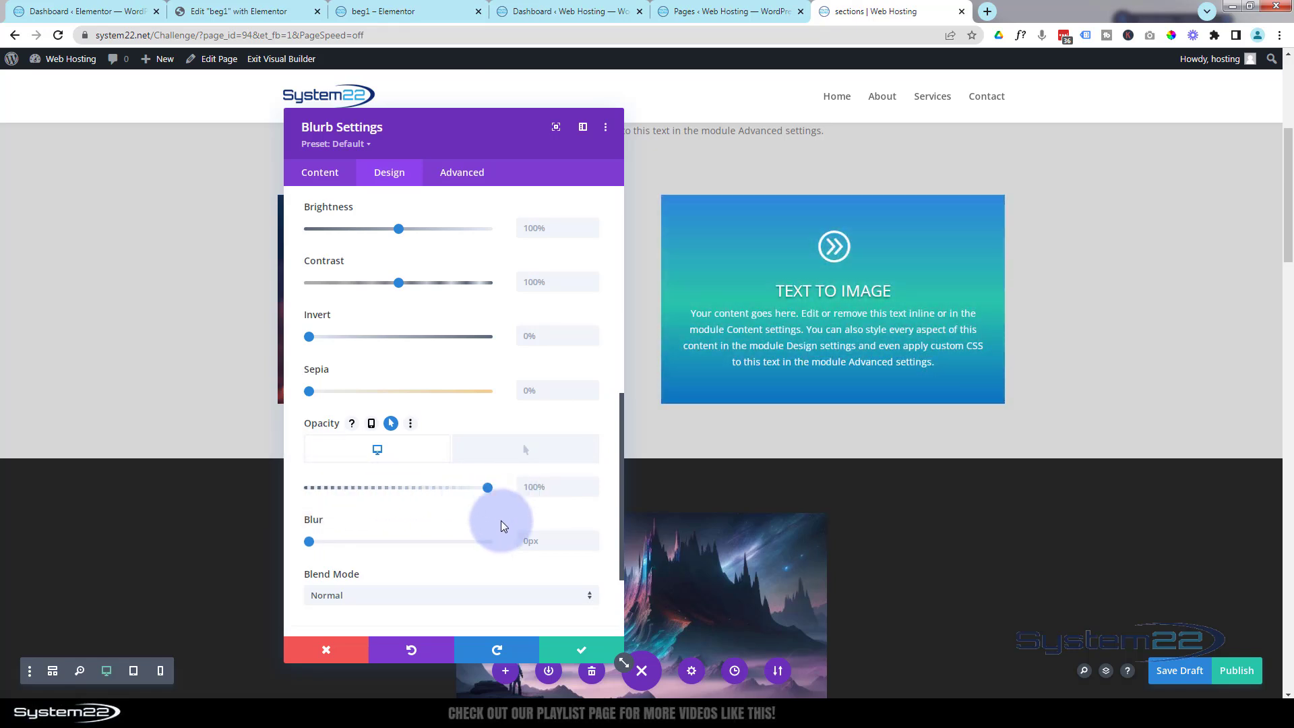
pyautogui.click(530, 483)
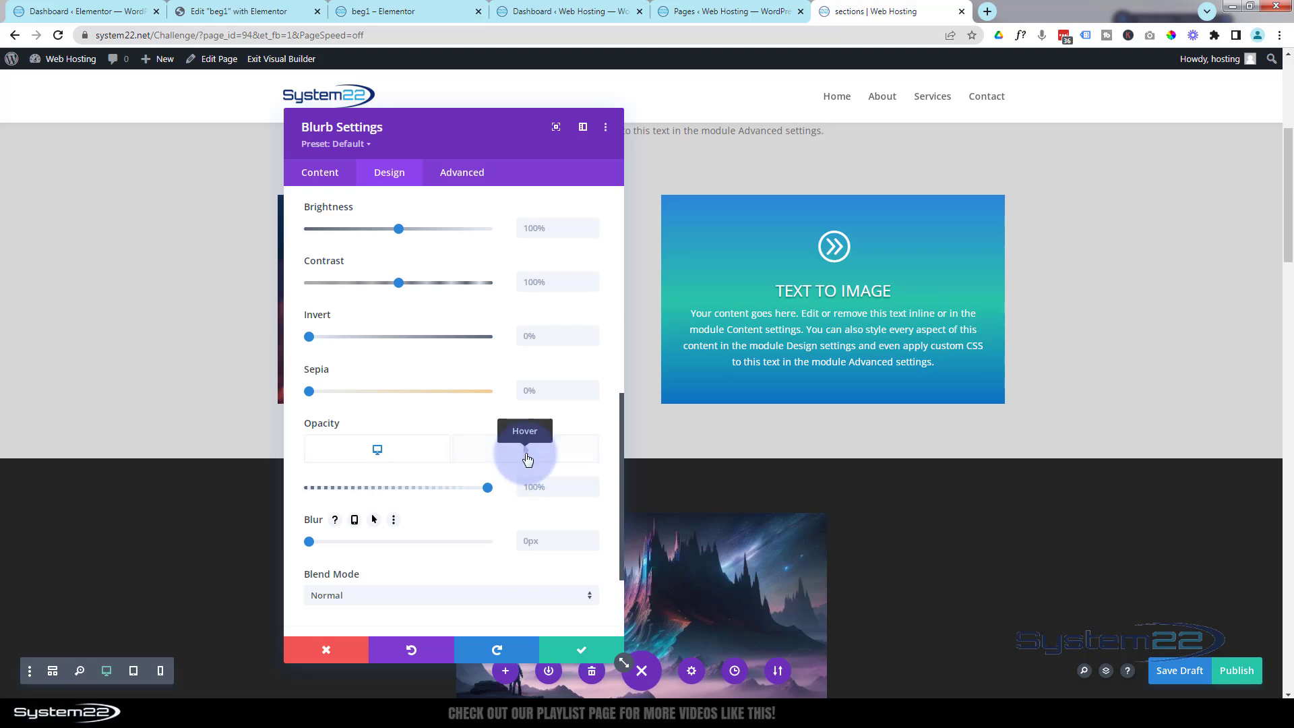
# - Set the Text to Image blurb's hover-state opacity to 0% and save its settings
pyautogui.click(527, 451)
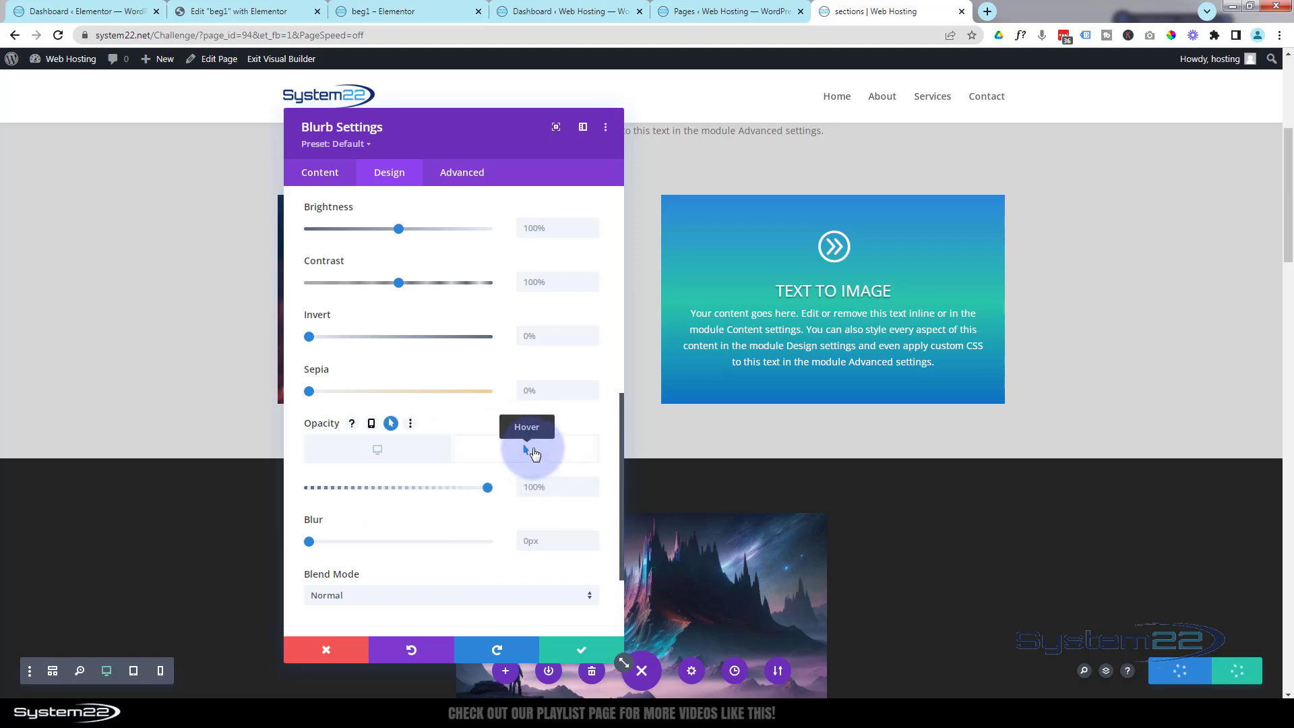
pyautogui.click(483, 490)
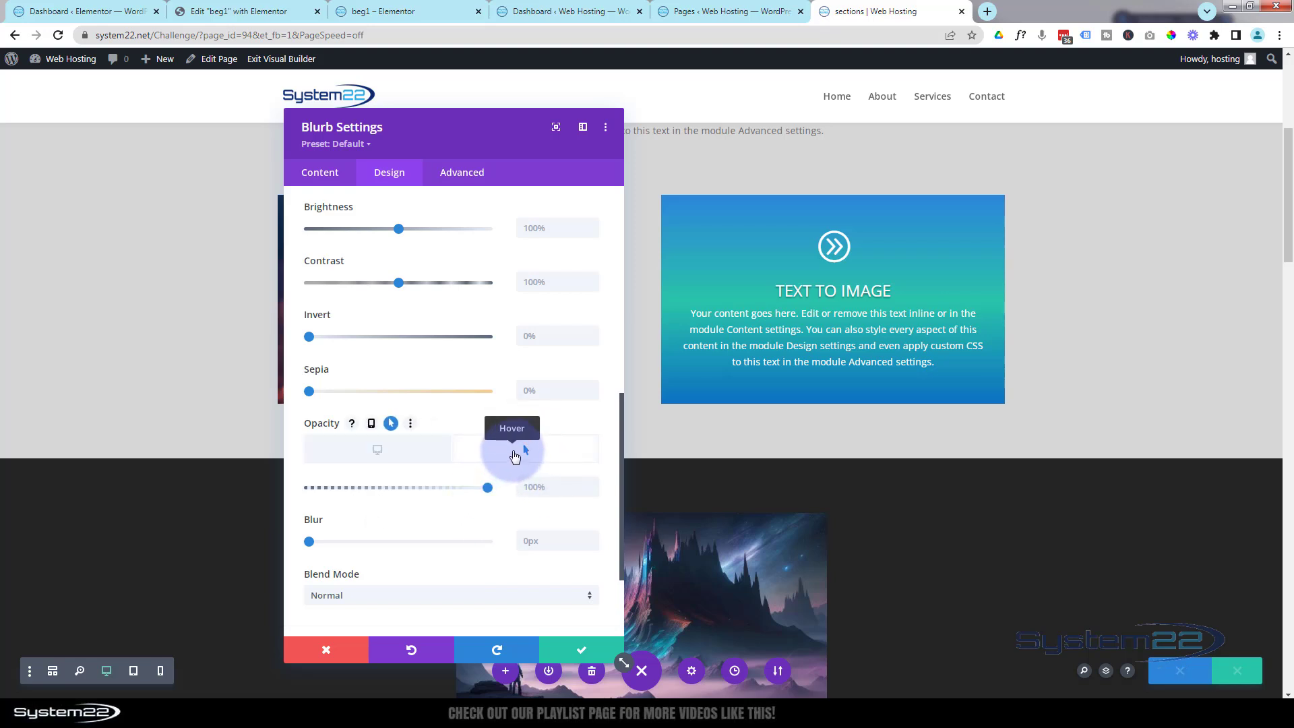
pyautogui.moveTo(486, 489); pyautogui.dragTo(280, 496)
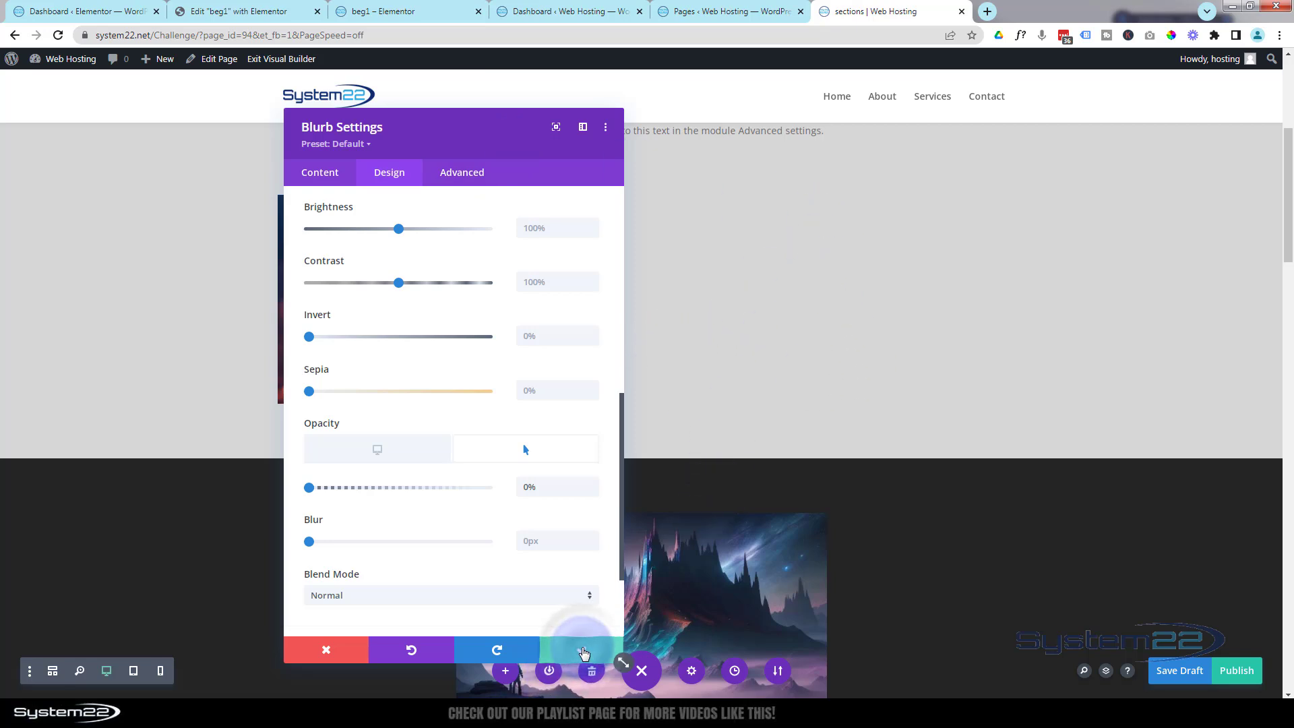
pyautogui.click(583, 651)
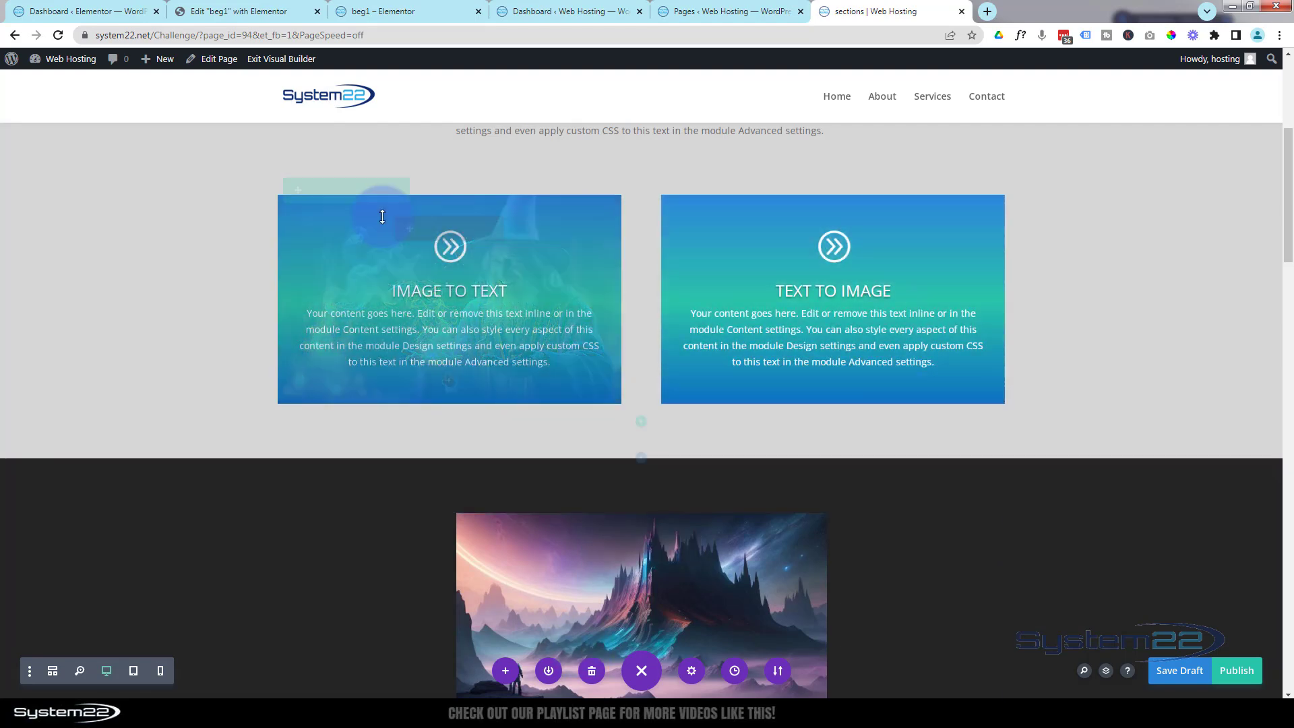
# - Give the row's second column the large close-up flying saucer picture from the media library as background image, and save the column and row settings
pyautogui.click(314, 193)
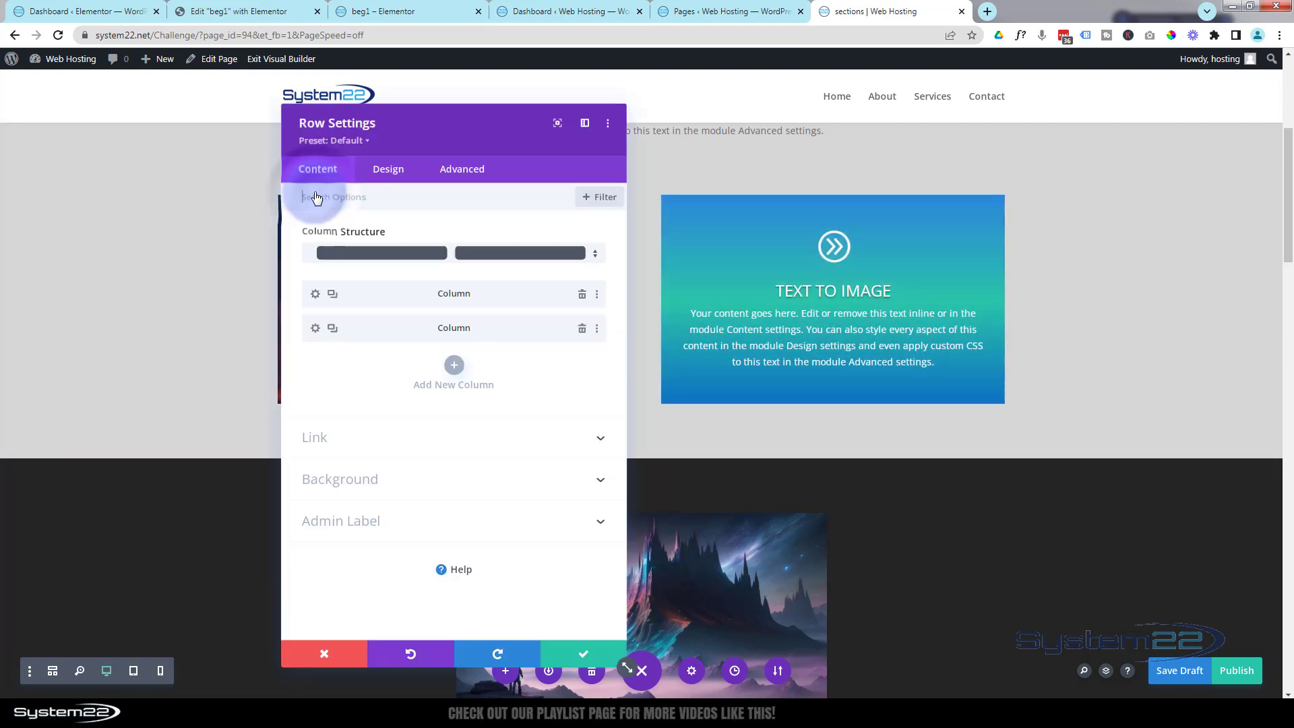
pyautogui.click(317, 328)
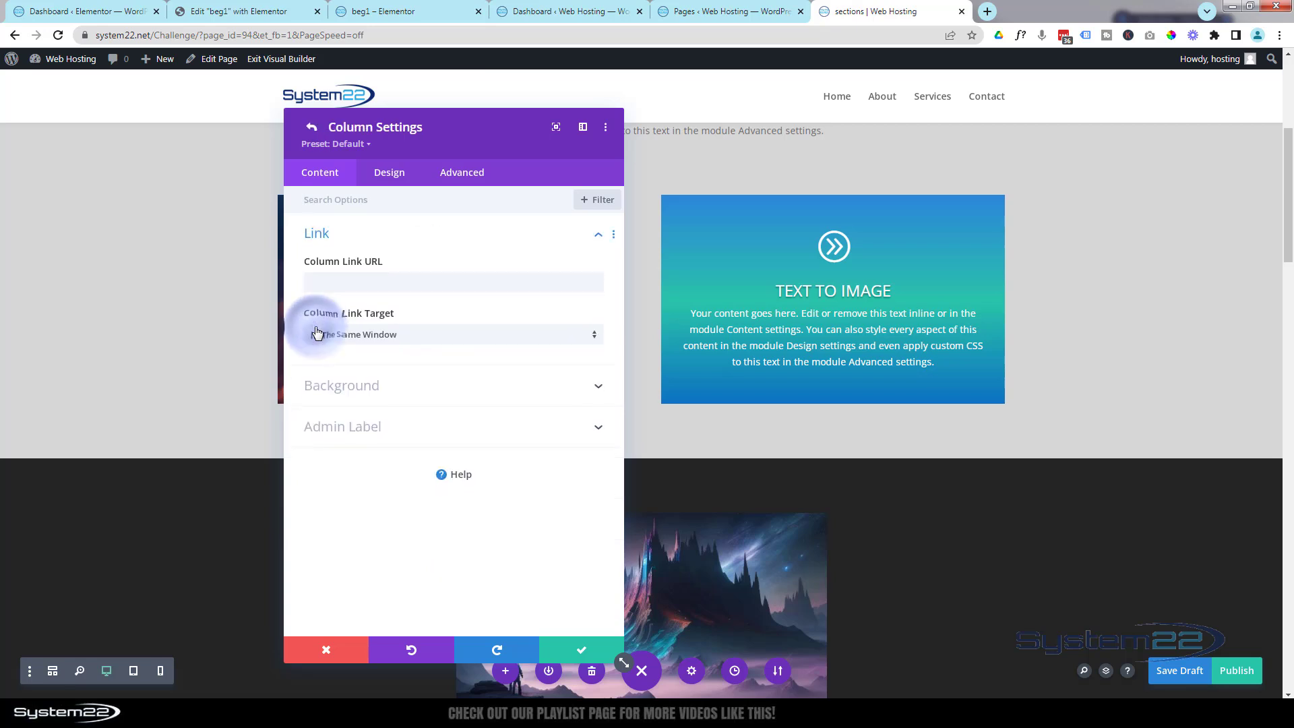
pyautogui.click(376, 393)
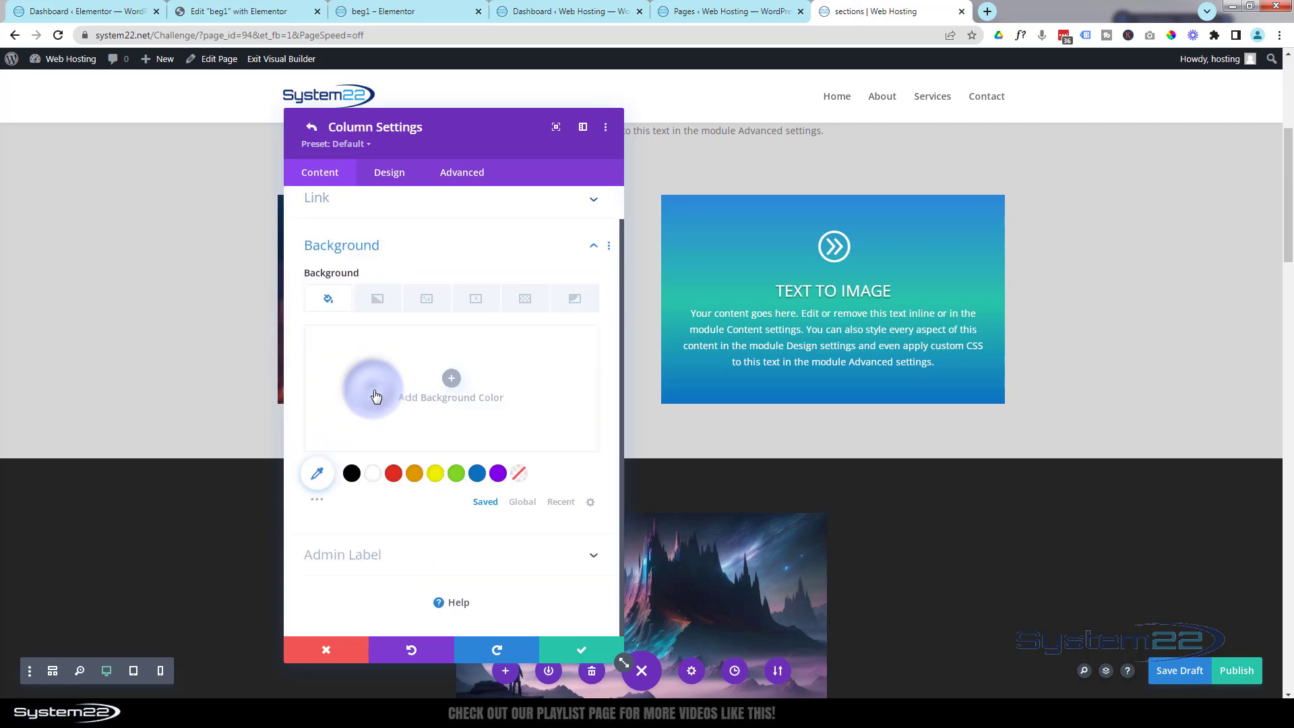
pyautogui.click(421, 302)
pyautogui.click(450, 381)
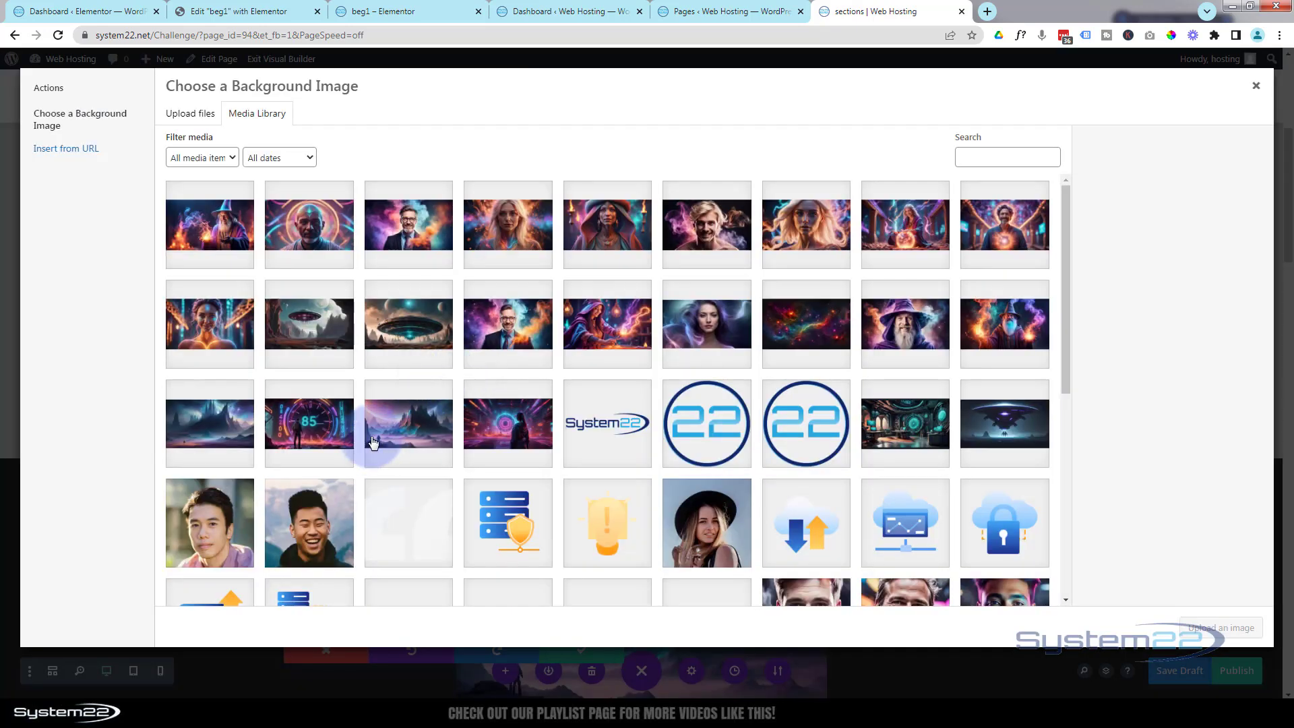
pyautogui.click(397, 328)
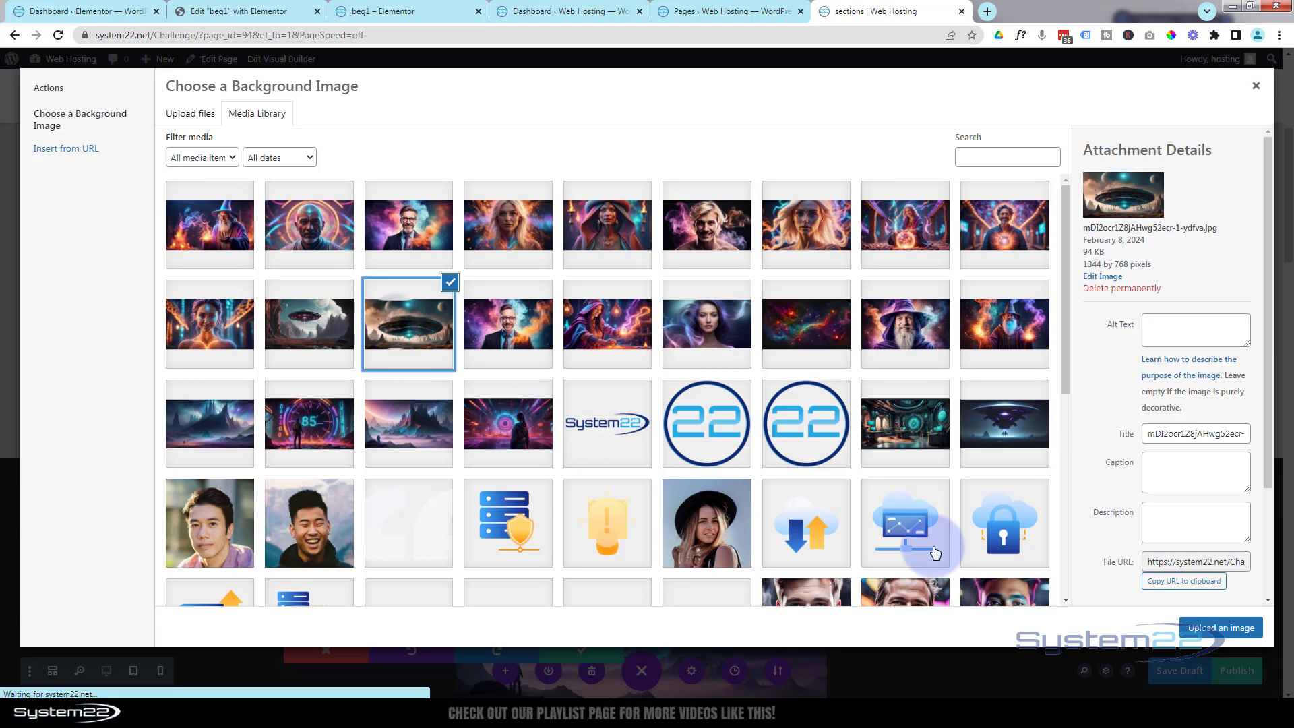
pyautogui.click(1220, 627)
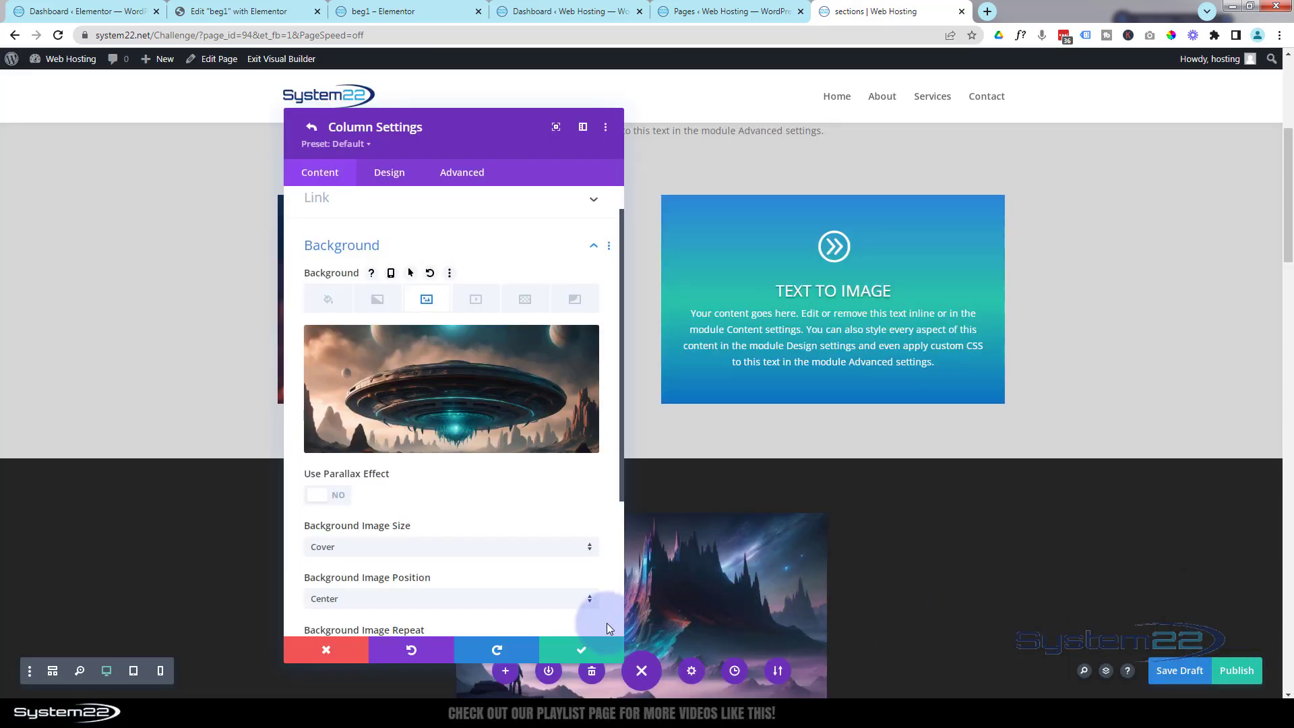
pyautogui.click(584, 652)
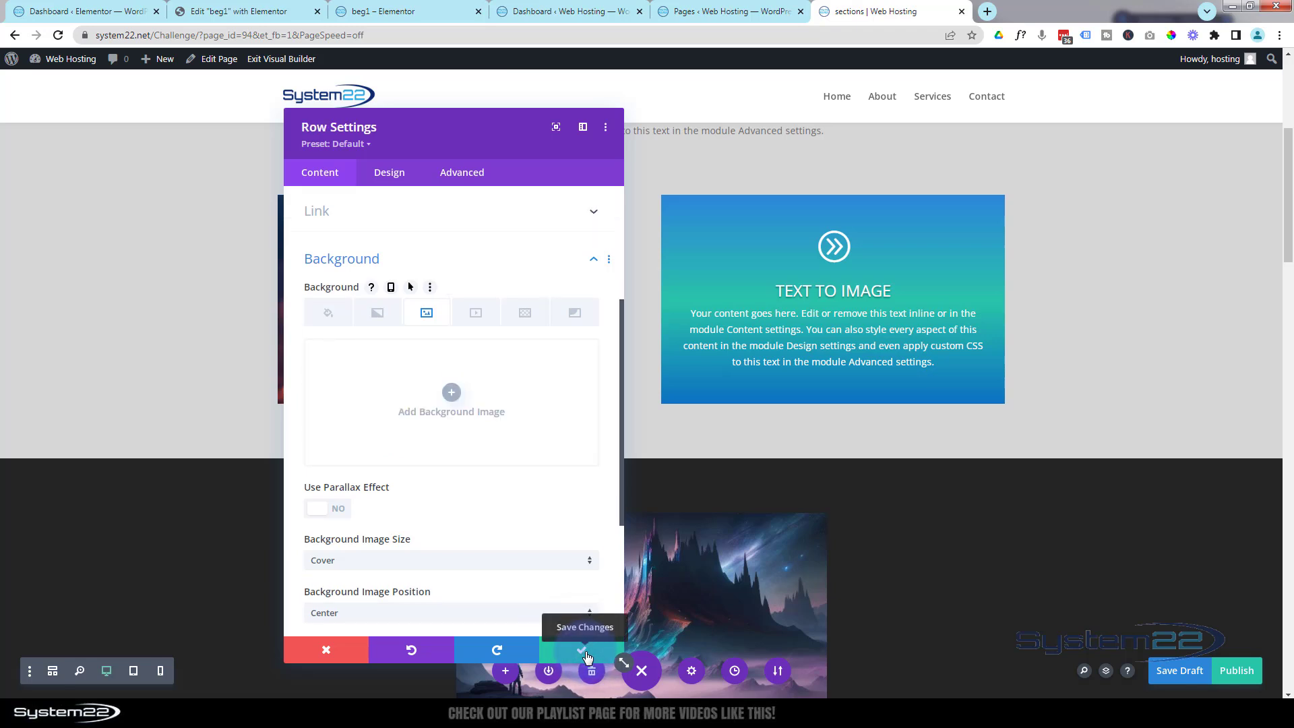
pyautogui.click(583, 651)
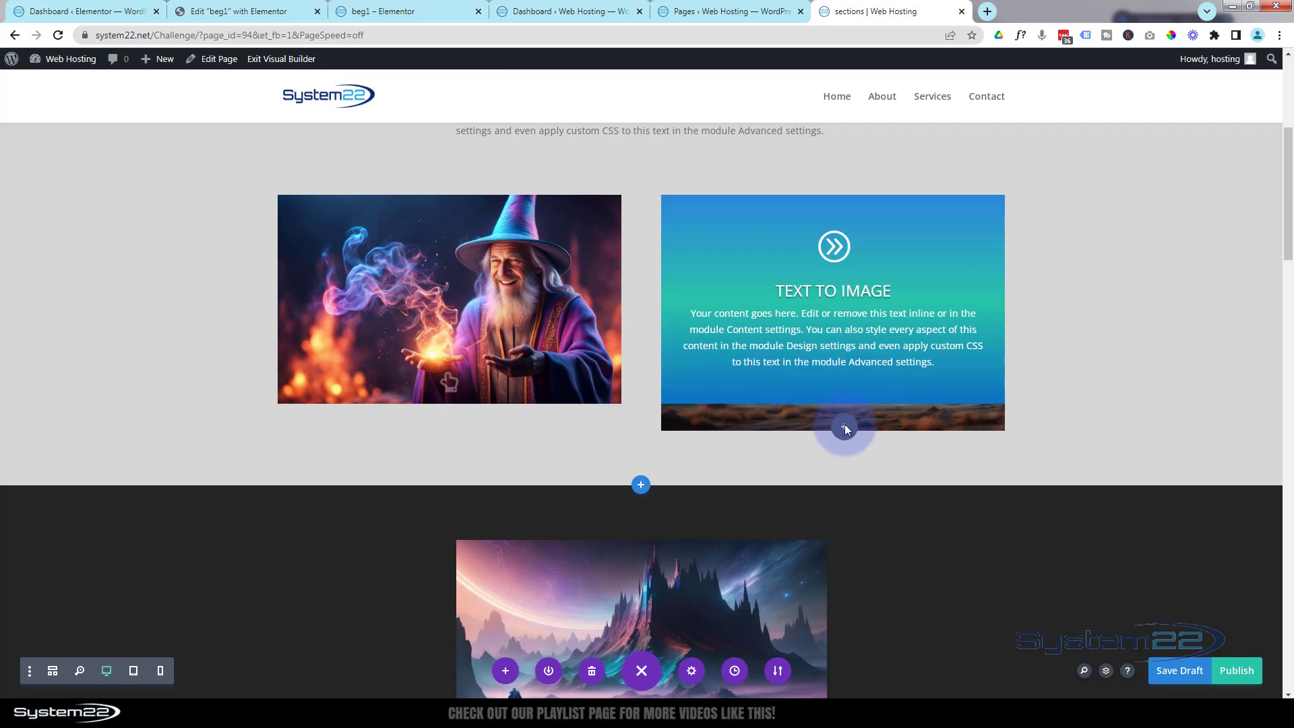
# - Place a copy of the hand icon in the Text to Image column
pyautogui.moveTo(843, 420)
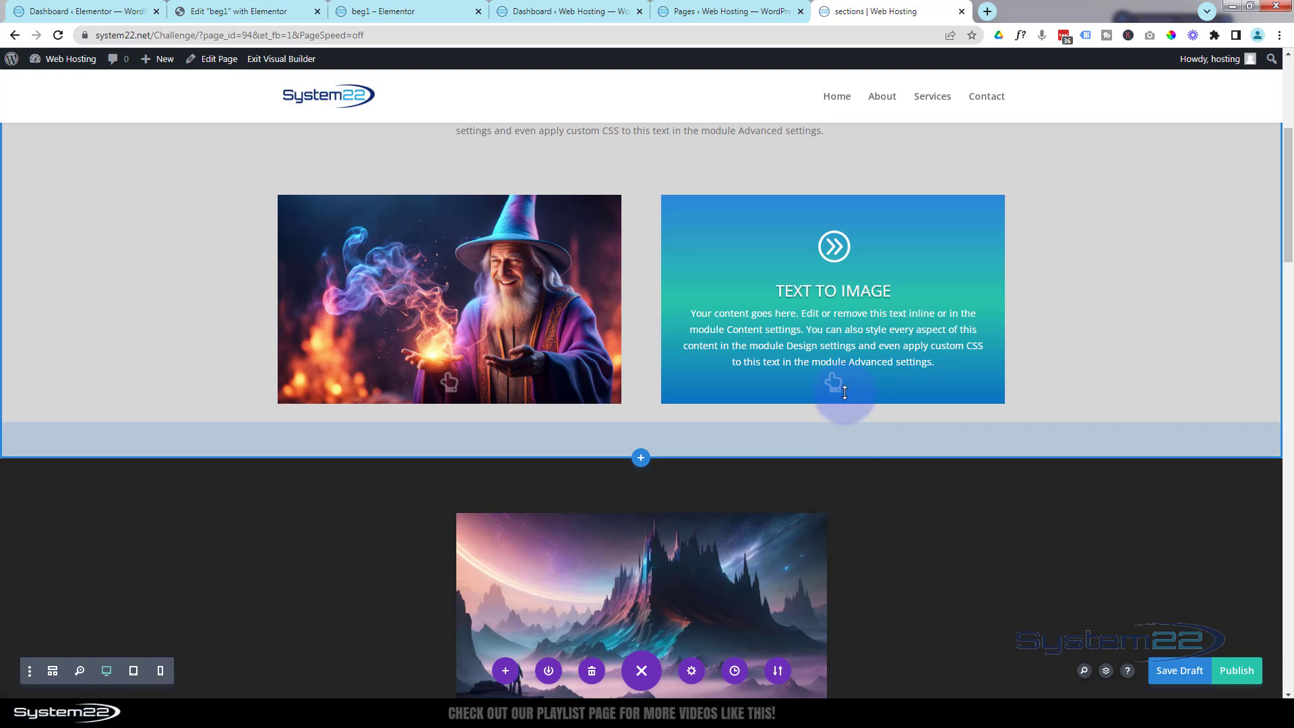
pyautogui.moveTo(817, 528)
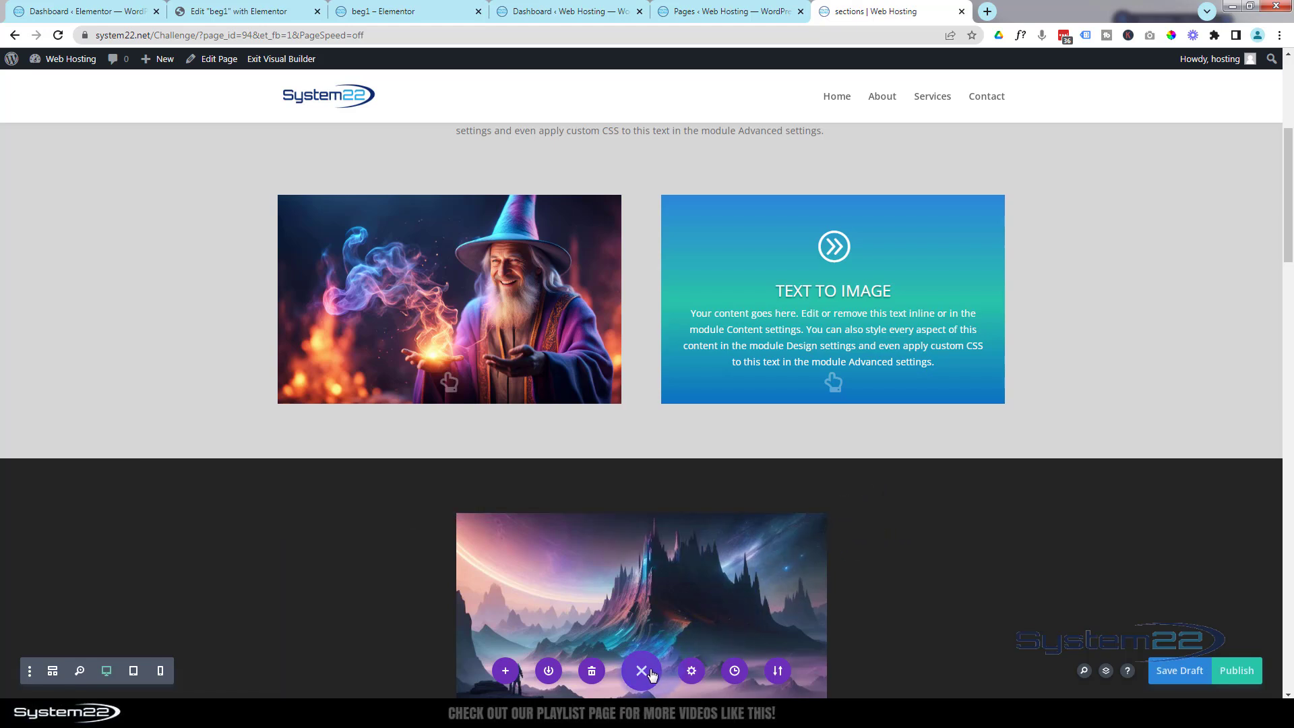
# - Save the page as a draft and exit the visual builder to check the two-column row on the front end
pyautogui.click(1181, 668)
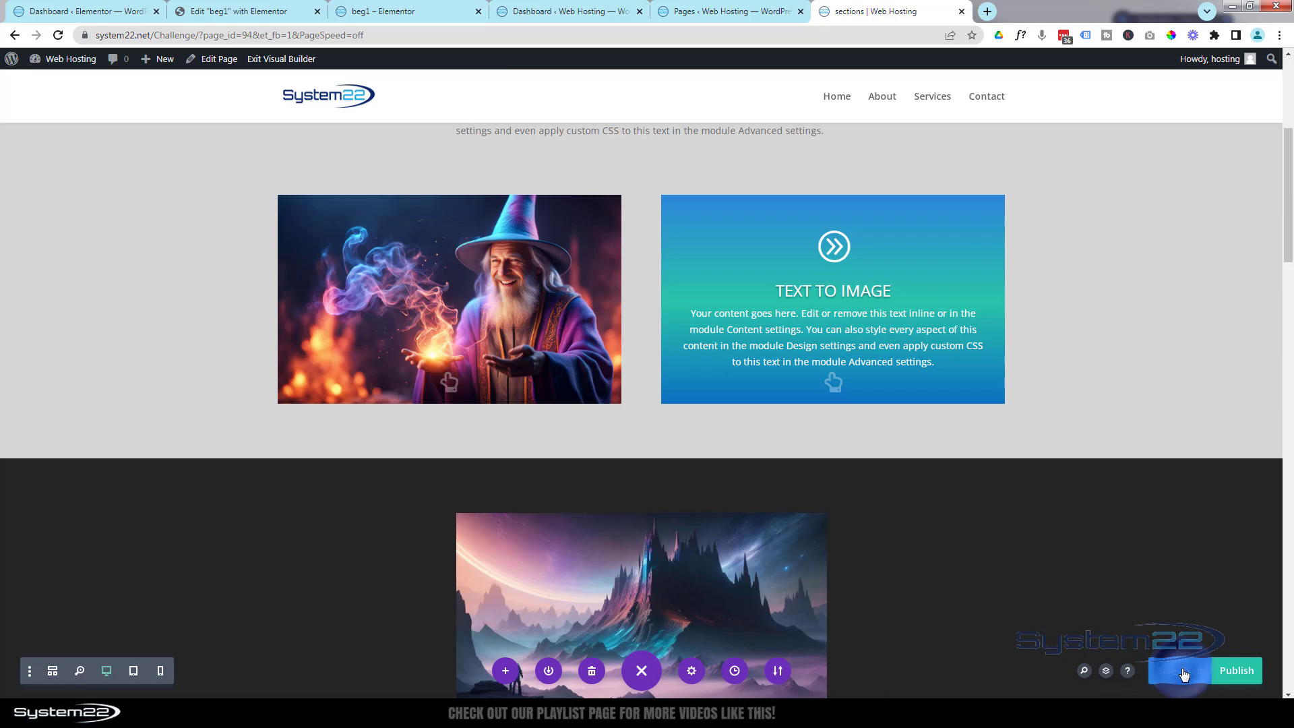
pyautogui.click(276, 59)
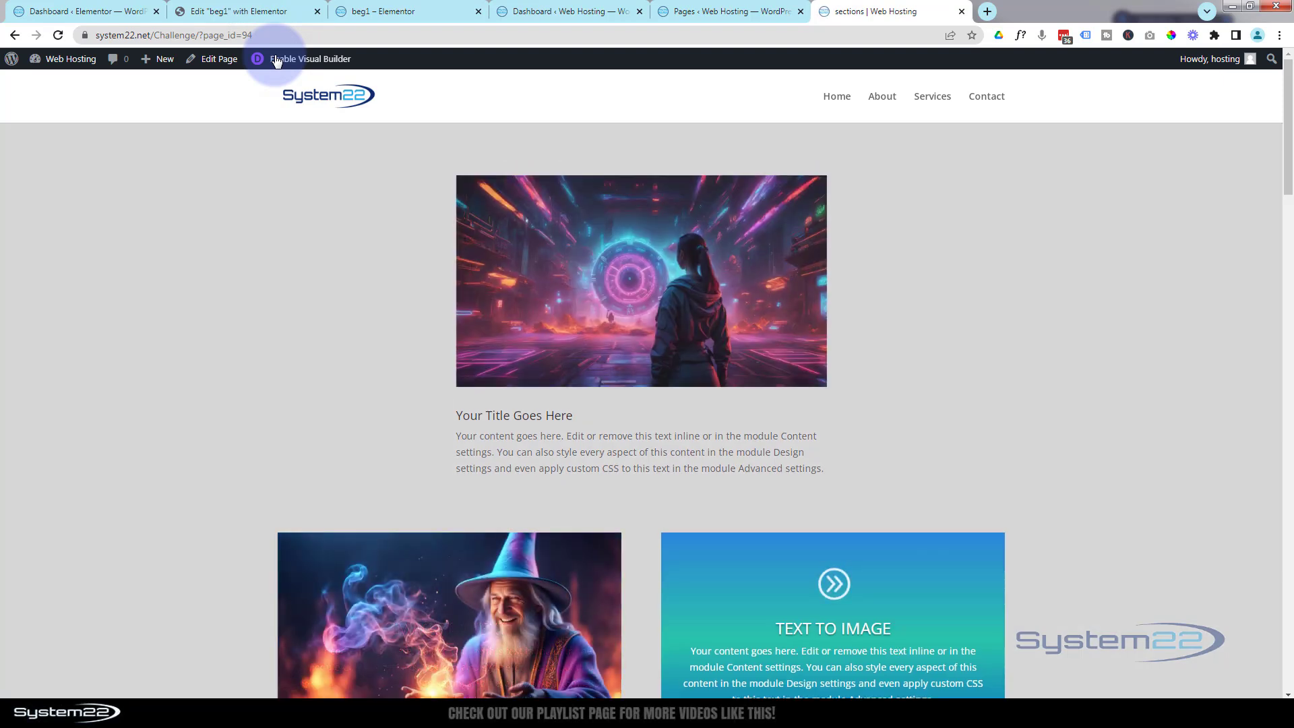
pyautogui.scroll(-4, 157, 275)
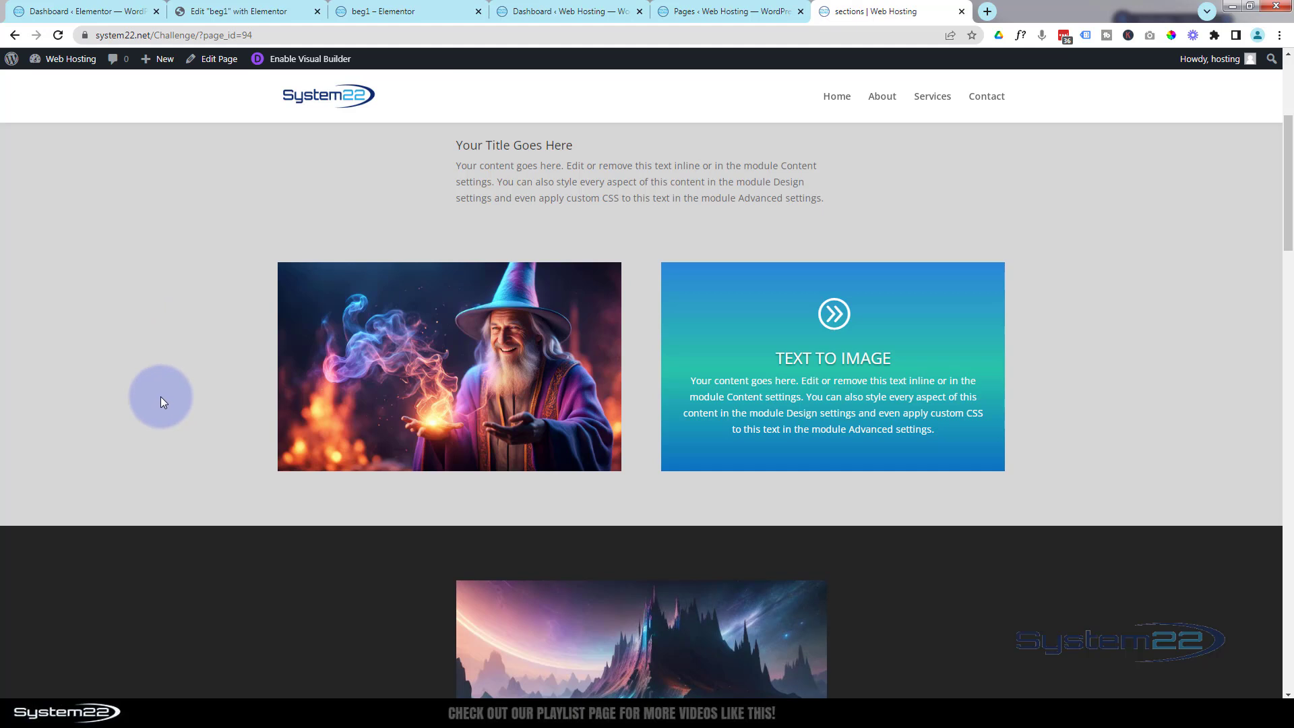
# - Preview the page in the browser's device emulation as iPad Air and test the tap swap on both blurbs
pyautogui.moveTo(337, 385)
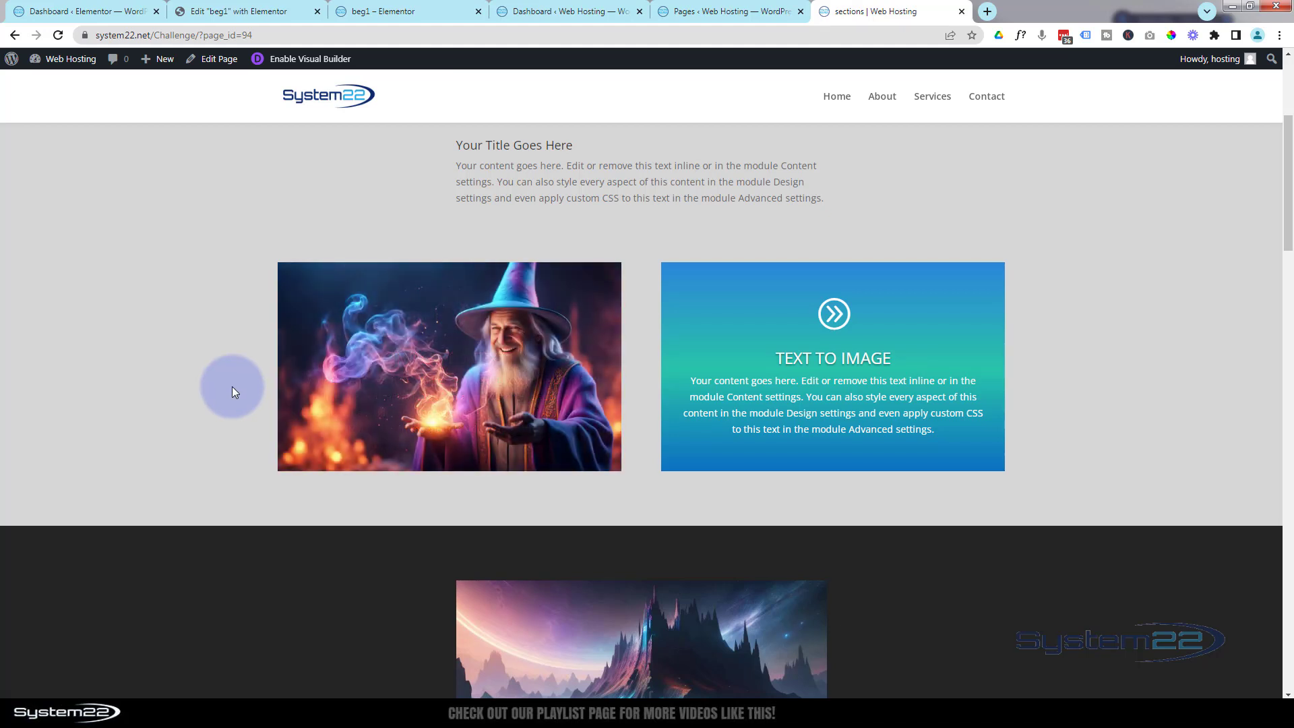
pyautogui.moveTo(463, 449)
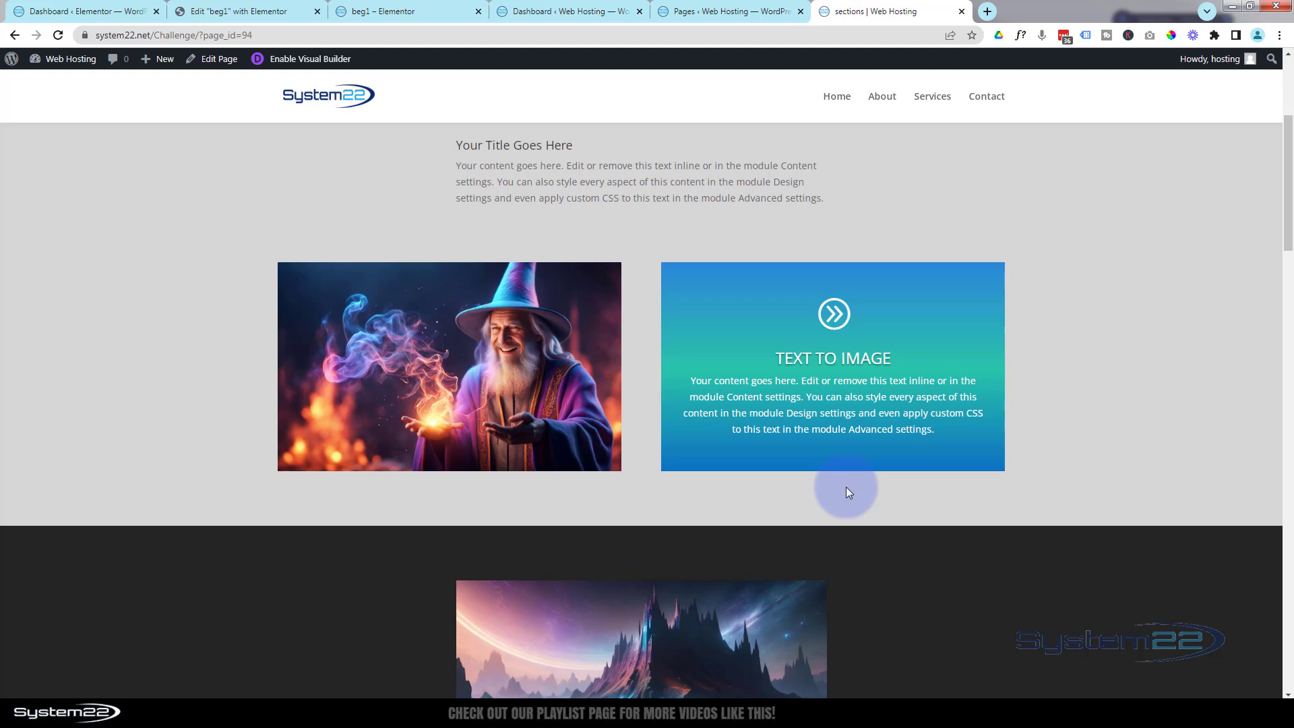
pyautogui.hotkey('ctrl', 'shift', 'i')
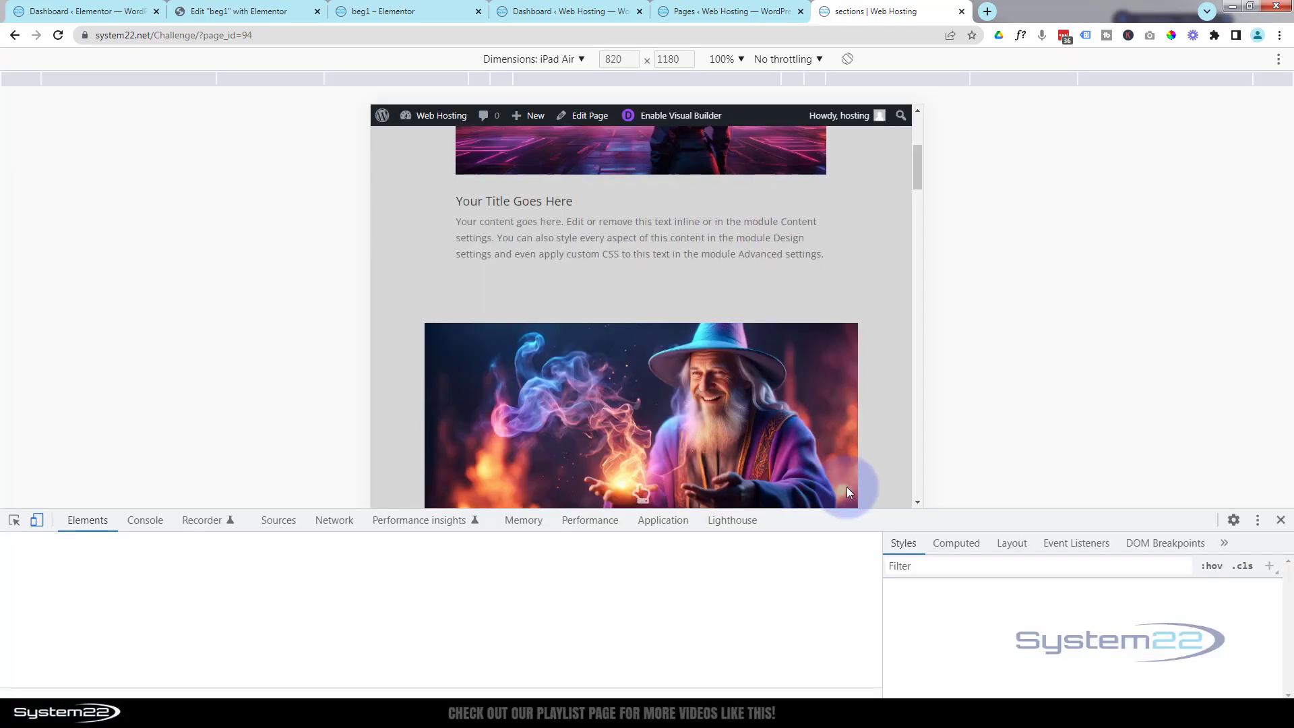
pyautogui.moveTo(967, 510); pyautogui.dragTo(965, 657)
pyautogui.scroll(-2, 904, 404)
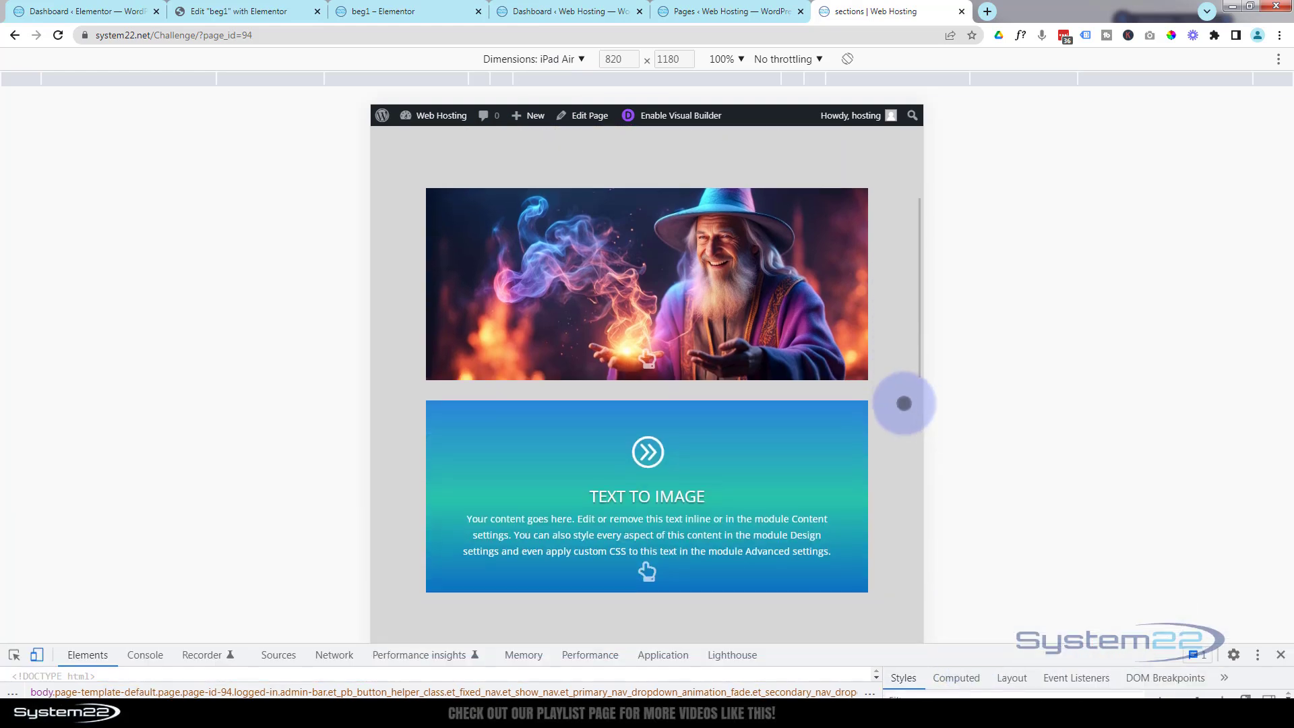
pyautogui.click(666, 314)
pyautogui.click(907, 314)
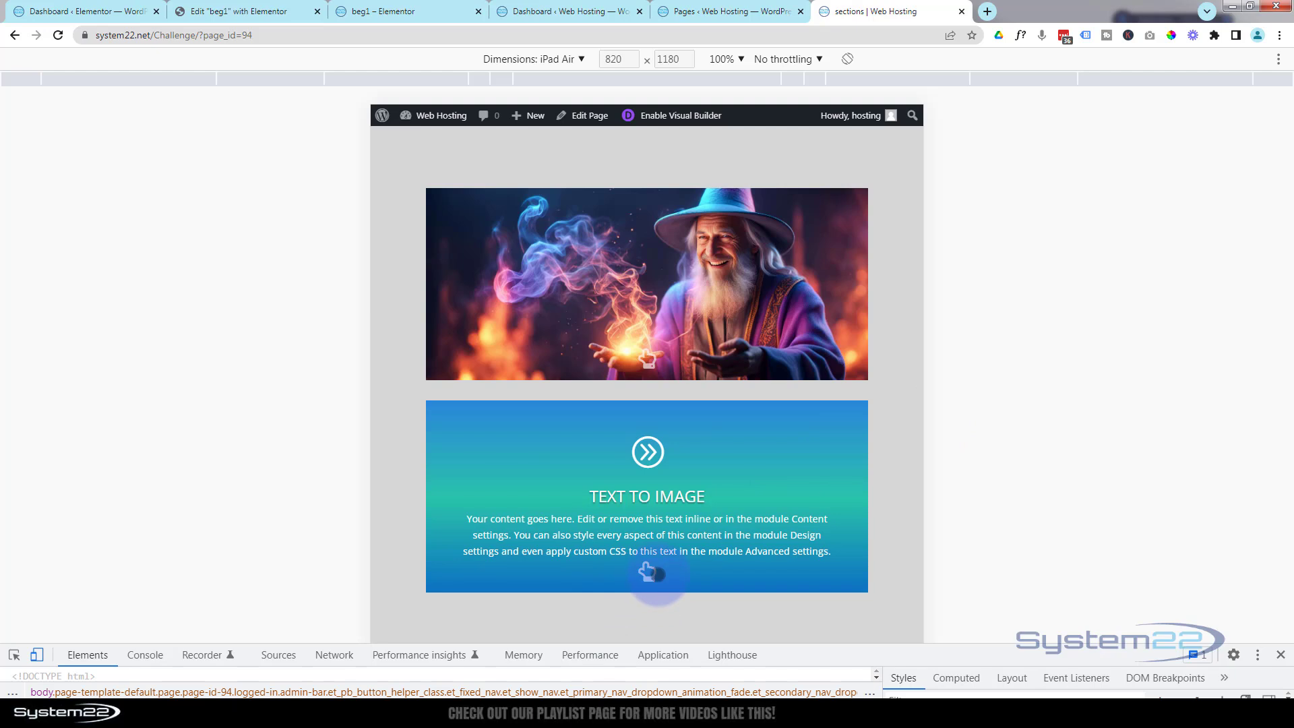
pyautogui.click(718, 477)
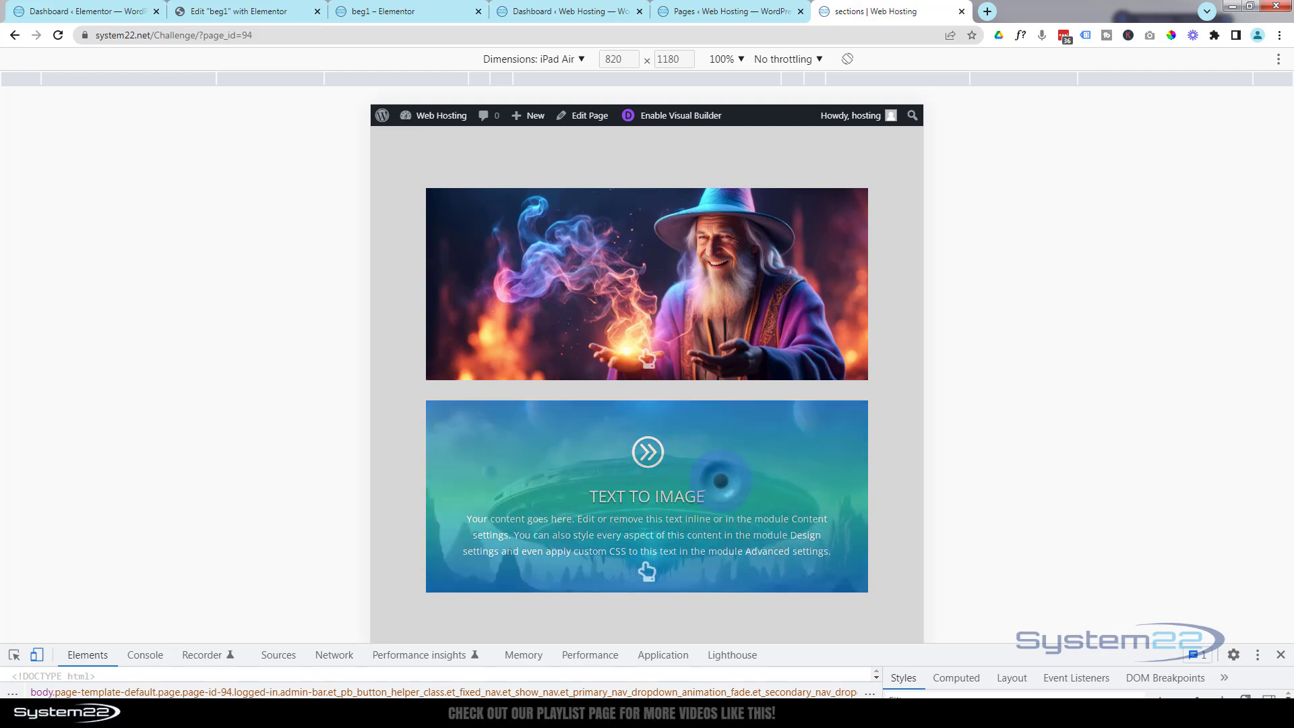
pyautogui.click(903, 525)
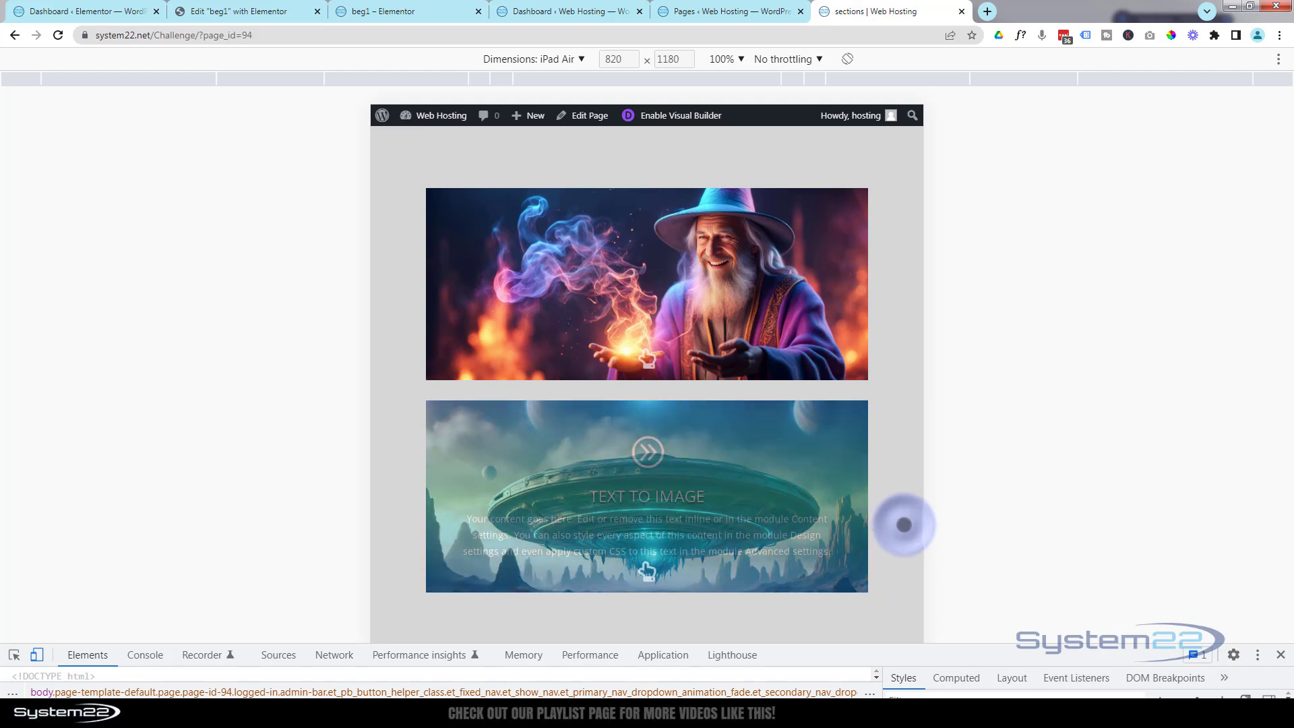
# - Switch the device preview to iPhone 12 Pro and test the tap swap on the Image to Text and Text to Image blurbs
pyautogui.click(540, 59)
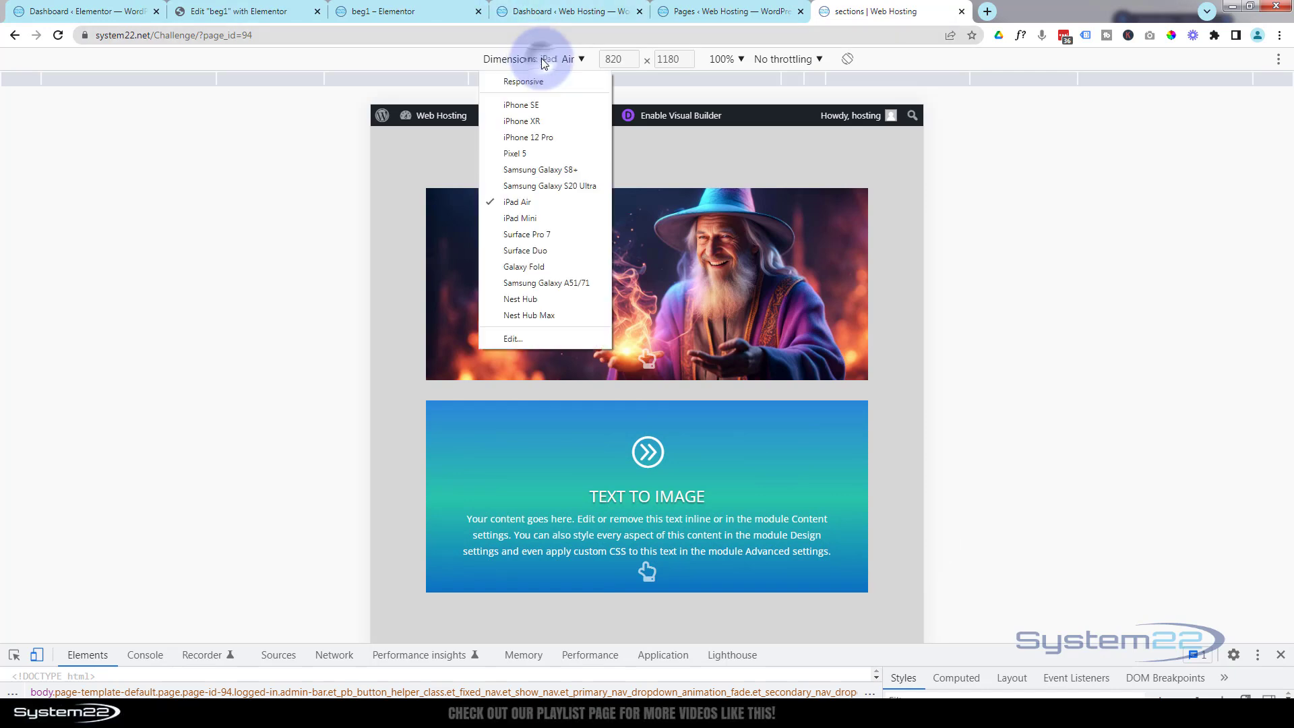
pyautogui.click(529, 137)
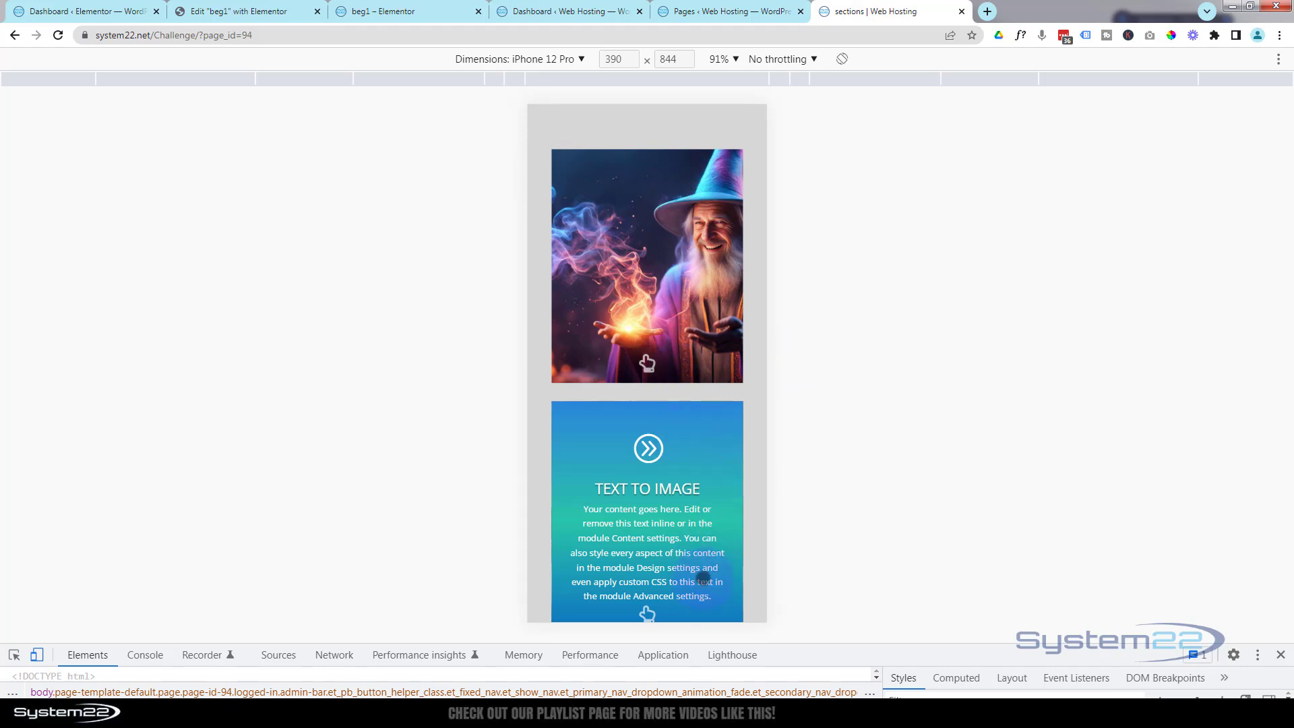
pyautogui.scroll(-2, 702, 566)
pyautogui.scroll(2, 682, 432)
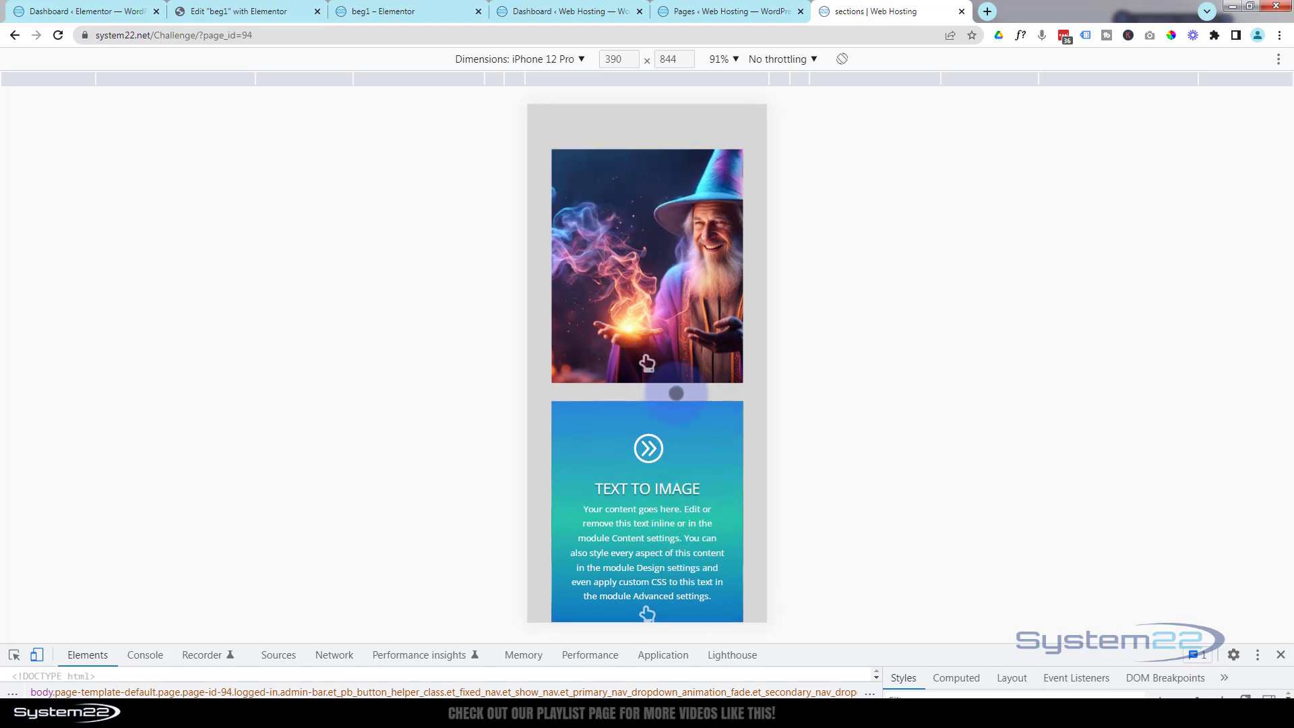
pyautogui.click(660, 292)
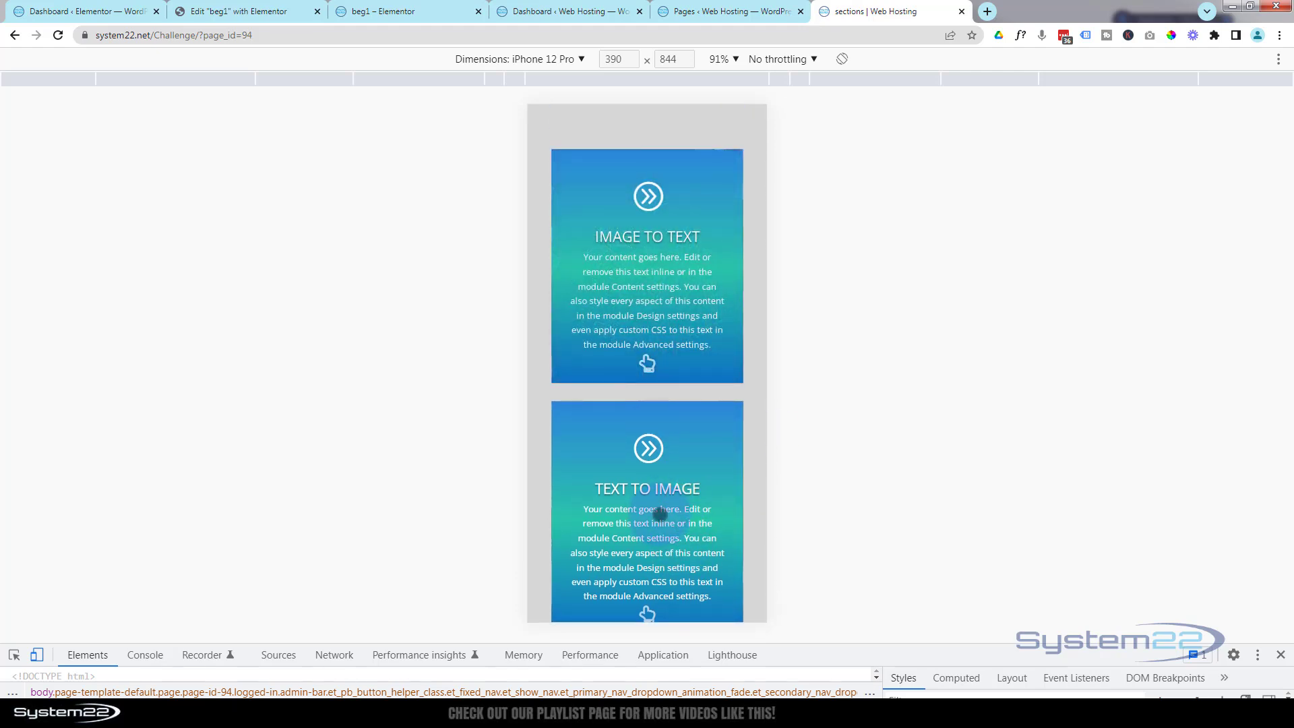
pyautogui.click(686, 126)
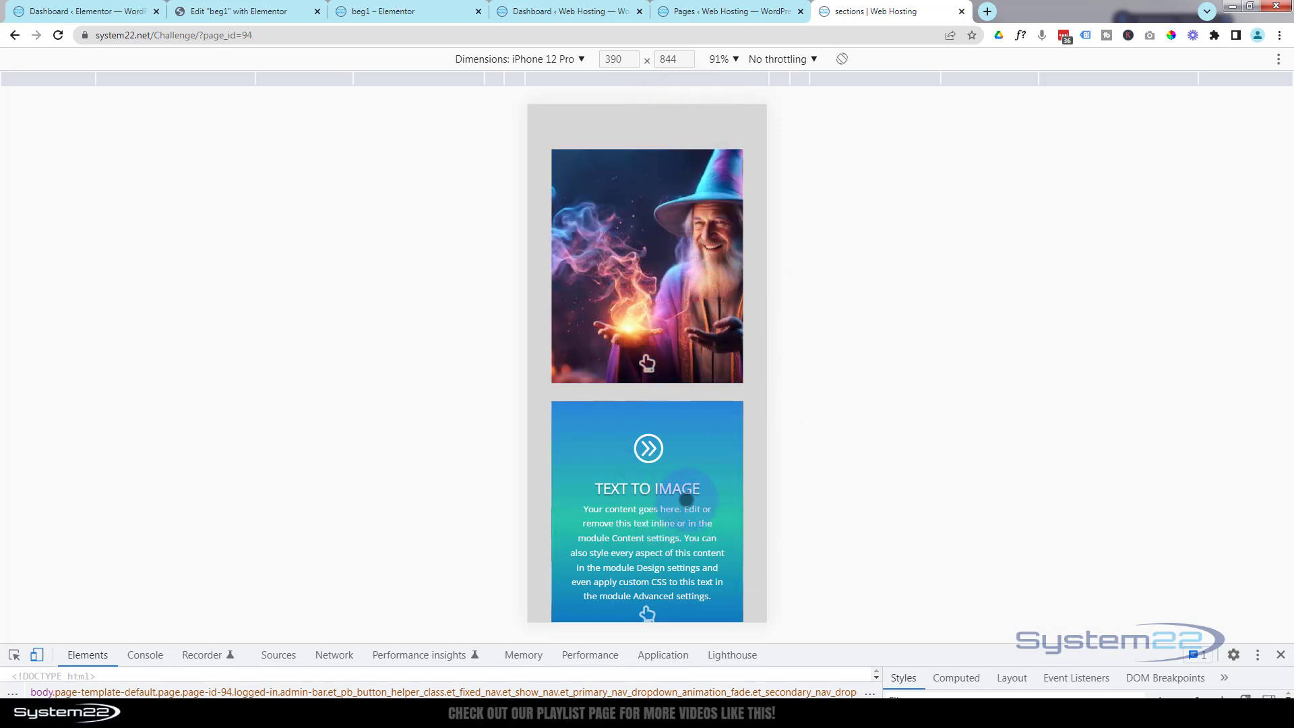
pyautogui.scroll(-2, 684, 512)
pyautogui.click(670, 486)
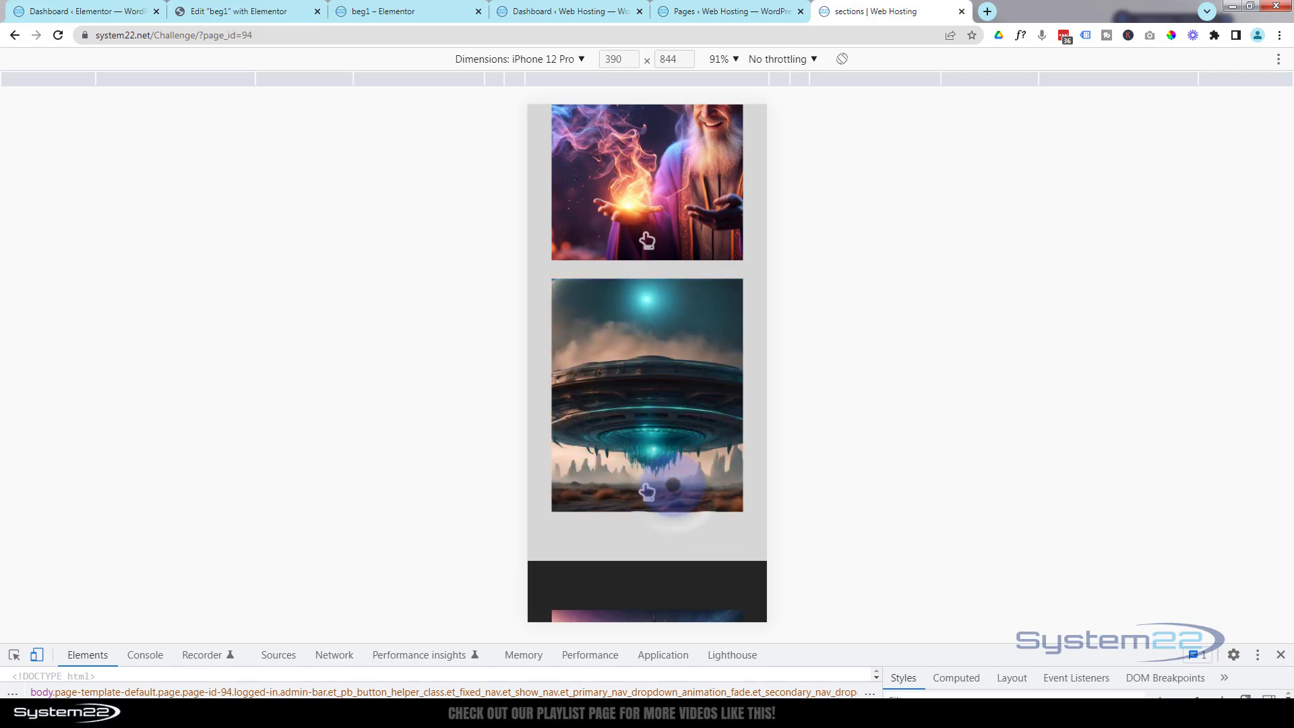
pyautogui.click(683, 551)
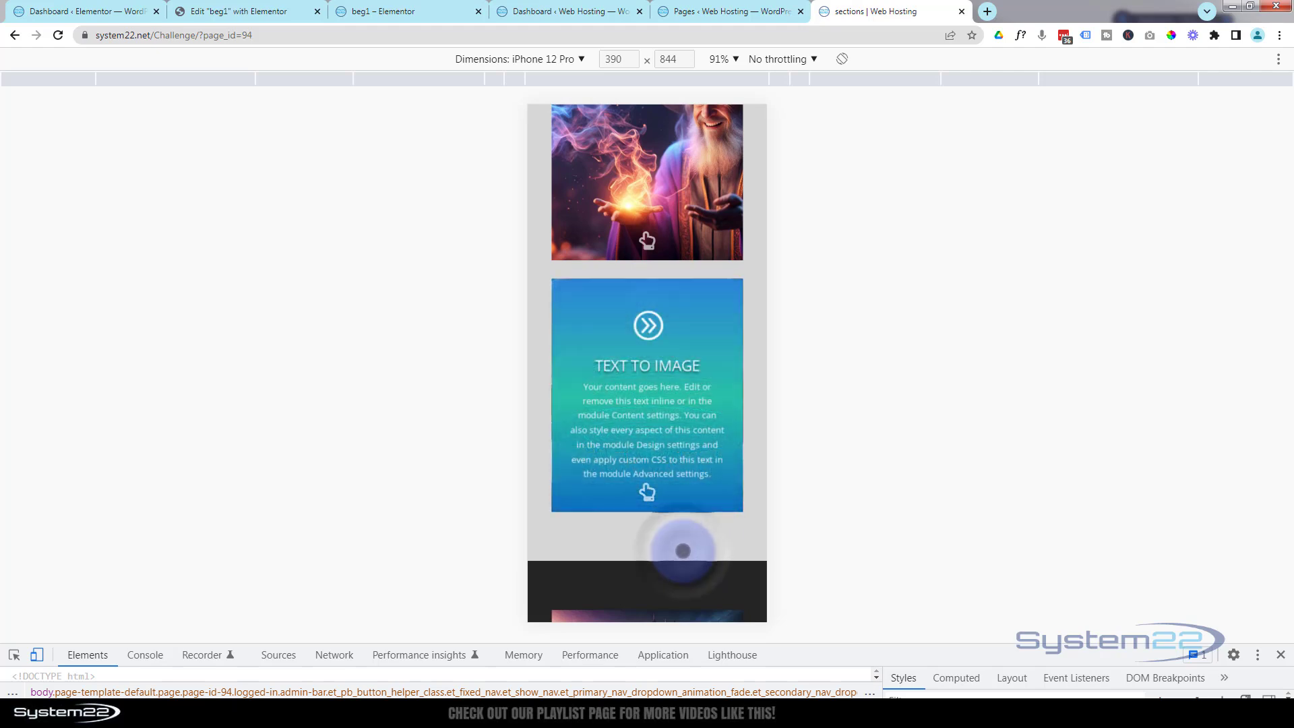
# - Close the developer tools and check the hover swap of both blurbs in the desktop view
pyautogui.click(1281, 654)
pyautogui.scroll(4, 980, 581)
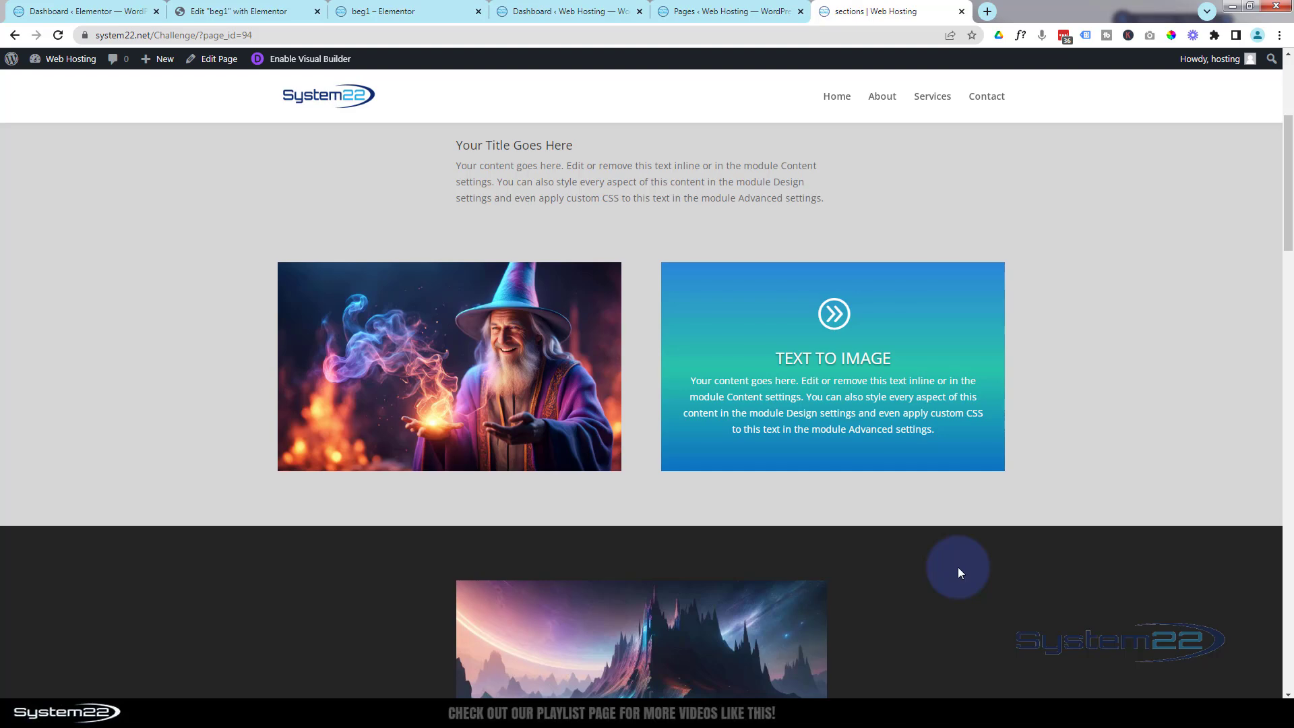
pyautogui.moveTo(812, 385)
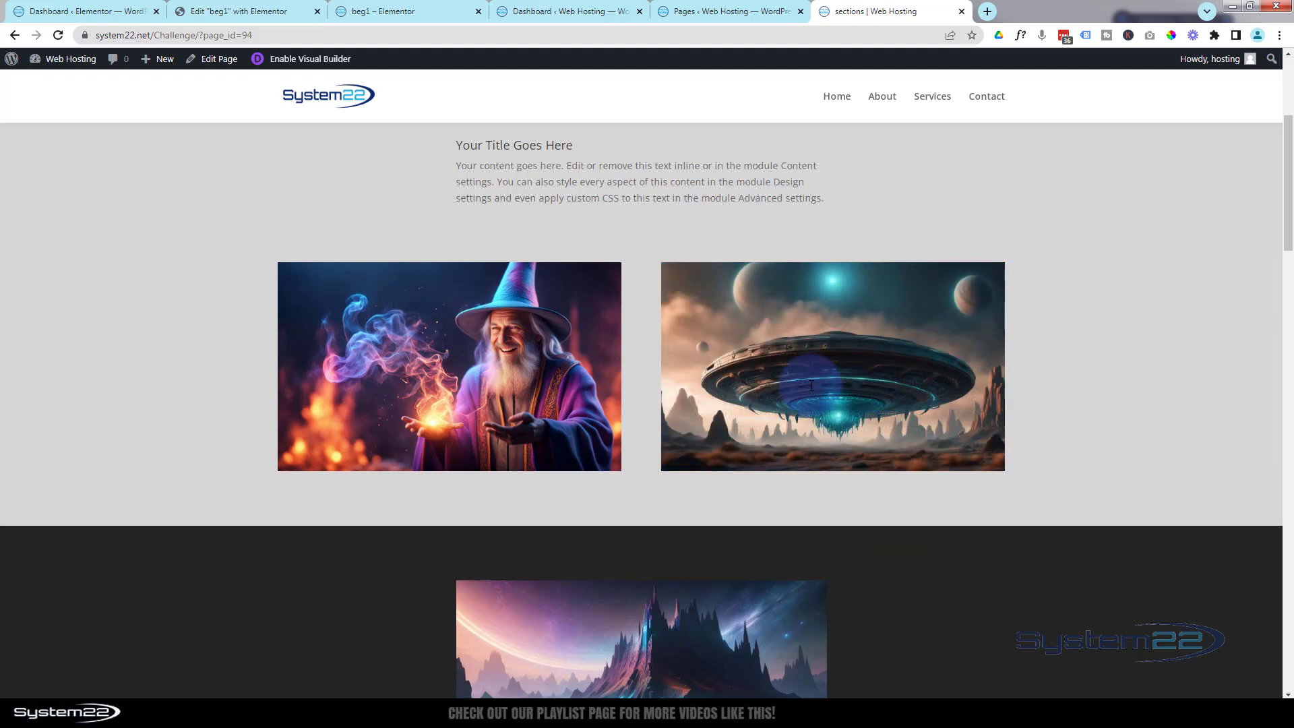
pyautogui.moveTo(434, 368)
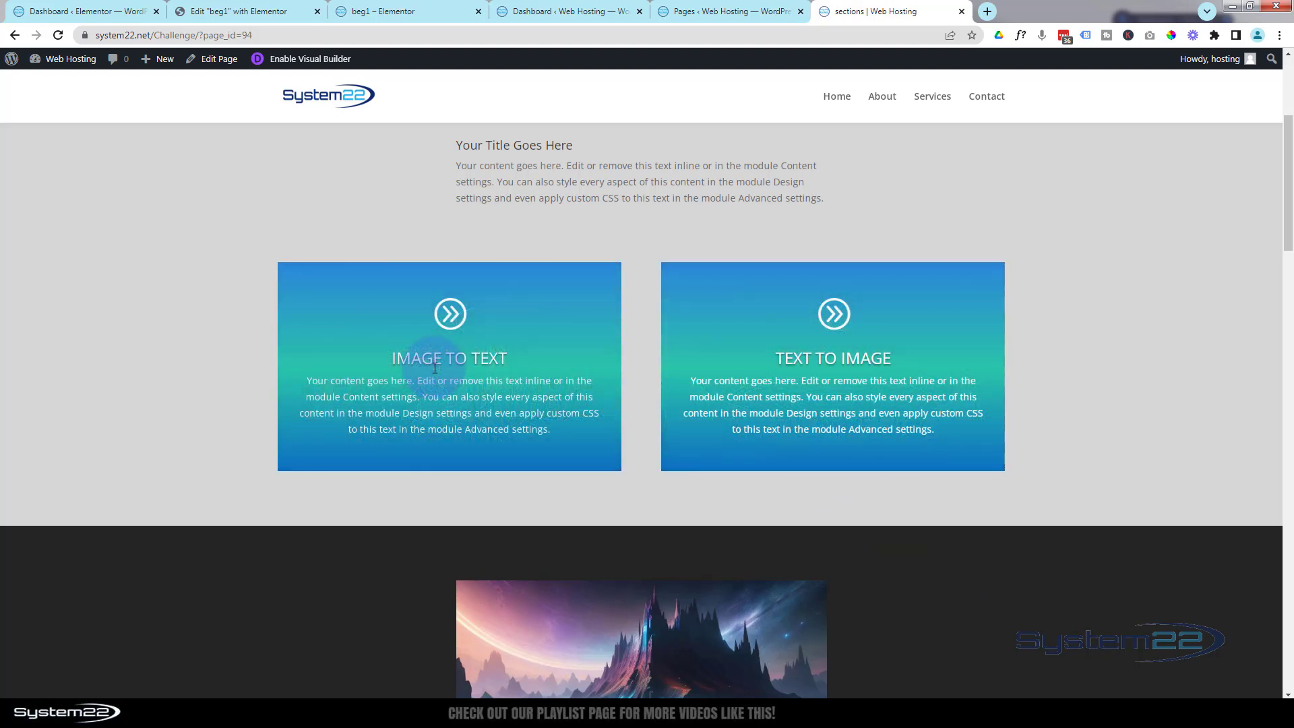
pyautogui.moveTo(714, 360)
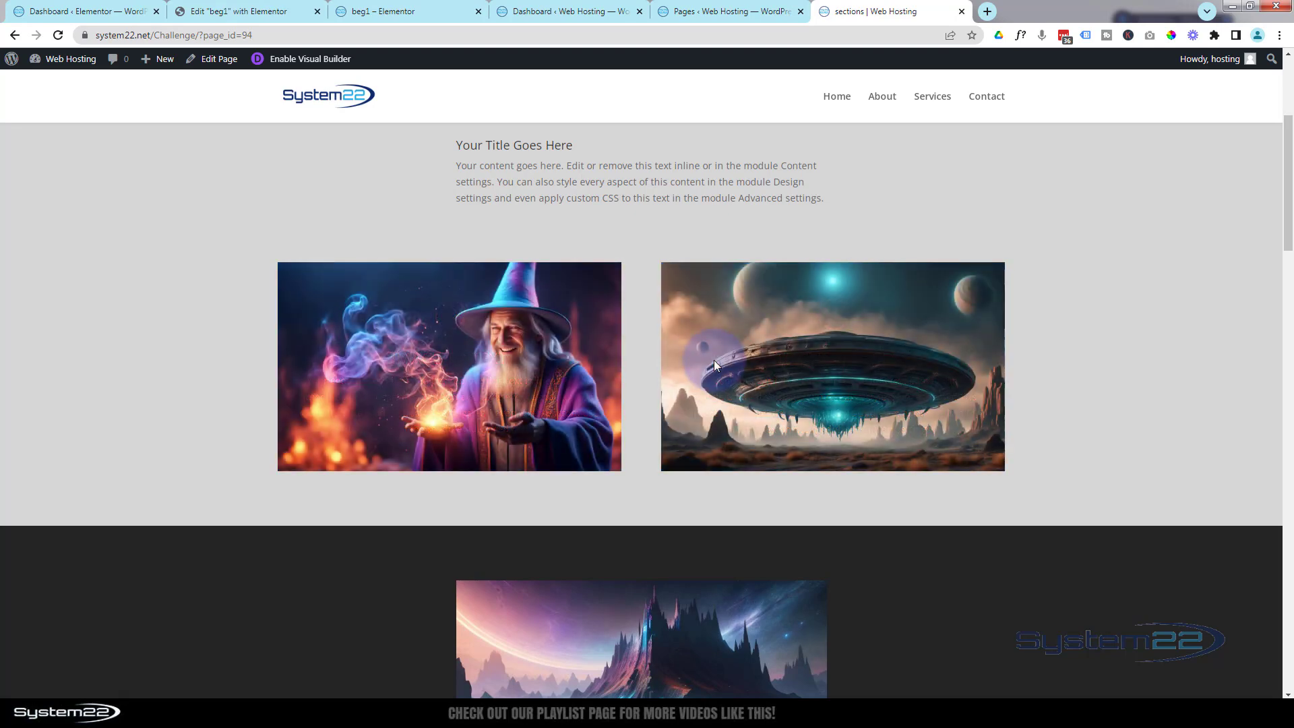
pyautogui.moveTo(554, 364)
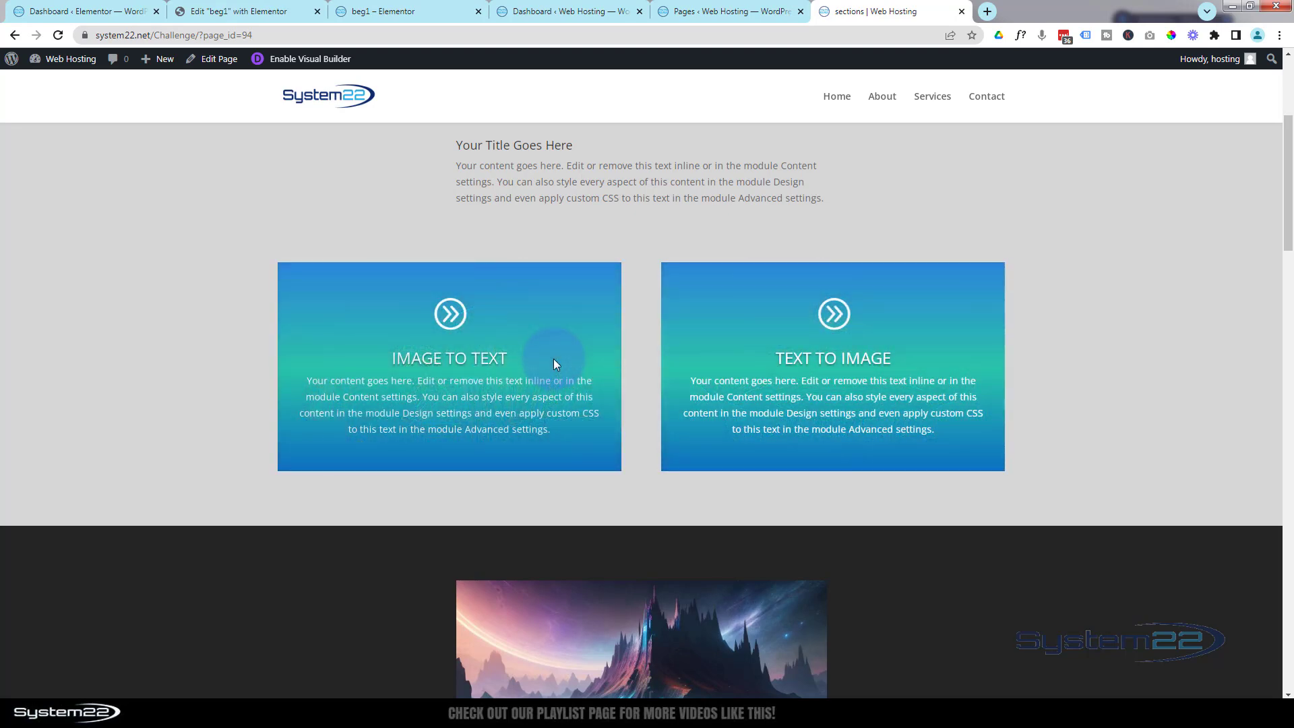